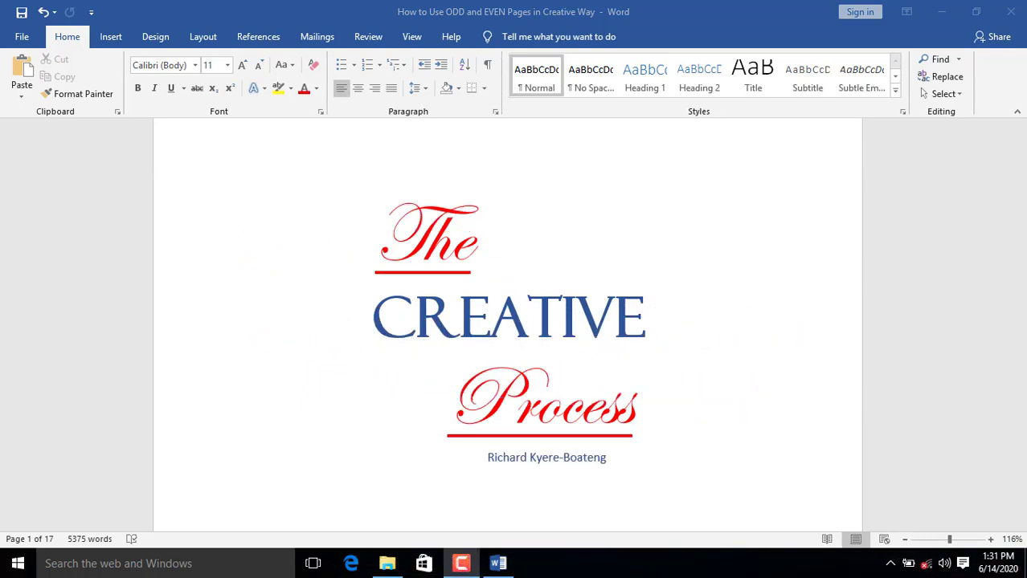
# Add the Motion (Even Page) header, with its green page-number bar and Title placeholder, to page 2.
pyautogui.scroll(-3, 507, 321)
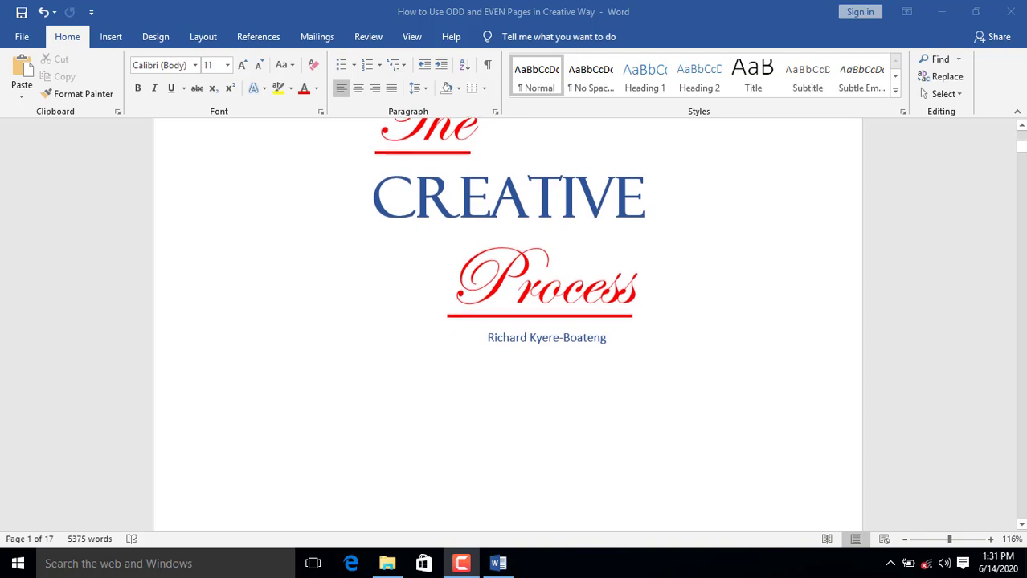
pyautogui.scroll(-5, 508, 321)
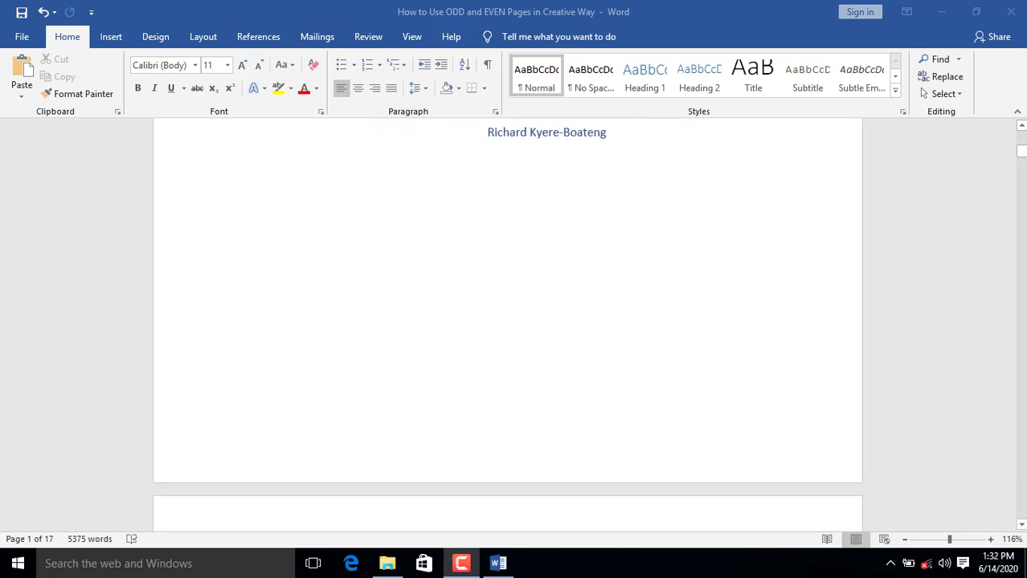
pyautogui.scroll(-6, 508, 321)
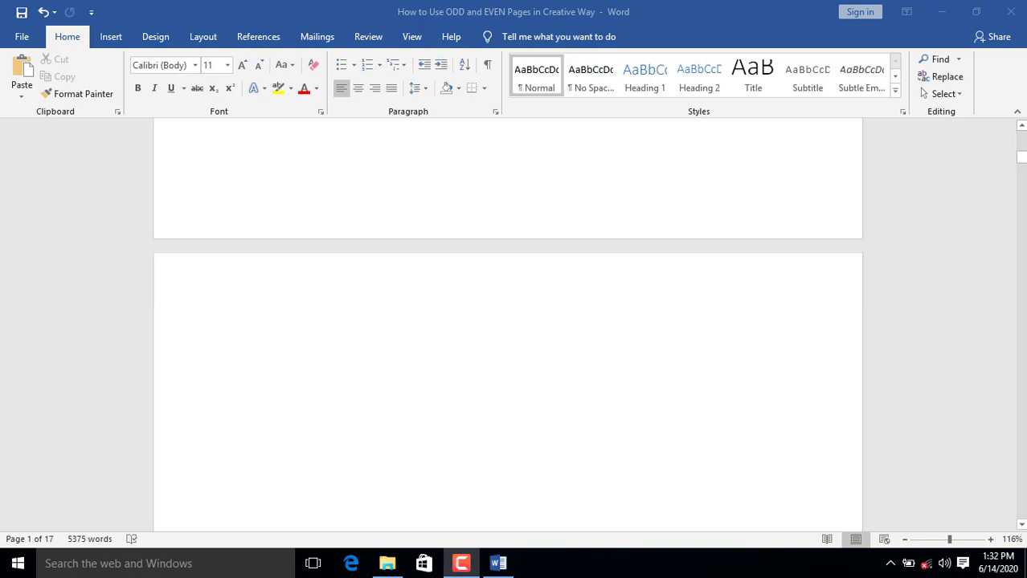
pyautogui.scroll(-6, 508, 322)
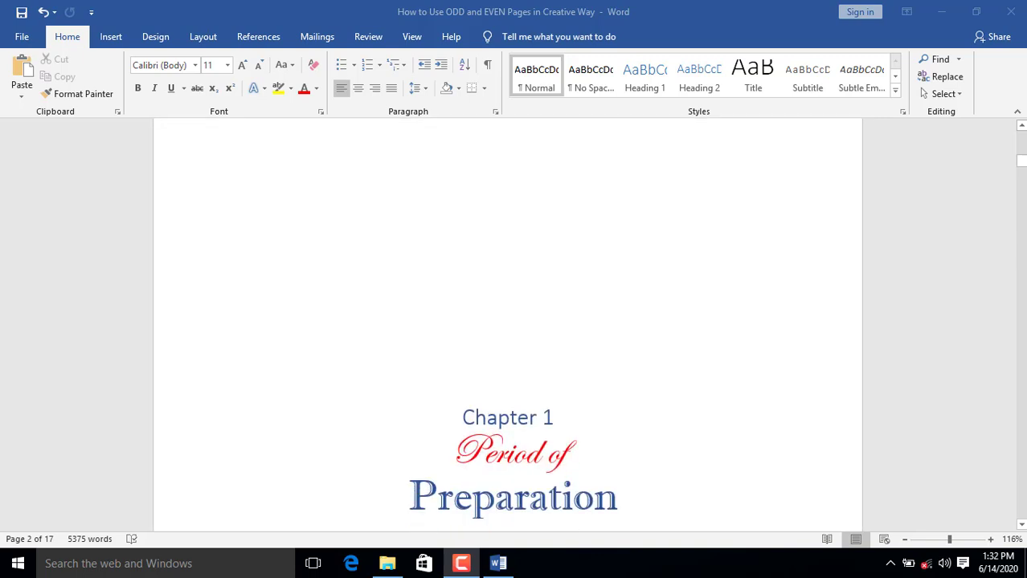
pyautogui.scroll(6, 426, 329)
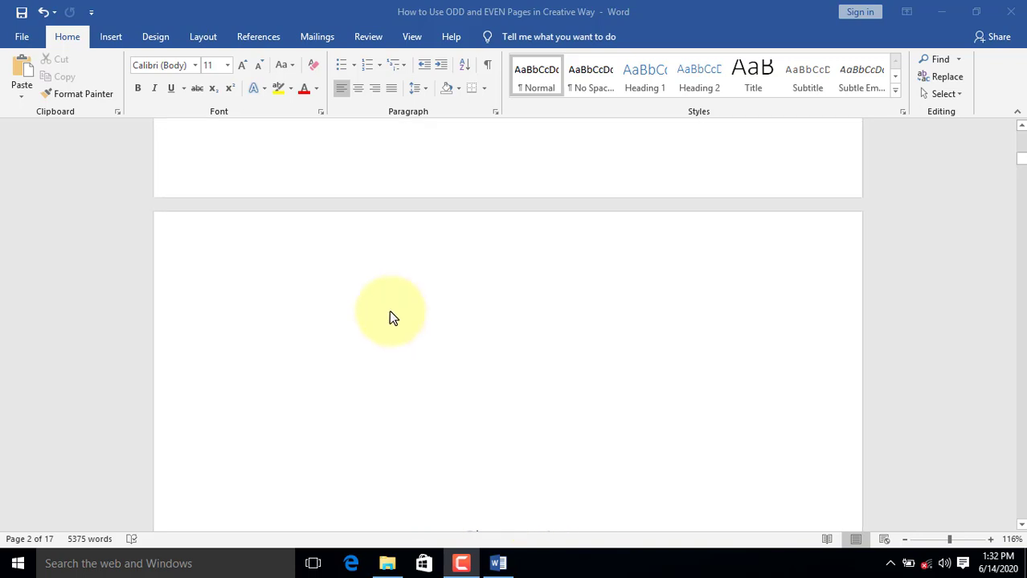
pyautogui.doubleClick(213, 256)
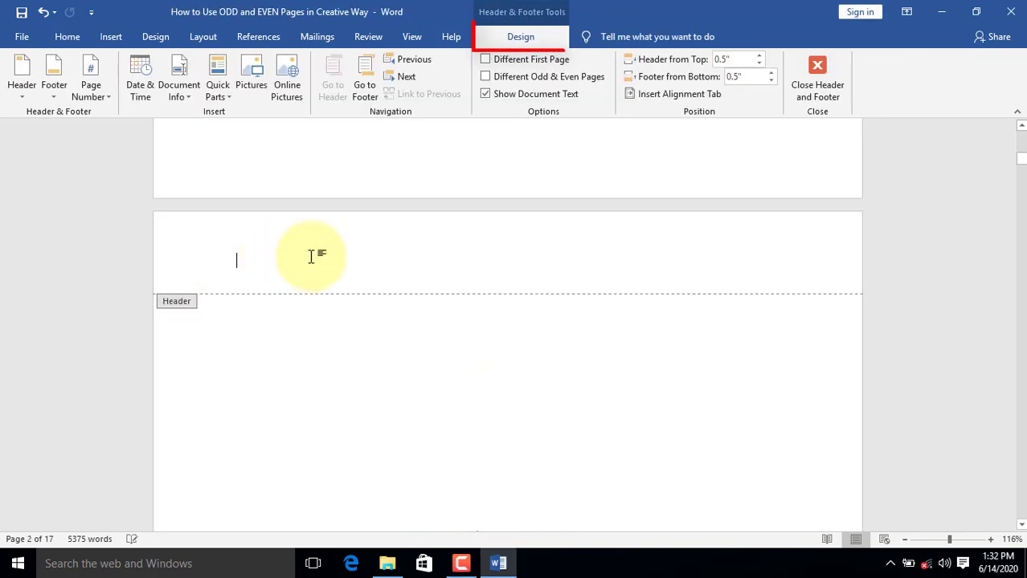
pyautogui.click(22, 90)
pyautogui.scroll(-3, 106, 303)
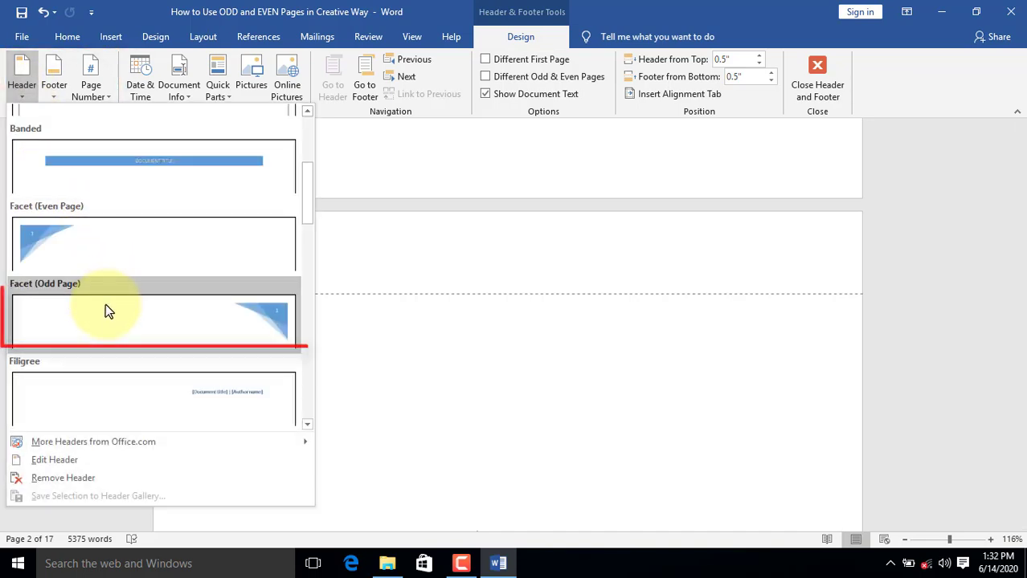
pyautogui.scroll(-5, 108, 305)
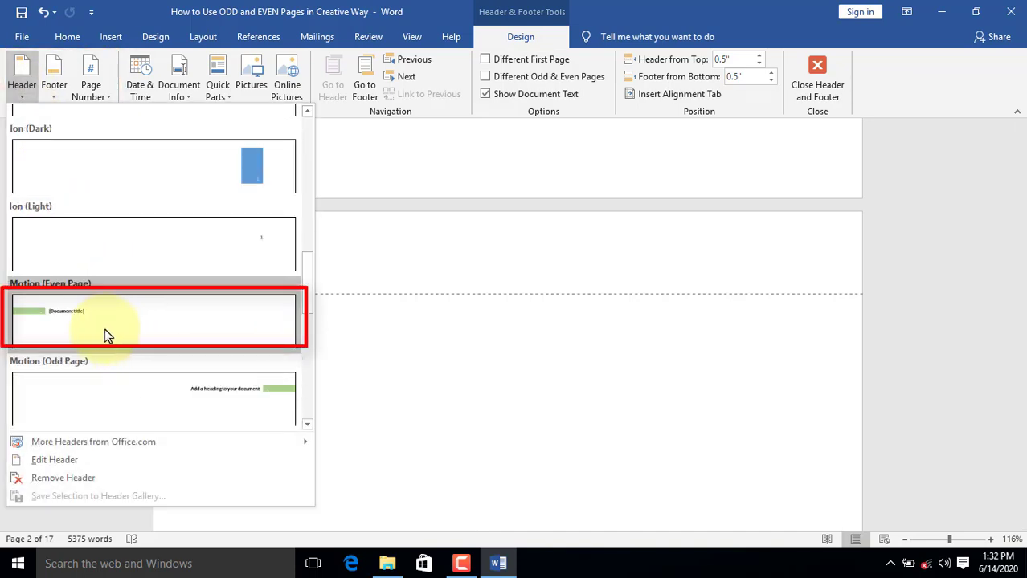
pyautogui.click(77, 318)
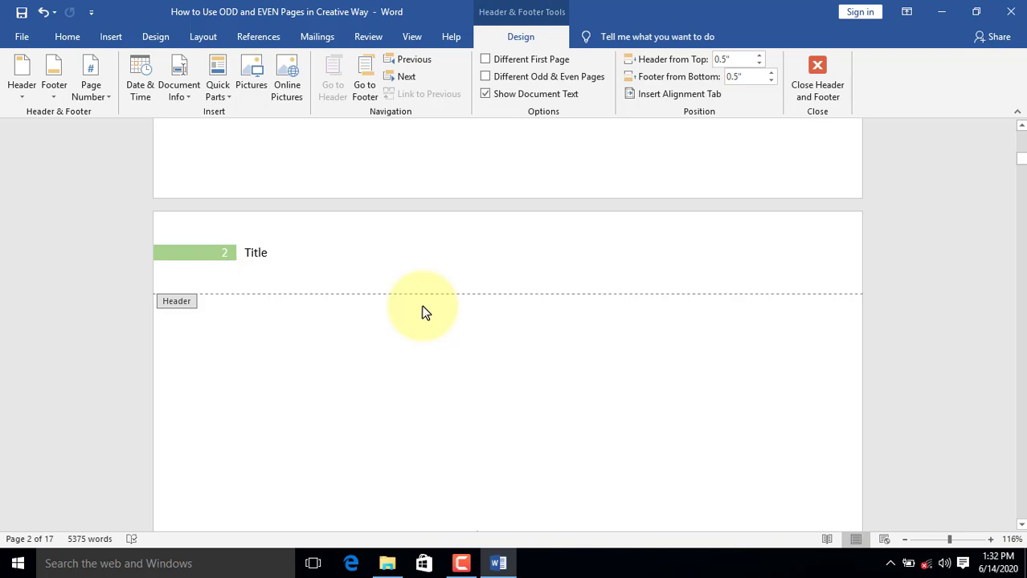
pyautogui.scroll(-7, 406, 315)
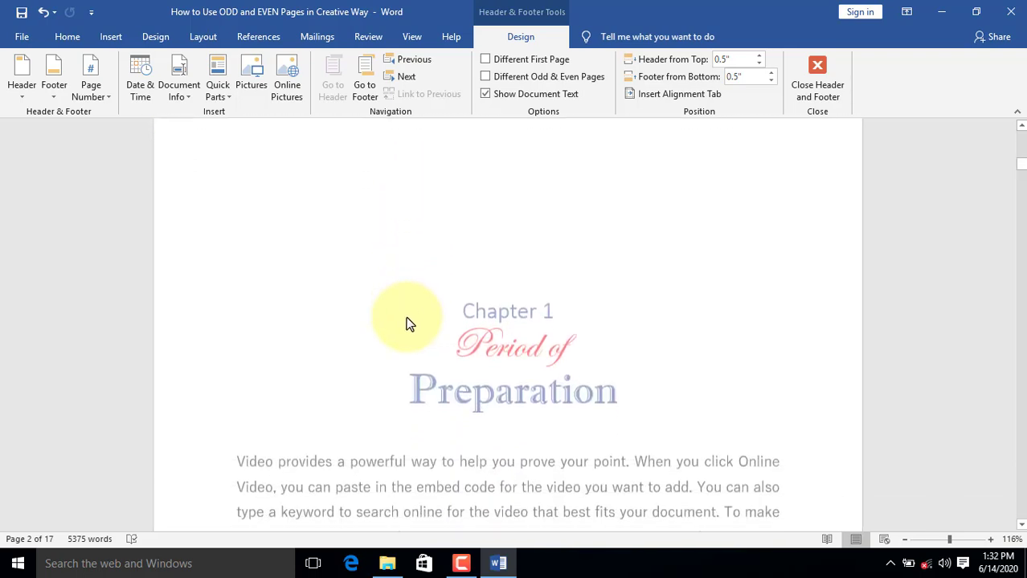
pyautogui.scroll(-1, 406, 319)
pyautogui.scroll(4, 406, 319)
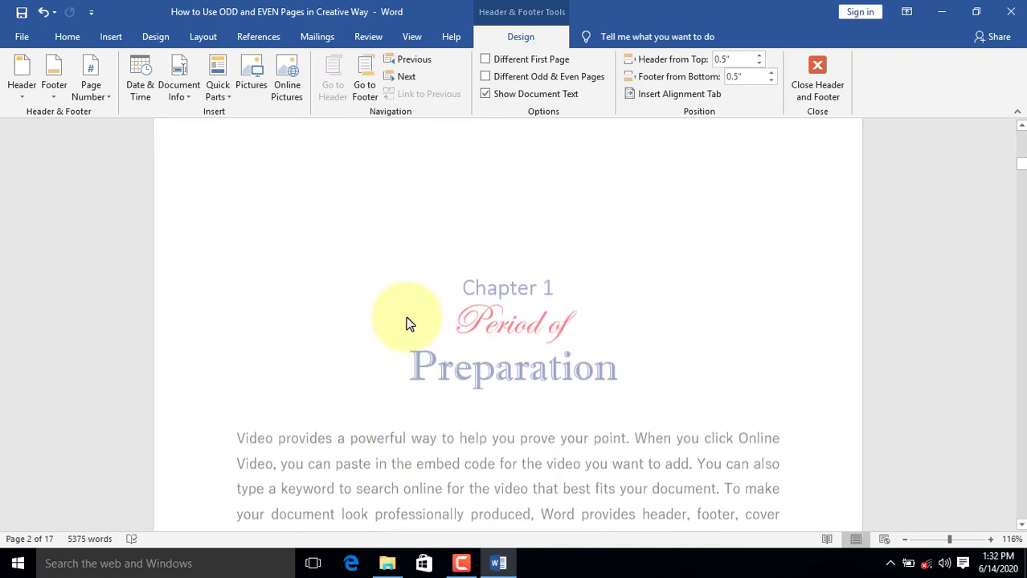
pyautogui.scroll(3, 406, 324)
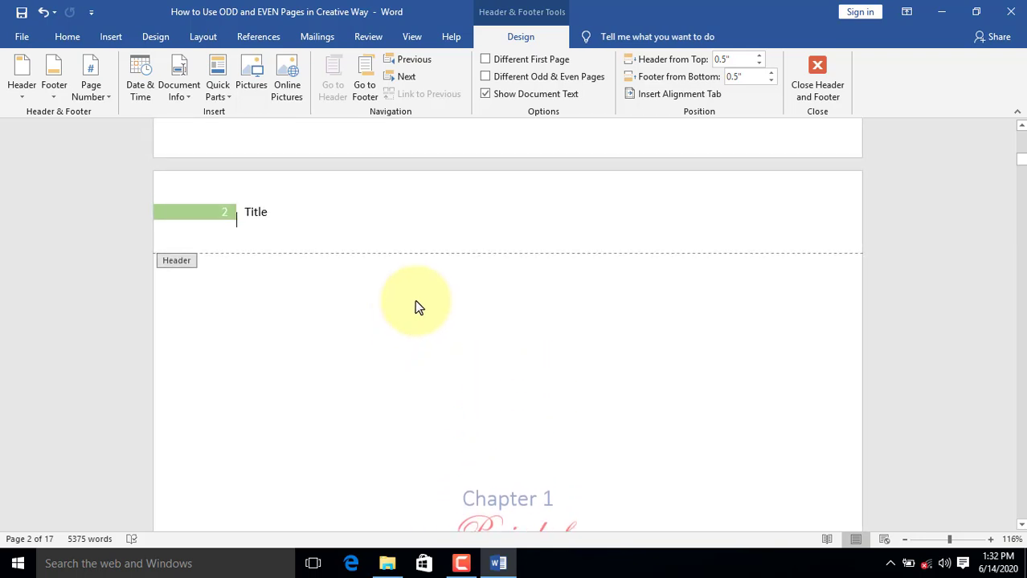
# Turn on Different Odd & Even Pages and apply the Motion (Odd Page) header design.
pyautogui.click(483, 77)
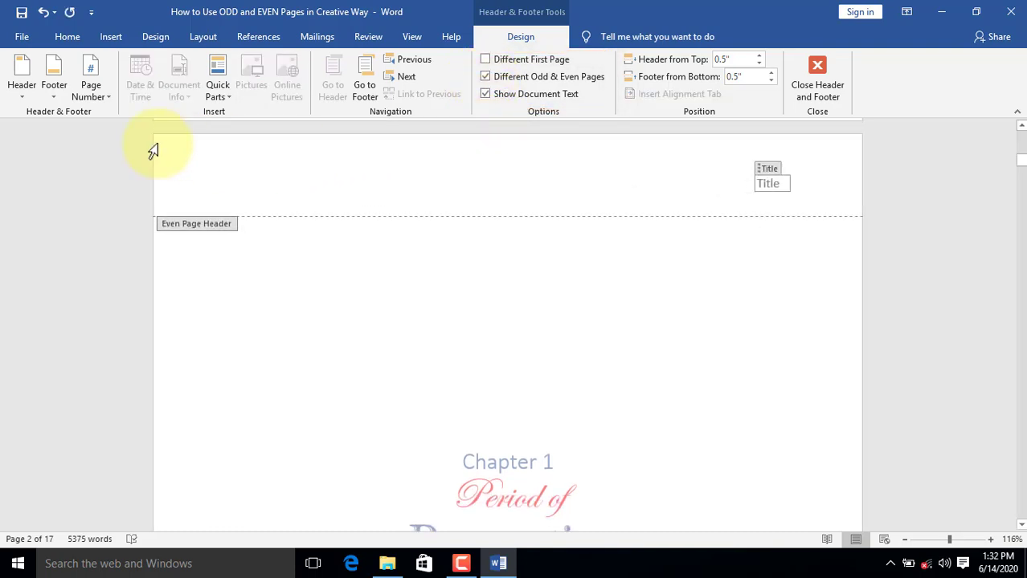
pyautogui.click(23, 98)
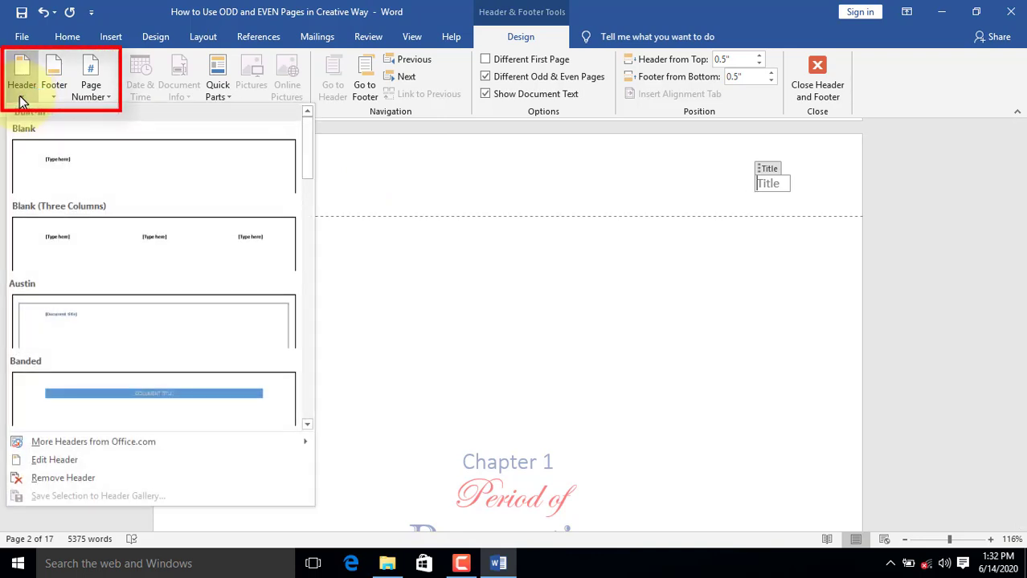
pyautogui.scroll(-3, 101, 257)
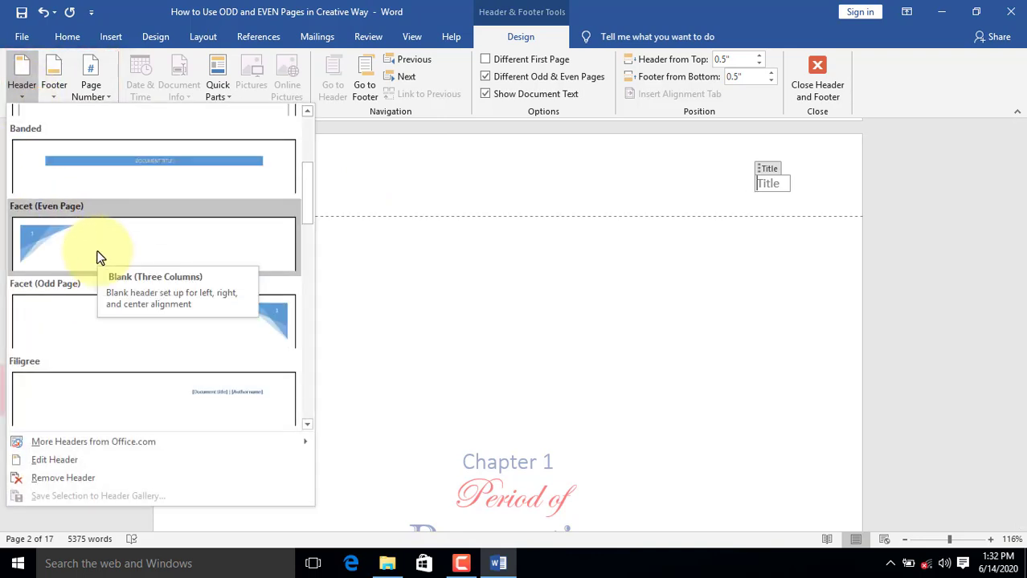
pyautogui.scroll(-5, 102, 256)
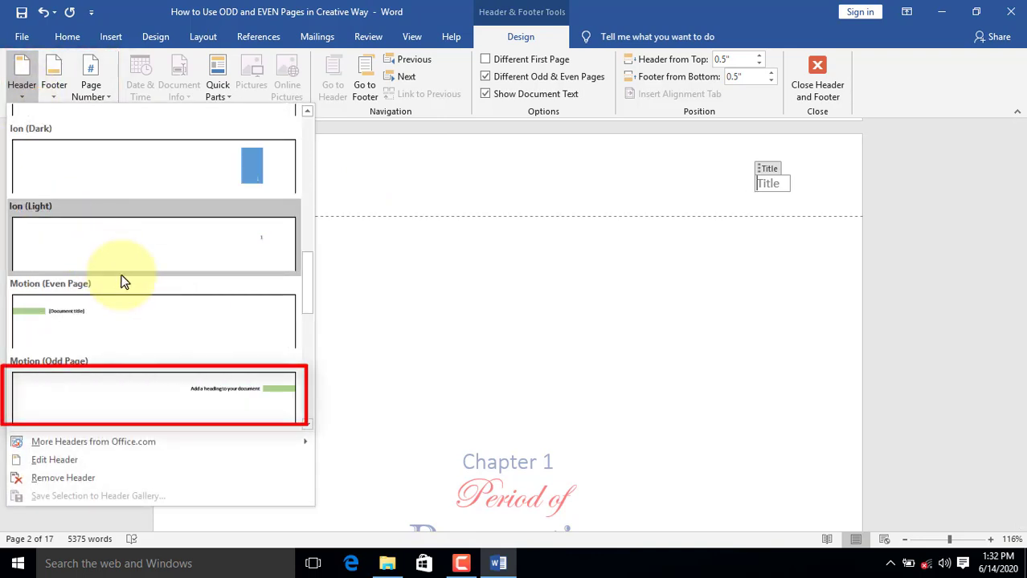
pyautogui.click(225, 390)
pyautogui.scroll(-8, 570, 315)
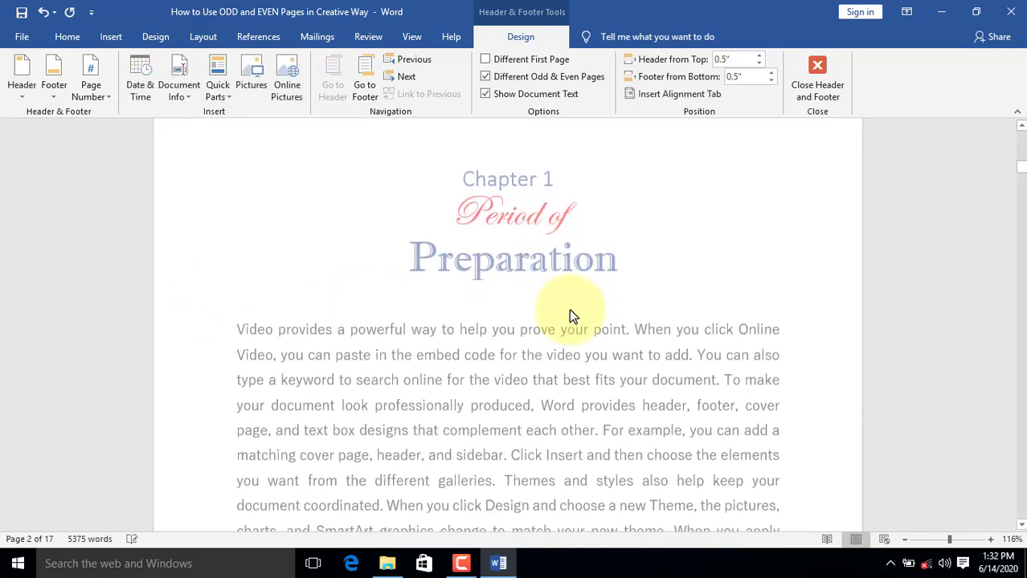
pyautogui.scroll(-6, 569, 308)
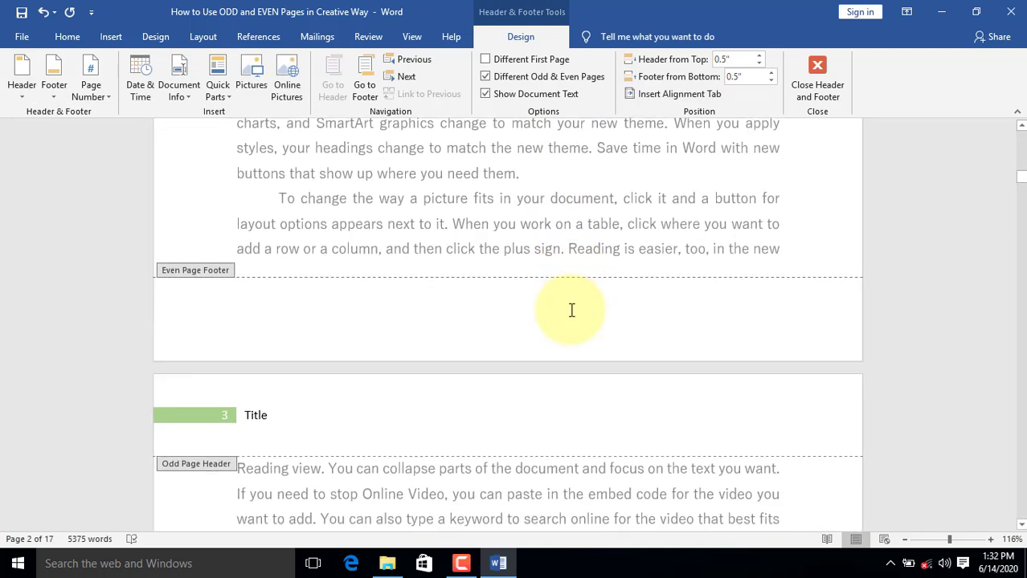
pyautogui.scroll(7, 570, 310)
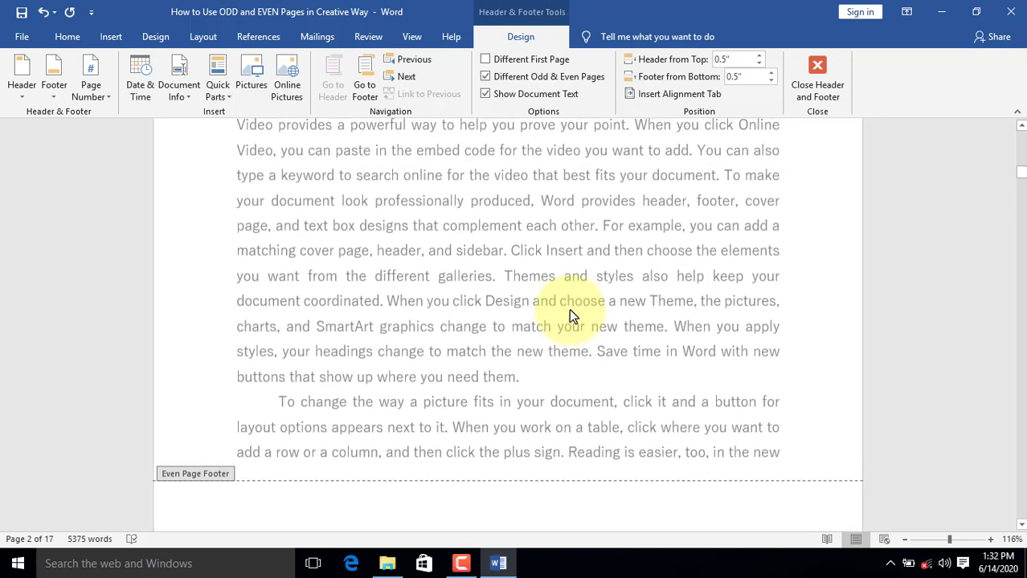
pyautogui.scroll(6, 569, 315)
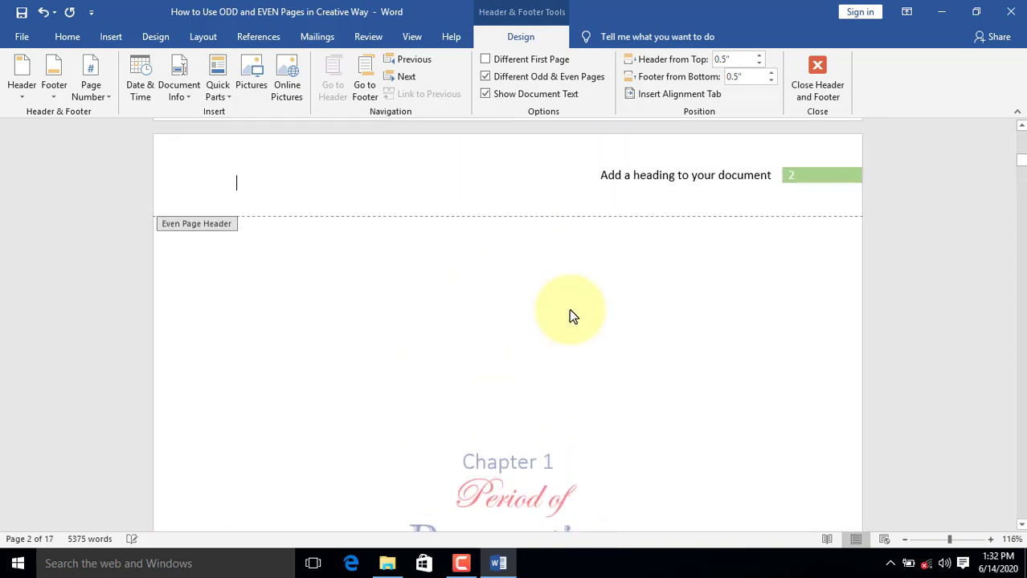
# Replace the heading placeholder in page 2's even-page header with 'Period of preparation'.
pyautogui.click(624, 222)
pyautogui.write('P')
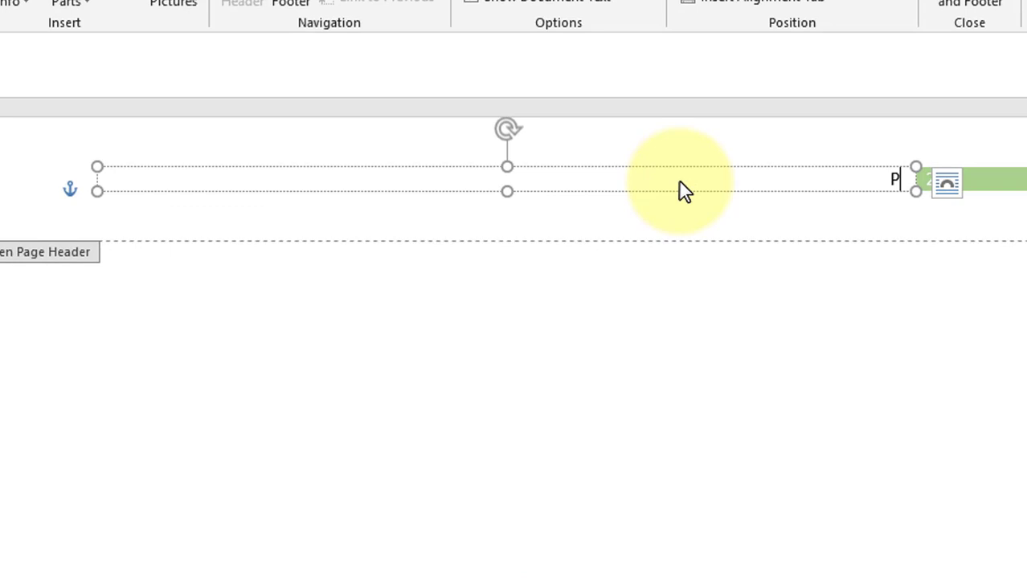
pyautogui.write('eriod of p')
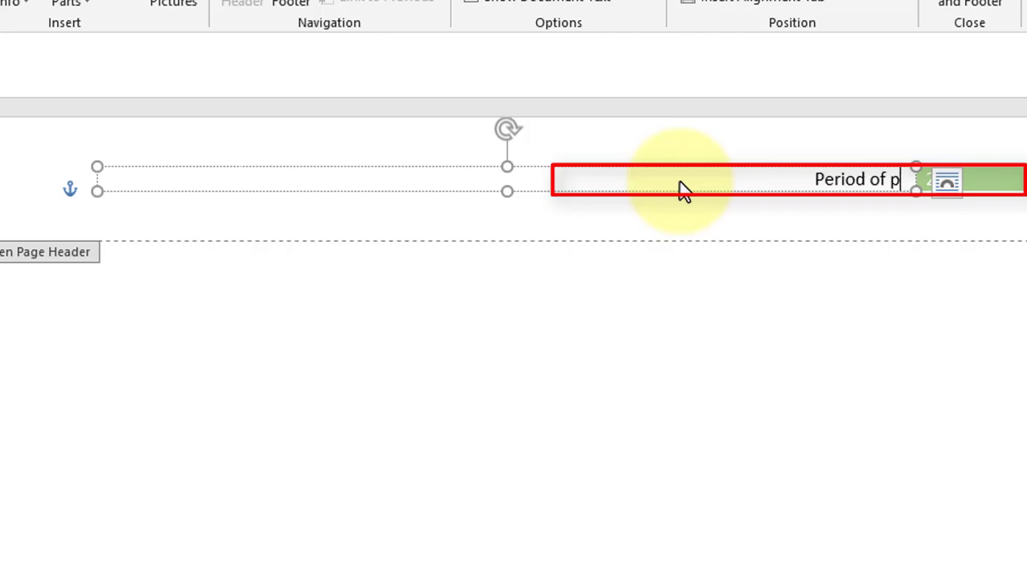
pyautogui.write('reparatio')
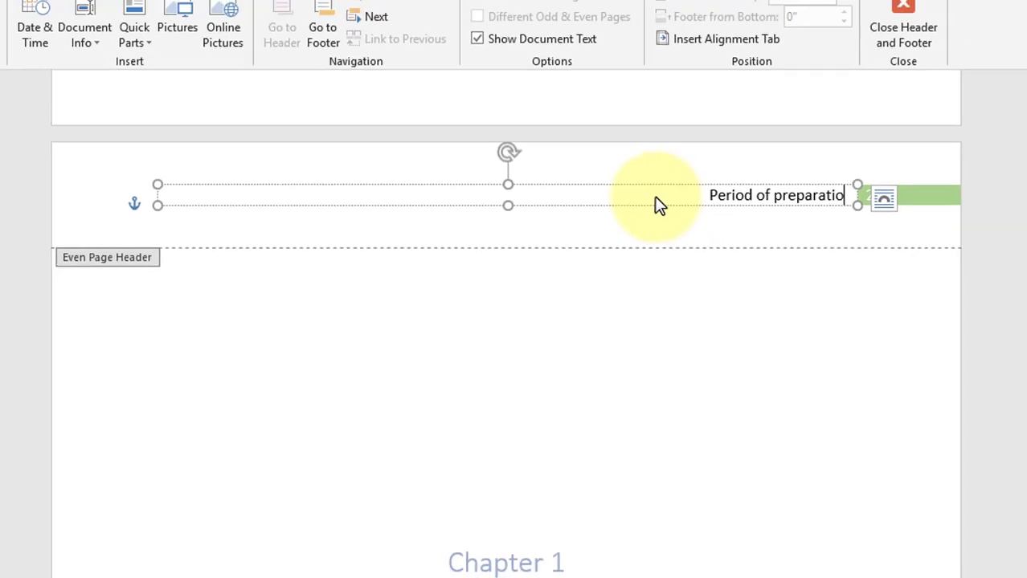
pyautogui.write('n')
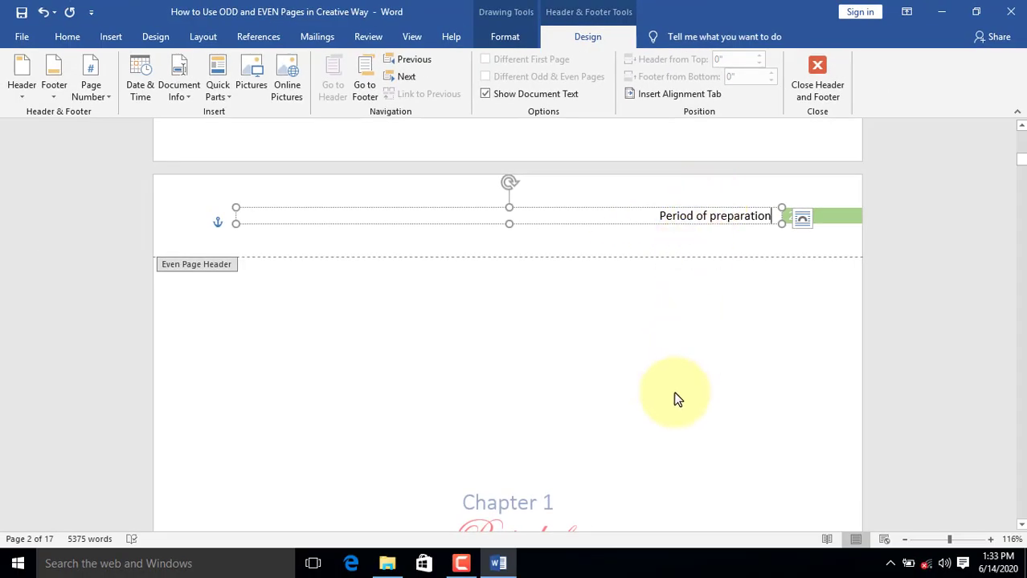
pyautogui.scroll(-10, 674, 392)
pyautogui.scroll(-2, 672, 390)
# Overwrite the Title placeholder in page 3's odd-page header with 'The Creative Process'.
pyautogui.click(257, 416)
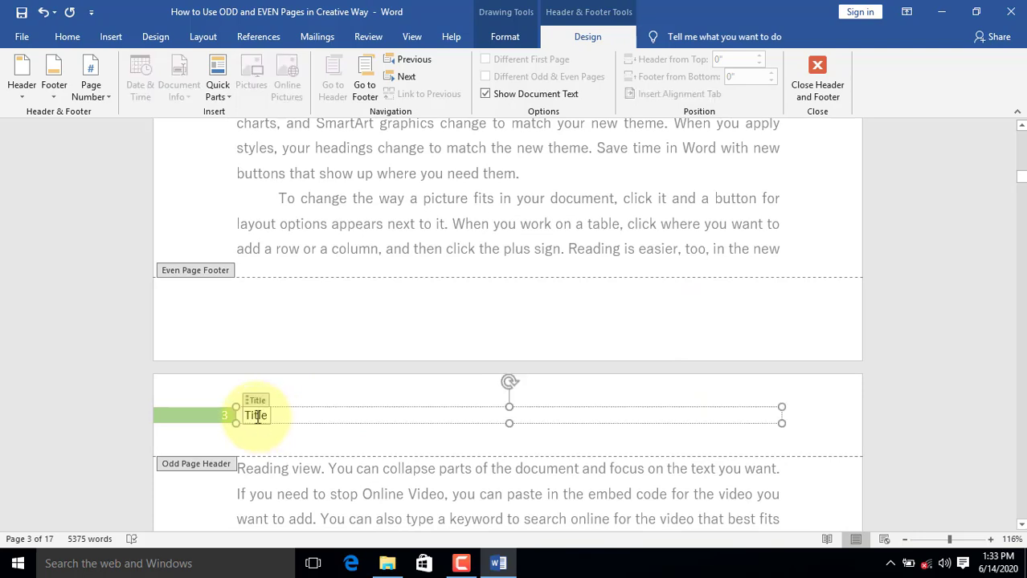
pyautogui.doubleClick(259, 417)
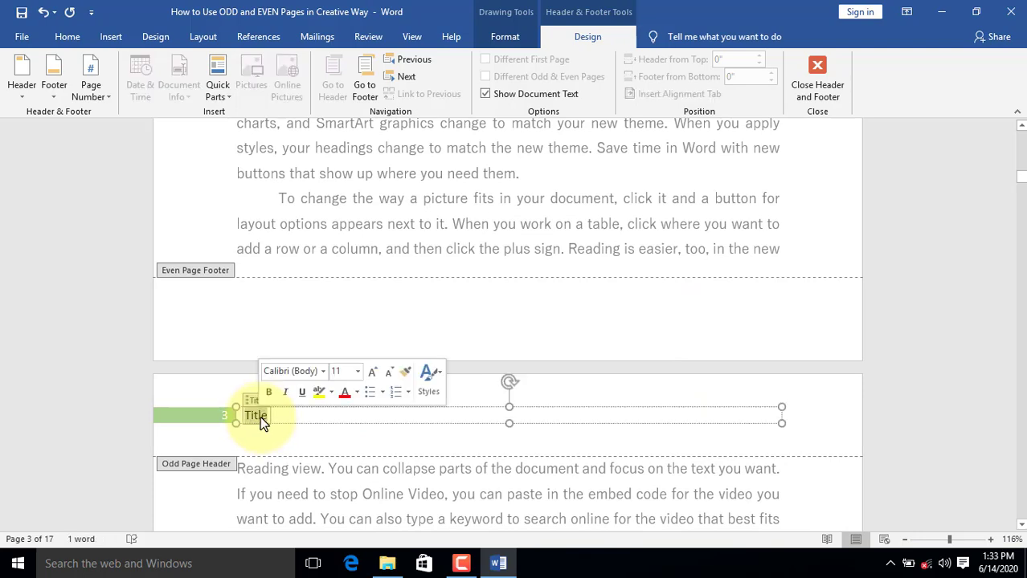
pyautogui.write('Th')
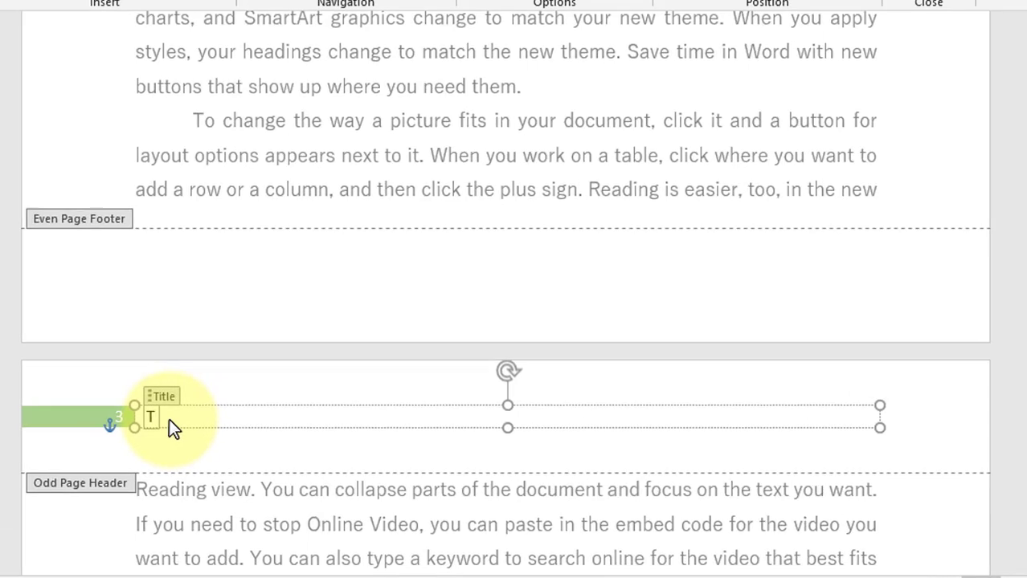
pyautogui.write('e')
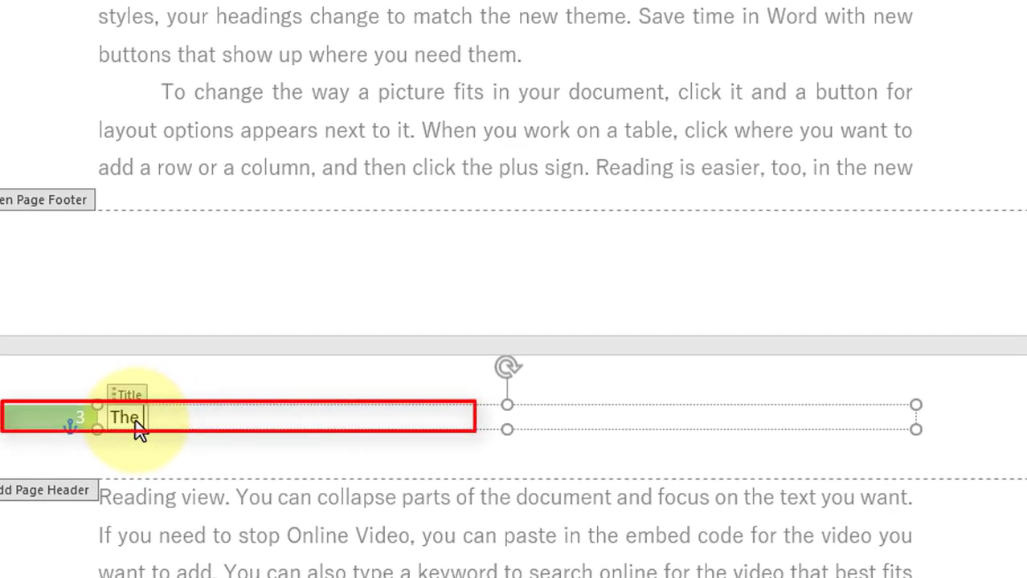
pyautogui.write(' Creative ')
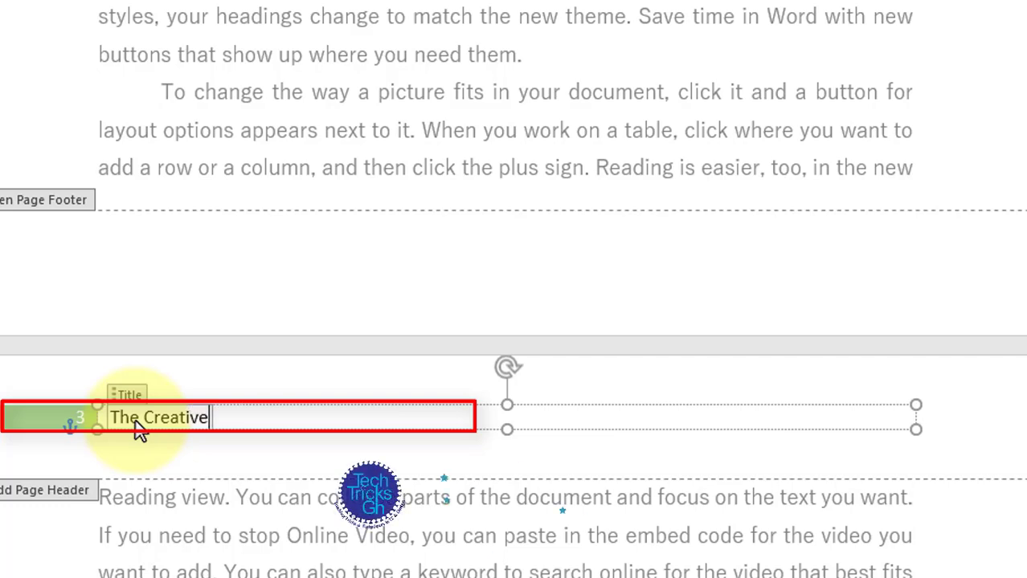
pyautogui.write('Process')
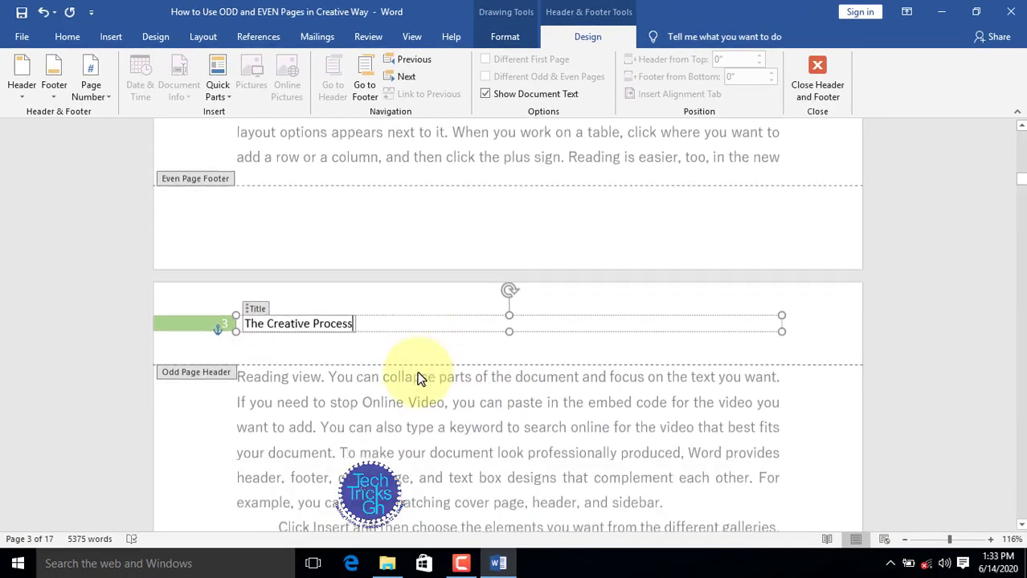
# Review the headers down through page 6, then exit header editing back to the body at page 5's end.
pyautogui.scroll(-10, 417, 376)
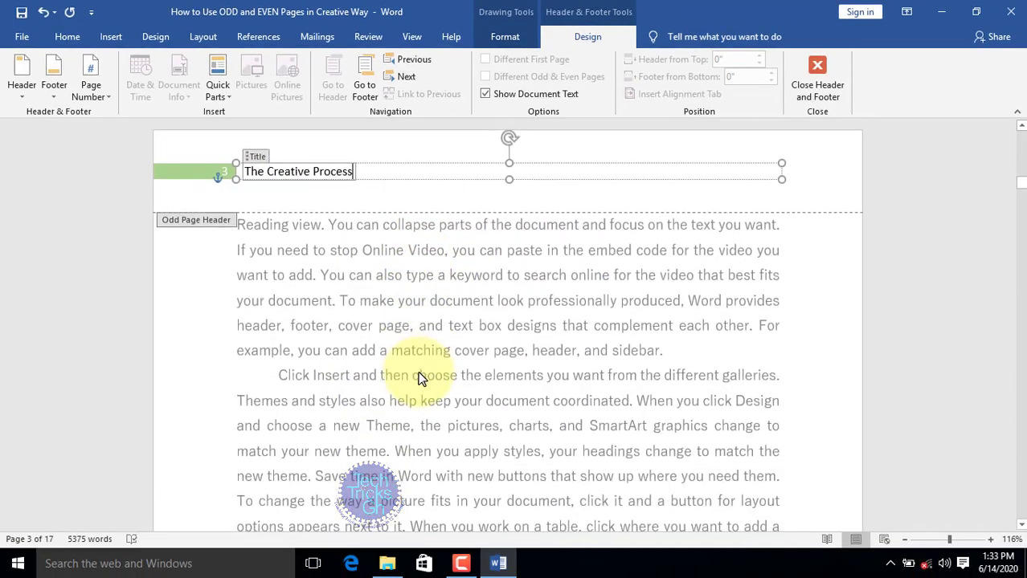
pyautogui.scroll(-10, 417, 375)
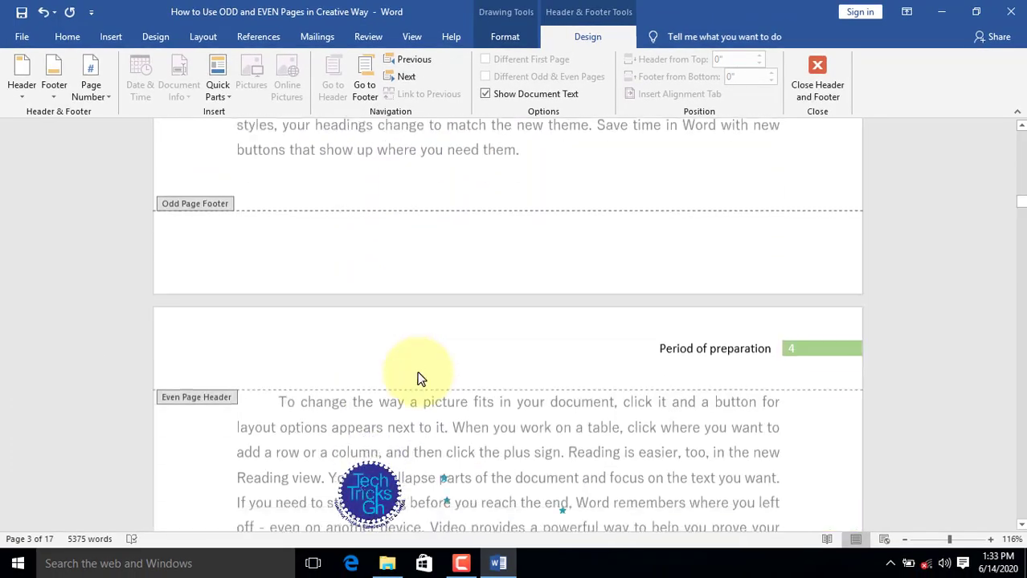
pyautogui.scroll(-10, 418, 375)
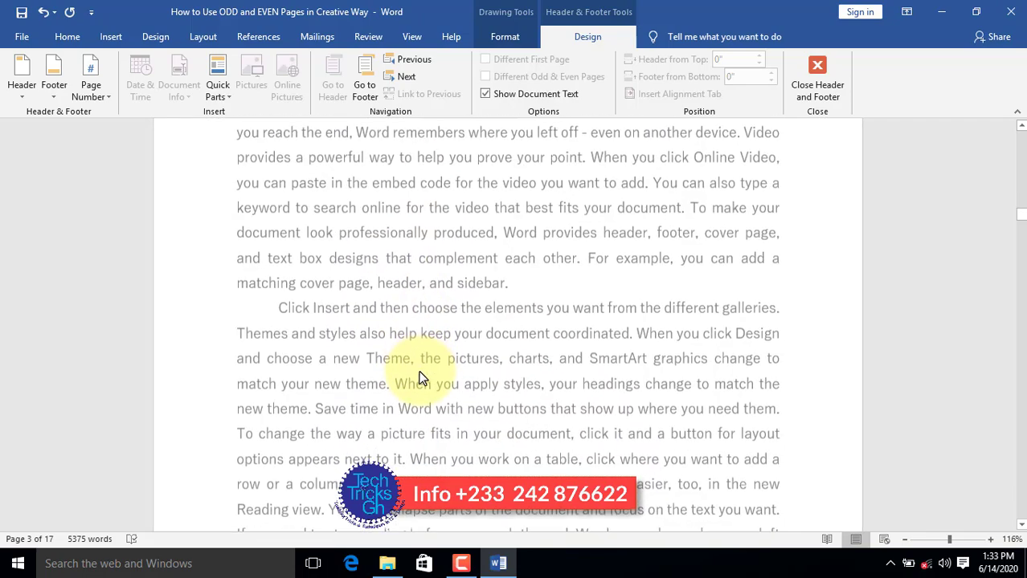
pyautogui.scroll(-10, 423, 372)
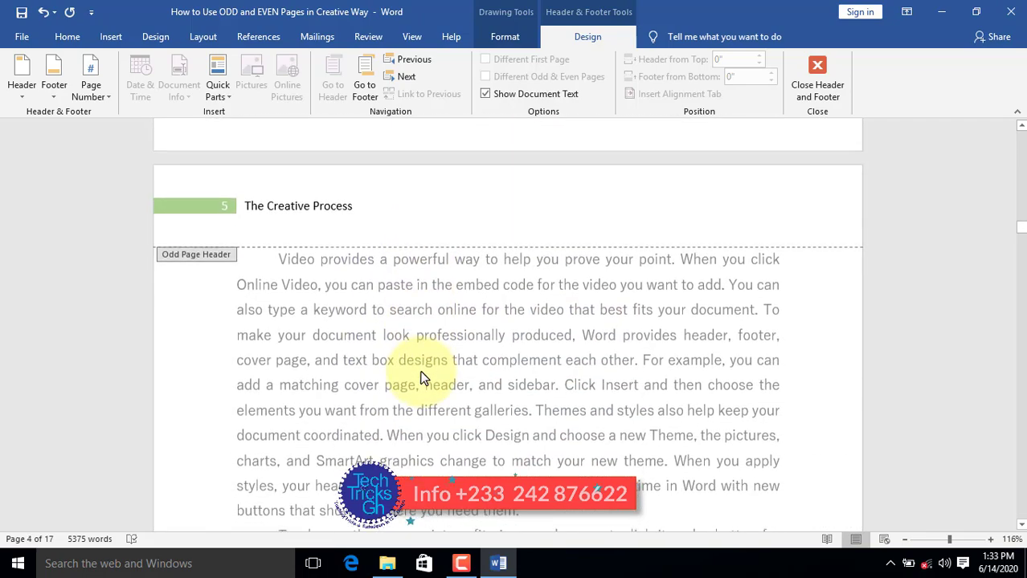
pyautogui.scroll(-10, 423, 374)
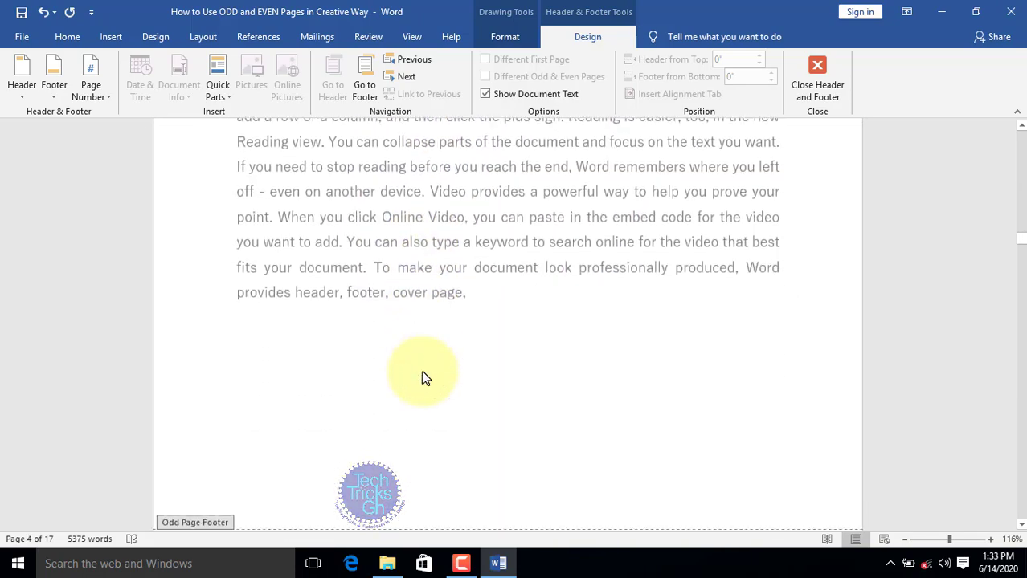
pyautogui.scroll(-10, 424, 372)
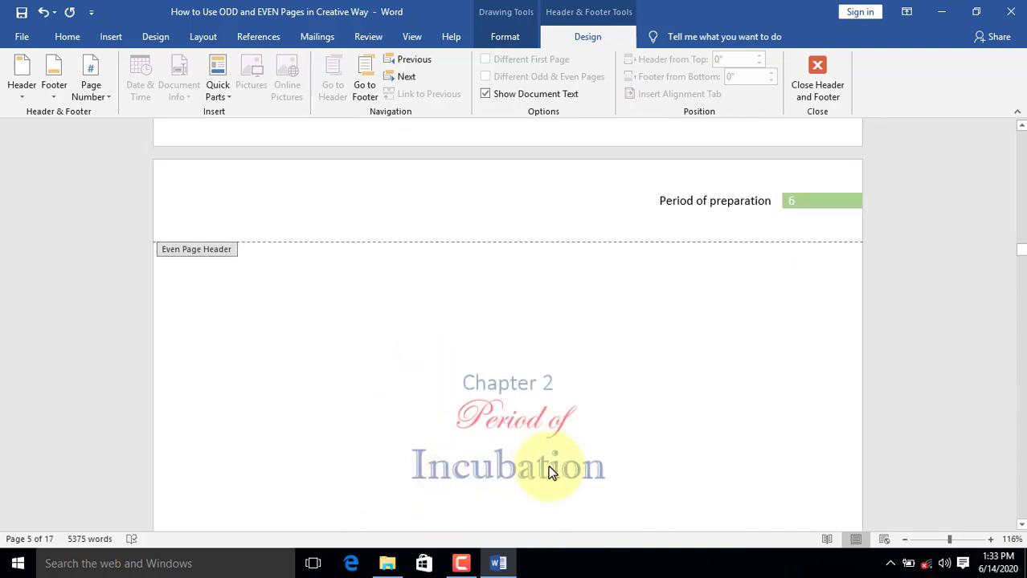
pyautogui.scroll(2, 691, 277)
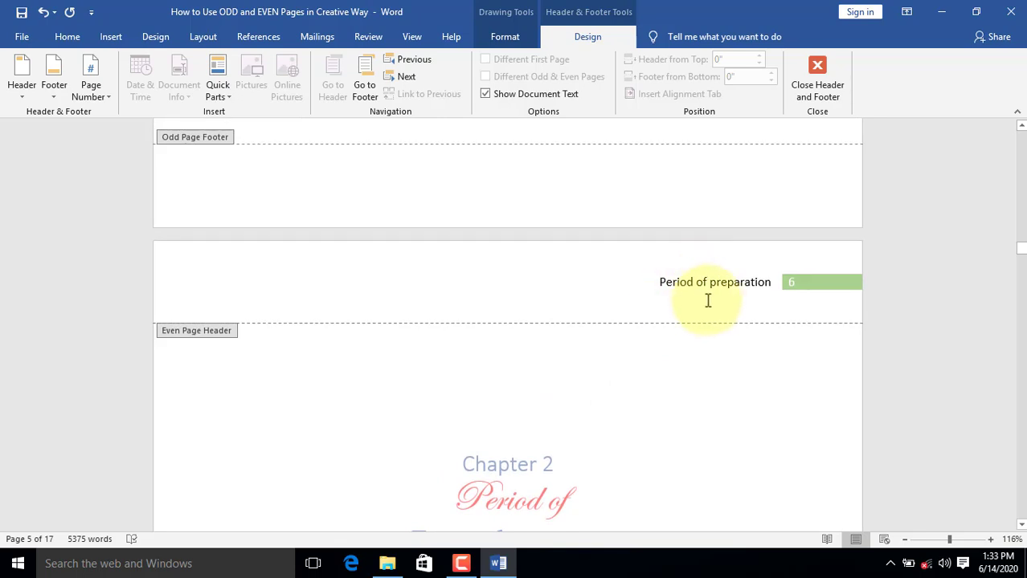
pyautogui.scroll(3, 699, 305)
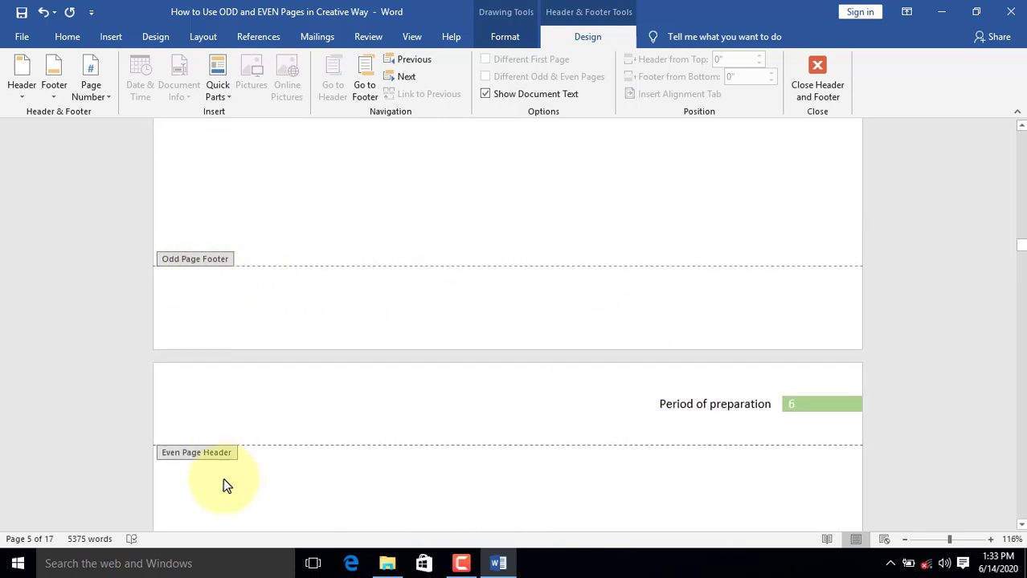
pyautogui.doubleClick(640, 237)
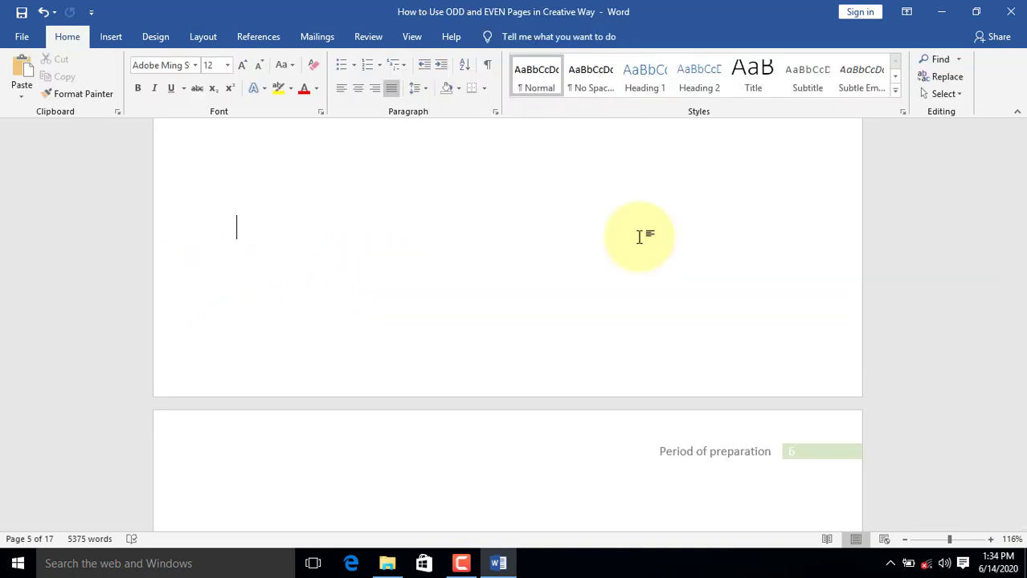
# Insert a Next Page section break at the end of page 5, before Chapter 2.
pyautogui.click(201, 38)
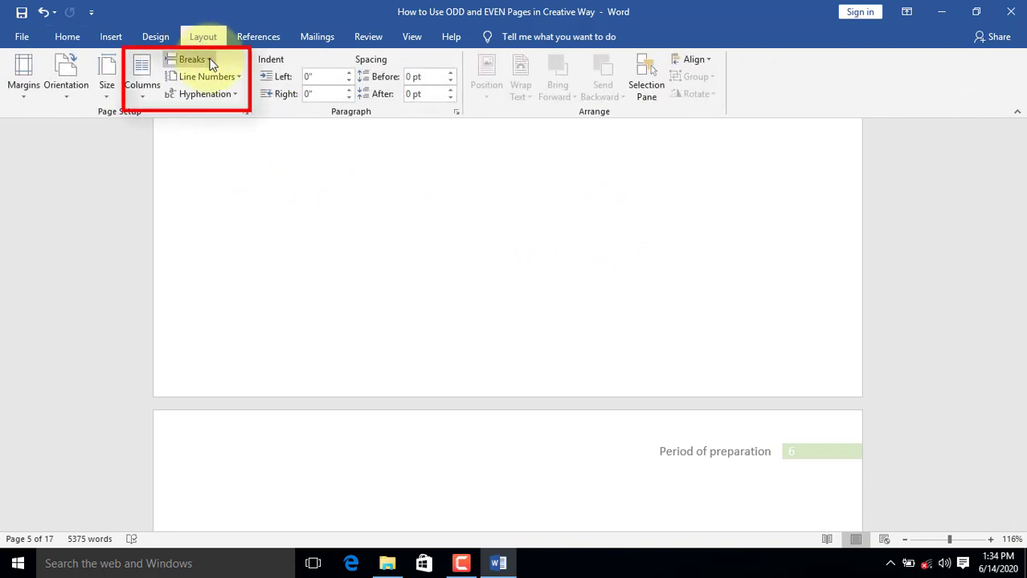
pyautogui.click(208, 61)
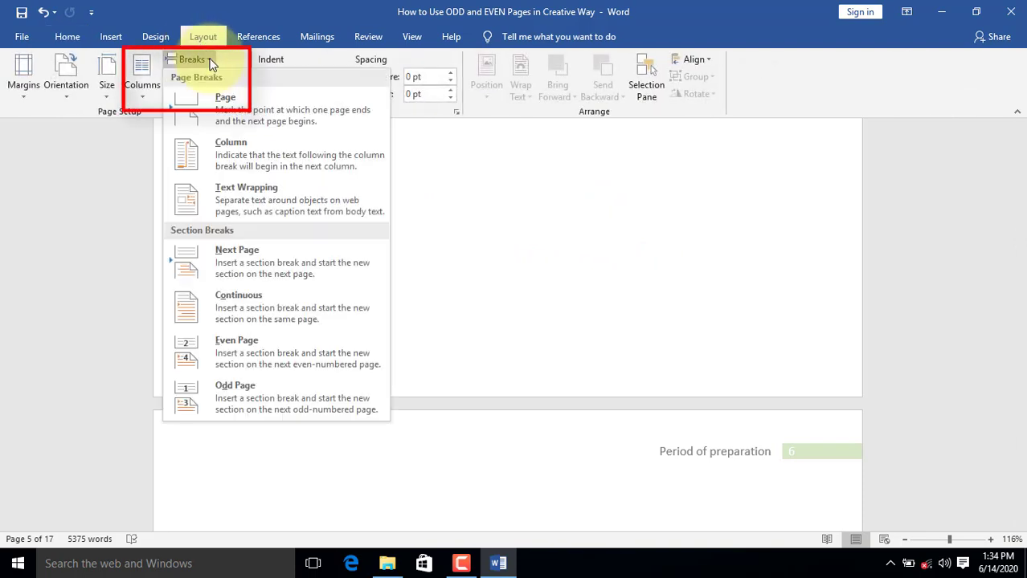
pyautogui.click(249, 259)
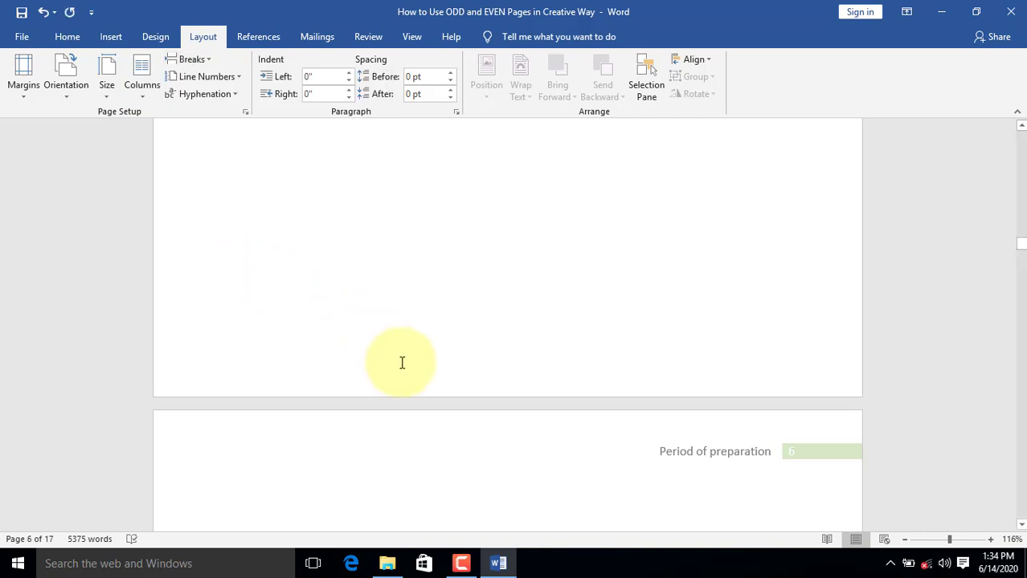
pyautogui.scroll(-5, 402, 370)
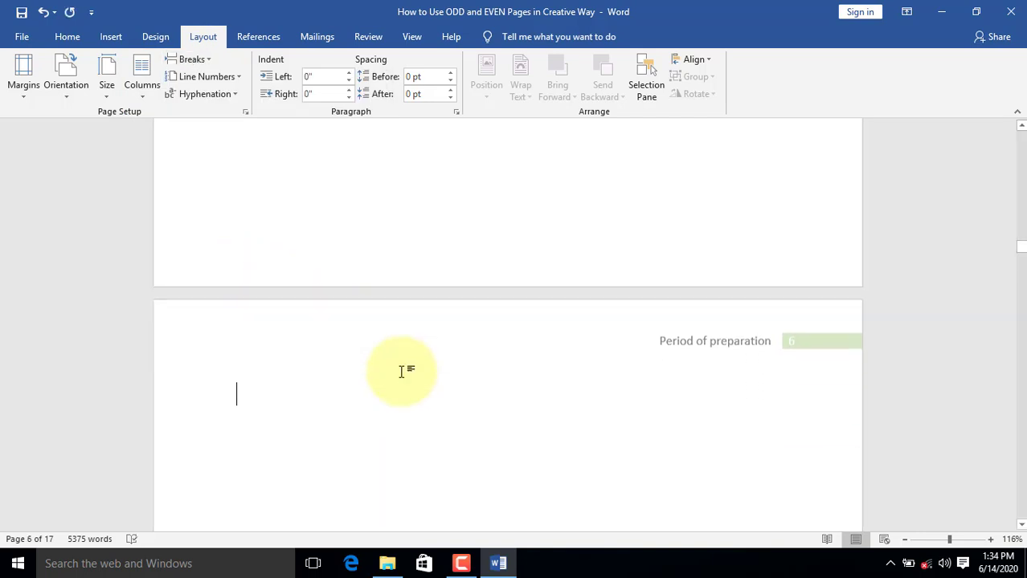
pyautogui.scroll(-1, 407, 371)
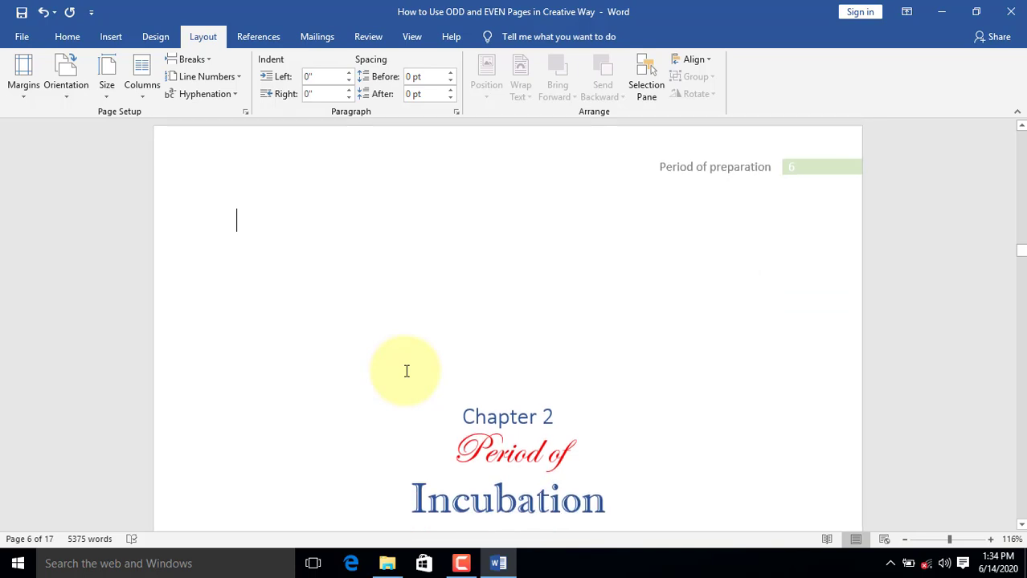
# Unlink page 6's even-page header from the previous section and change 'preparation' to 'Incubation'.
pyautogui.doubleClick(728, 175)
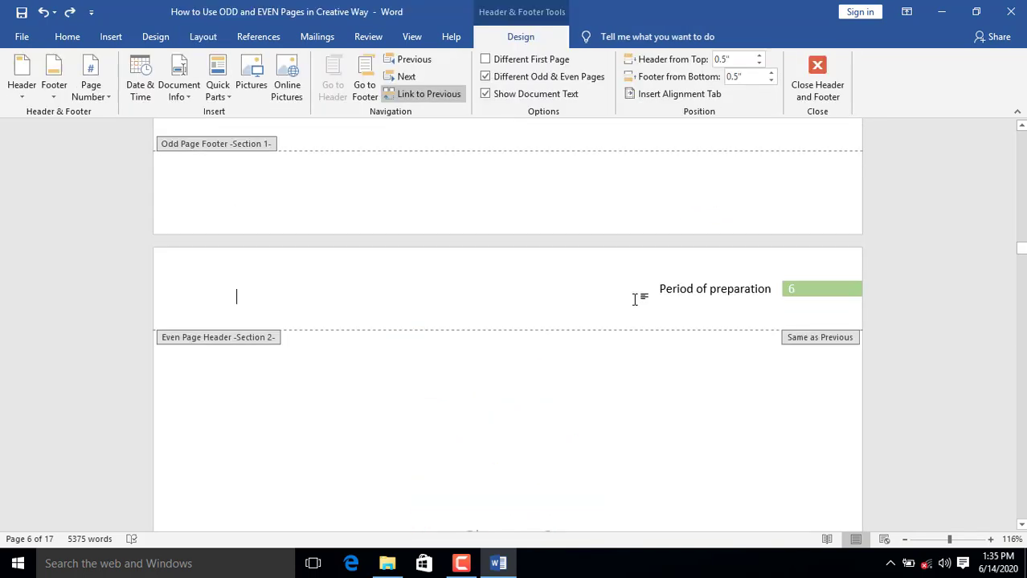
pyautogui.click(429, 95)
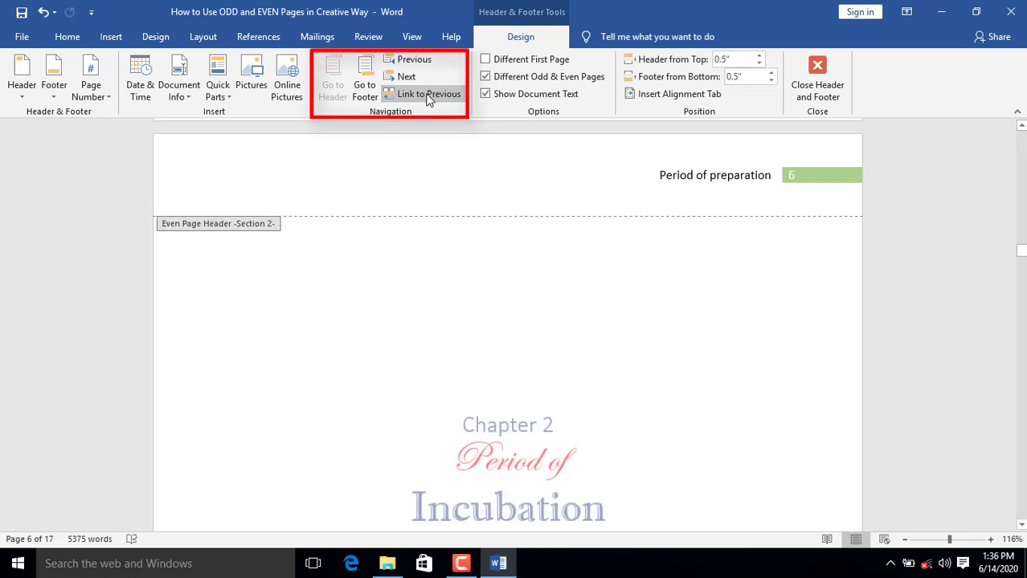
pyautogui.scroll(3, 633, 338)
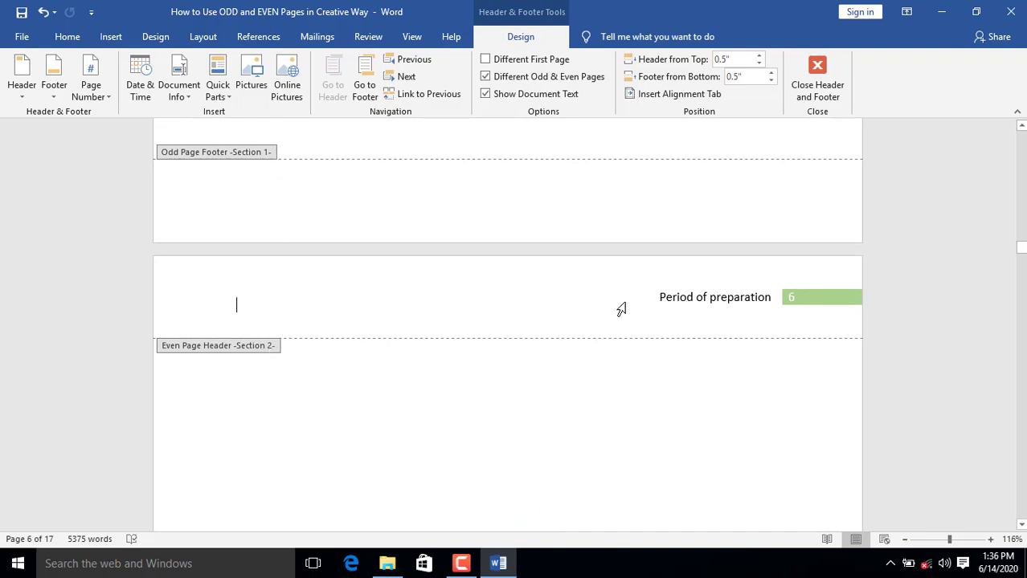
pyautogui.click(724, 302)
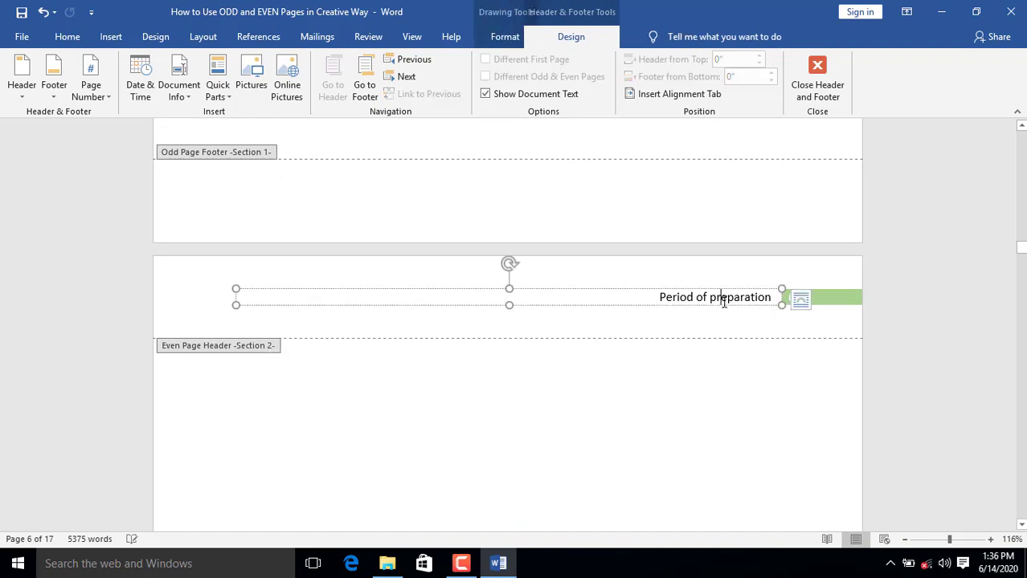
pyautogui.doubleClick(721, 299)
pyautogui.scroll(-4, 722, 304)
pyautogui.scroll(1, 720, 306)
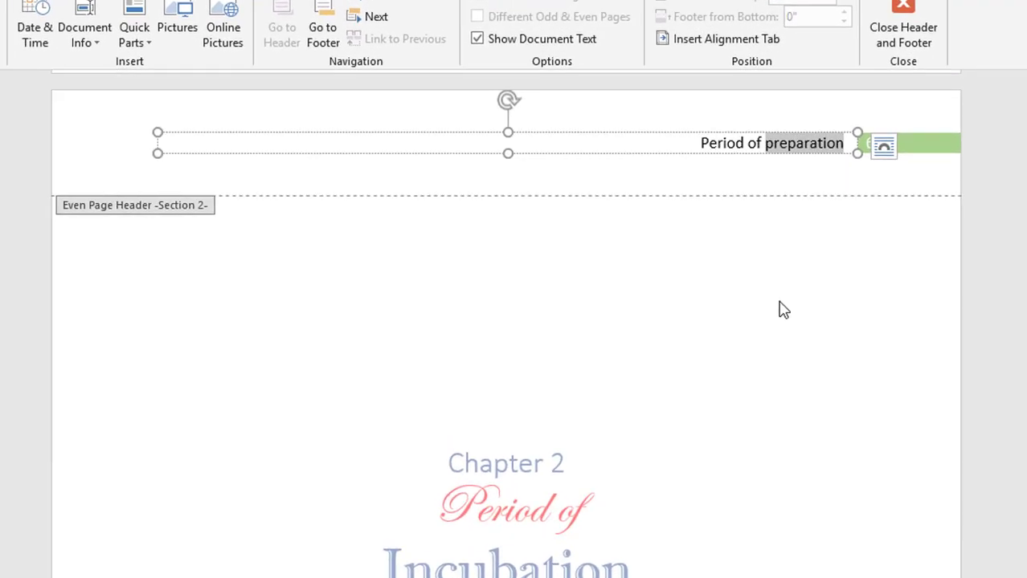
pyautogui.write('Incub')
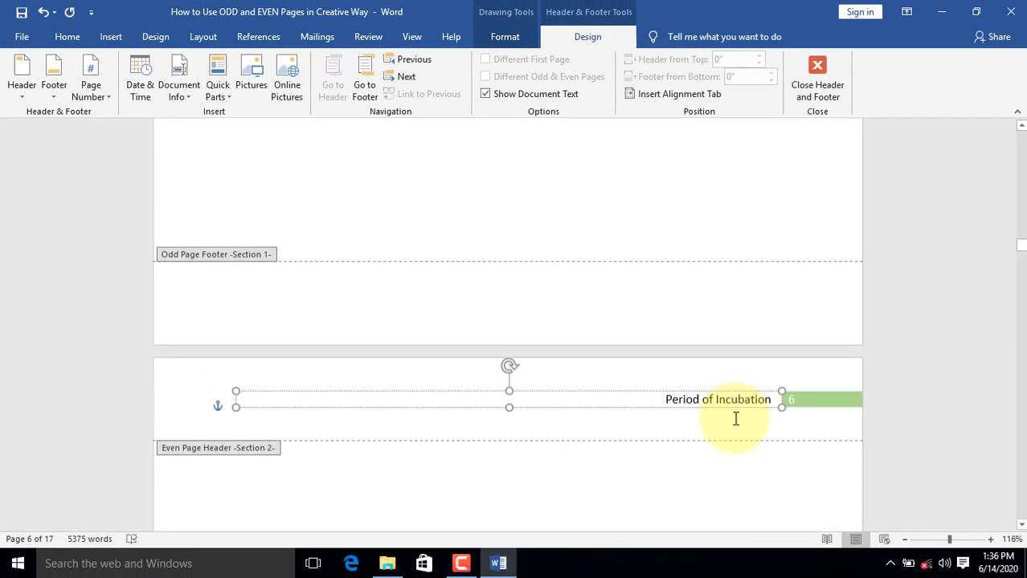
pyautogui.scroll(10, 733, 419)
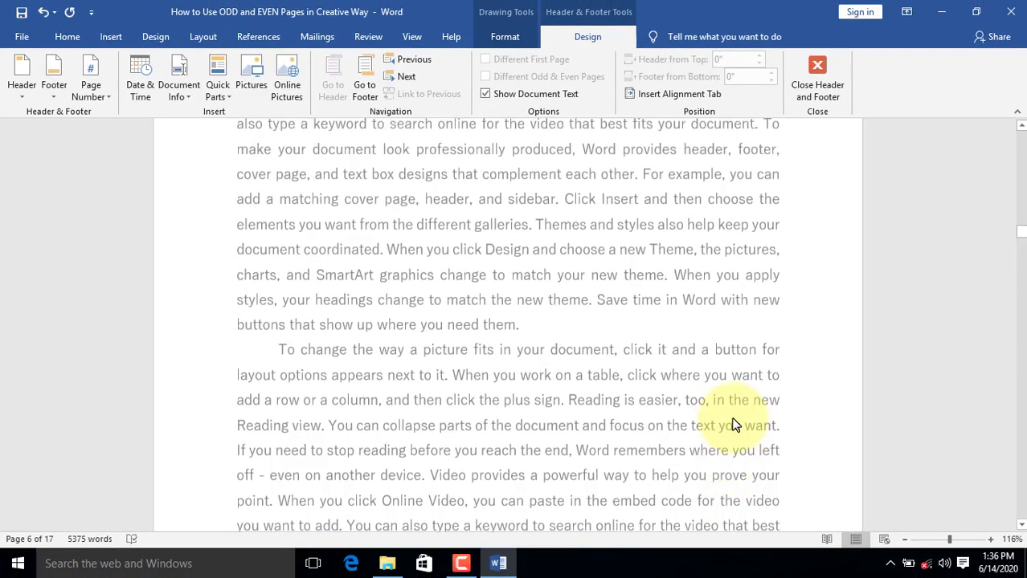
pyautogui.scroll(3, 732, 416)
pyautogui.scroll(3, 743, 315)
pyautogui.scroll(8, 743, 315)
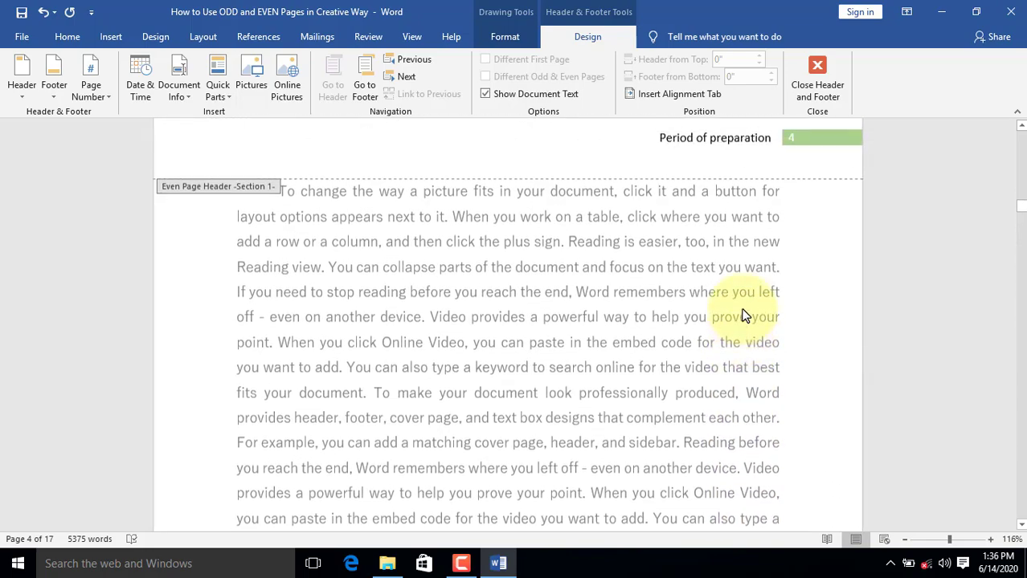
pyautogui.scroll(2, 744, 315)
pyautogui.scroll(-14, 755, 315)
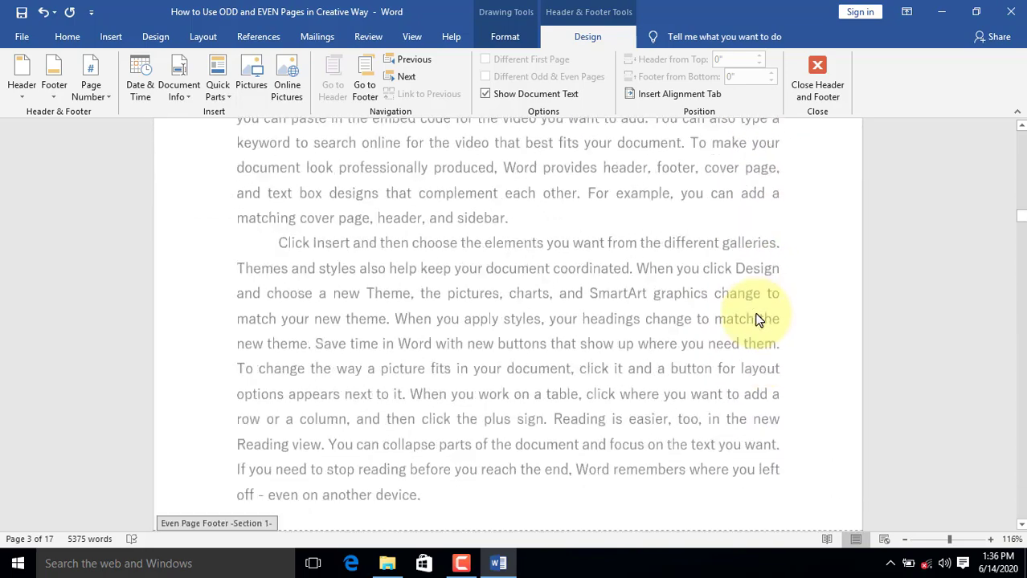
pyautogui.scroll(-10, 755, 316)
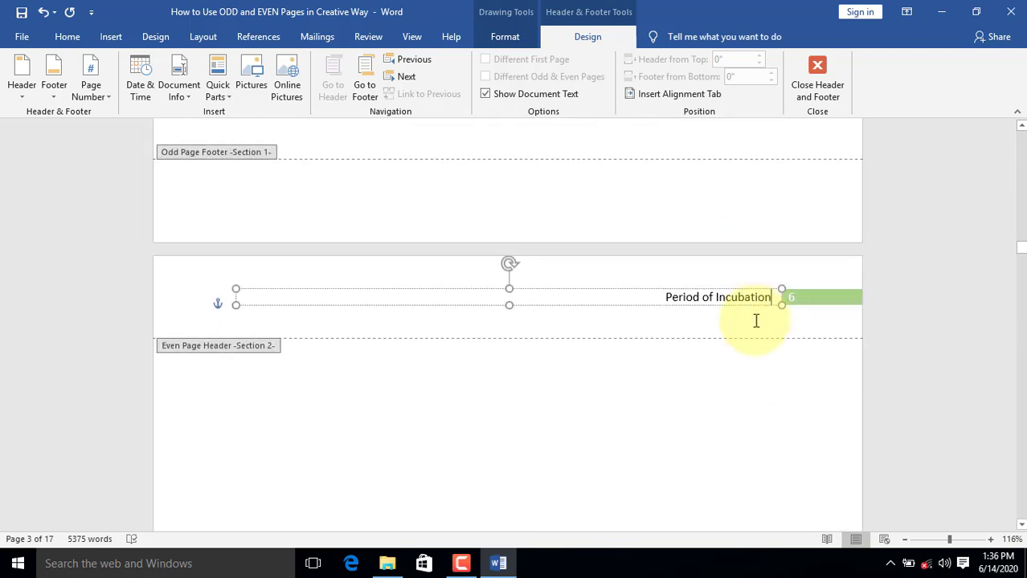
pyautogui.scroll(-10, 740, 336)
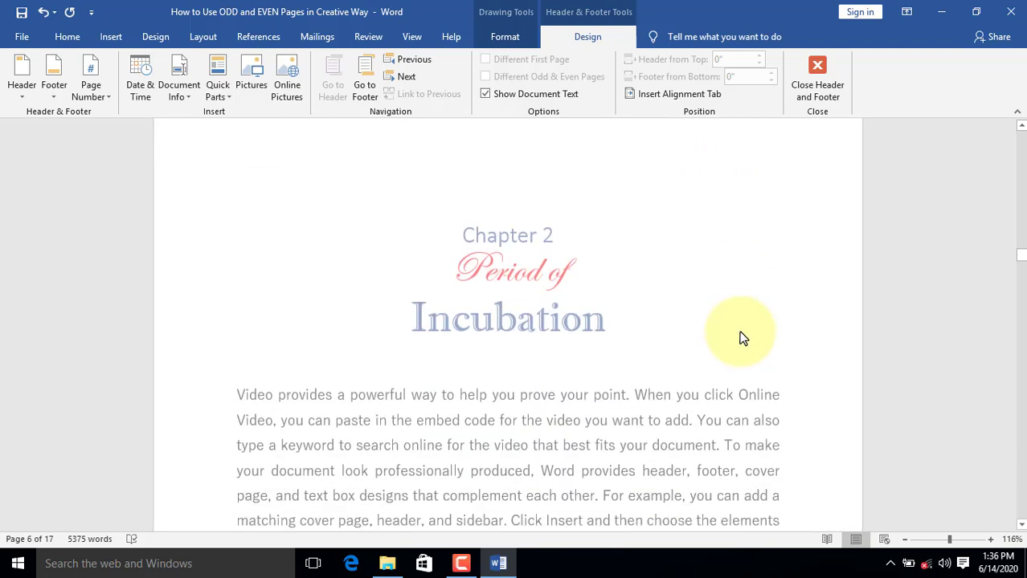
pyautogui.scroll(-3, 740, 336)
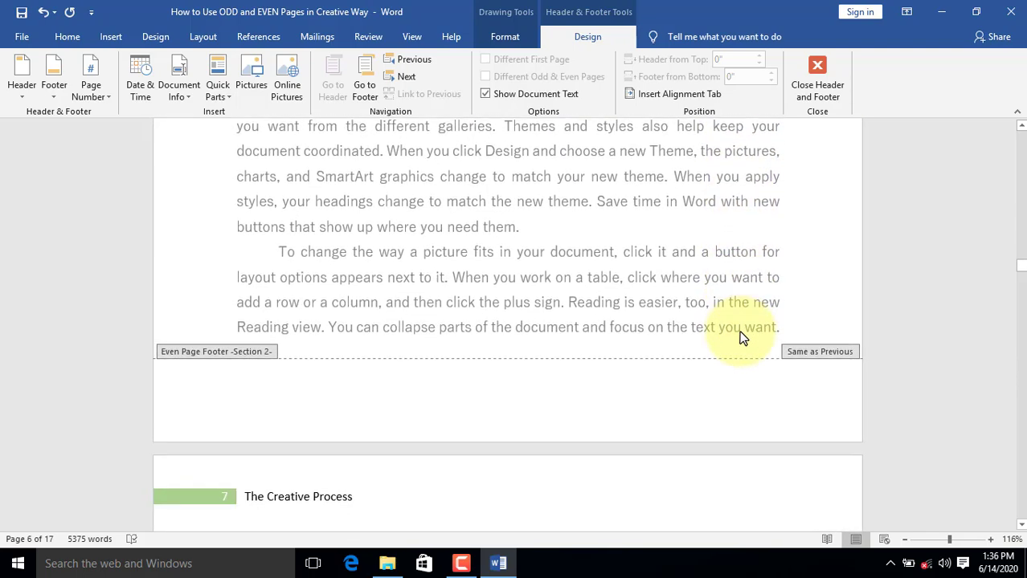
pyautogui.scroll(-10, 740, 336)
pyautogui.scroll(-10, 739, 341)
pyautogui.scroll(-10, 738, 347)
pyautogui.scroll(-5, 740, 352)
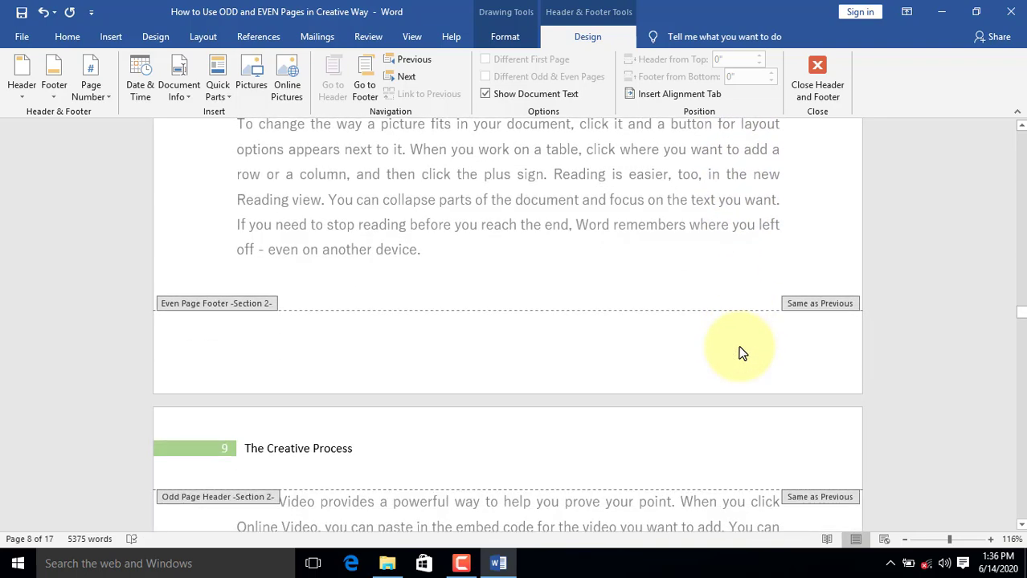
pyautogui.scroll(-6, 739, 350)
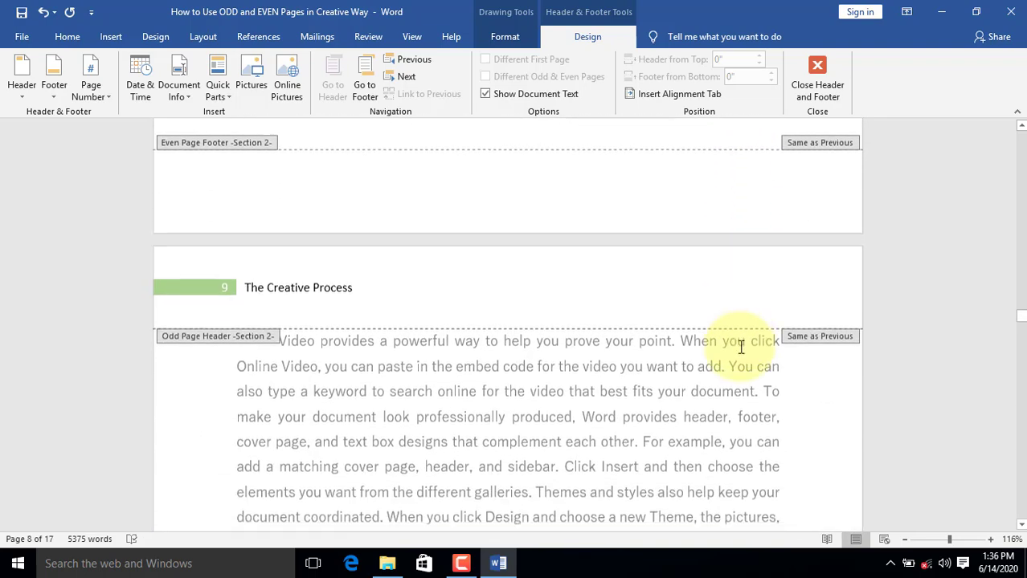
pyautogui.scroll(-6, 740, 352)
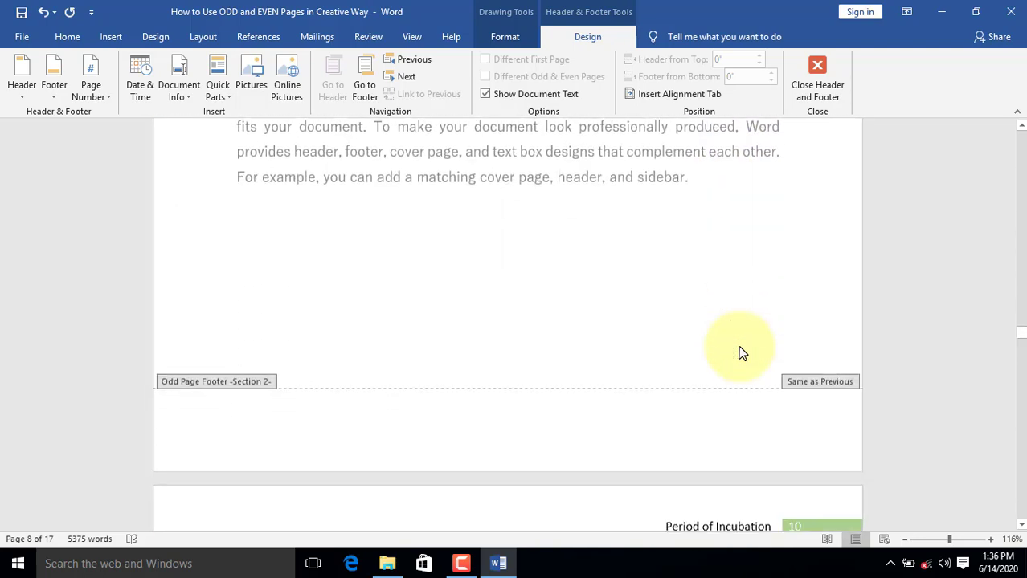
pyautogui.scroll(-5, 741, 353)
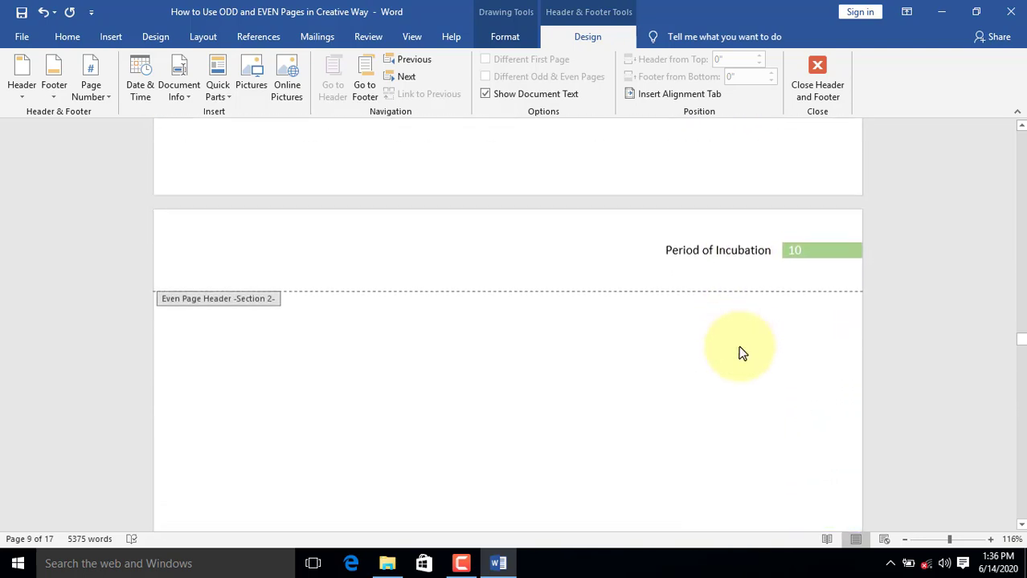
pyautogui.scroll(-1, 740, 353)
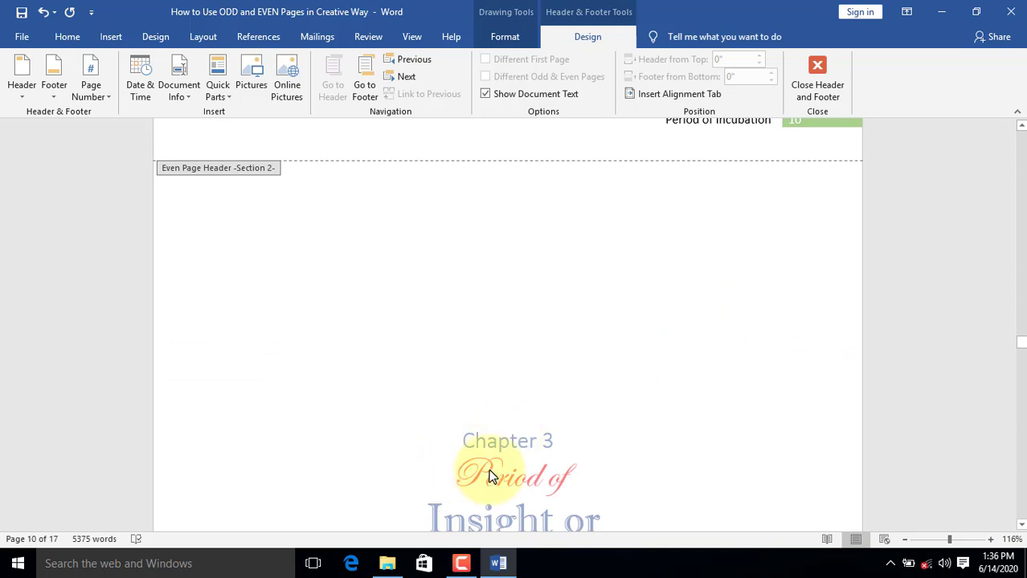
pyautogui.scroll(2, 763, 223)
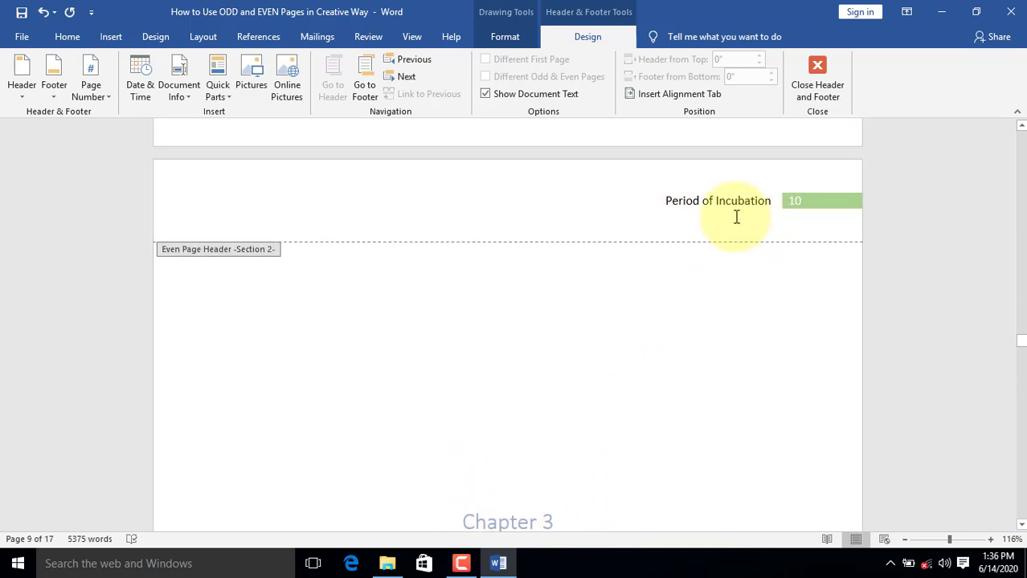
pyautogui.scroll(-2, 732, 220)
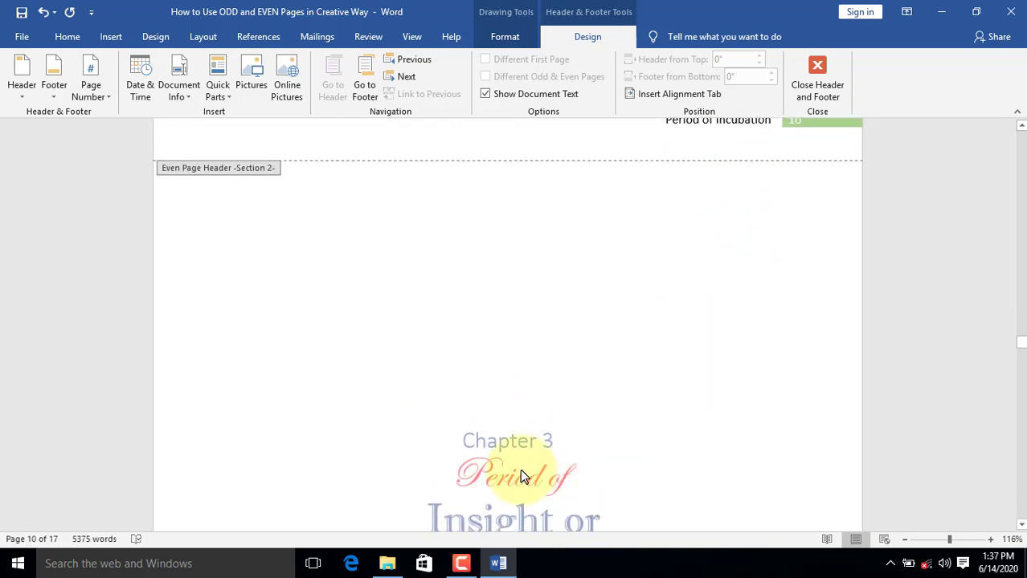
pyautogui.scroll(-2, 655, 380)
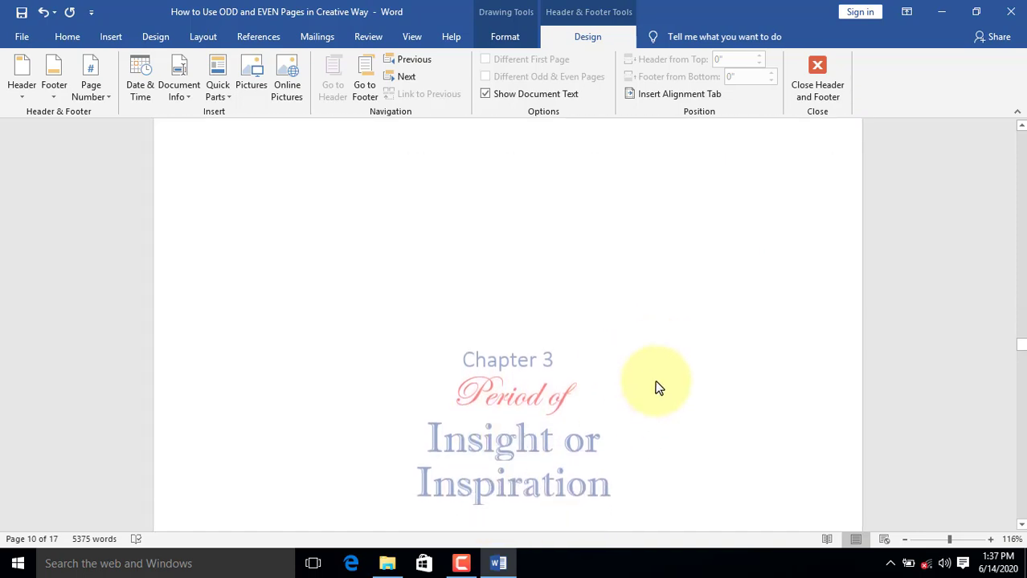
pyautogui.scroll(1, 758, 361)
pyautogui.scroll(5, 759, 366)
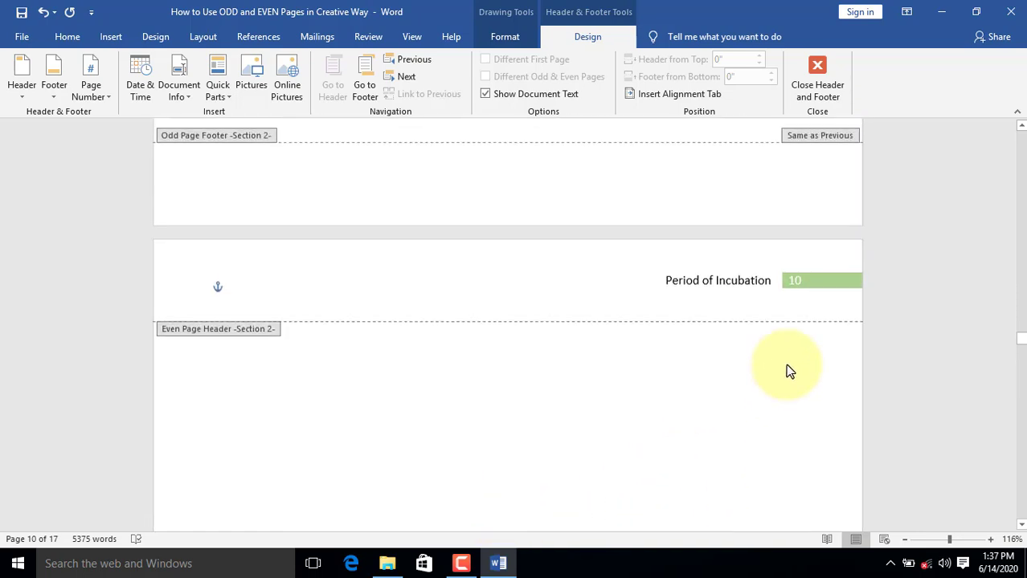
# Place the caret in page 10's even-page header, then leave header editing for the body text.
pyautogui.click(739, 283)
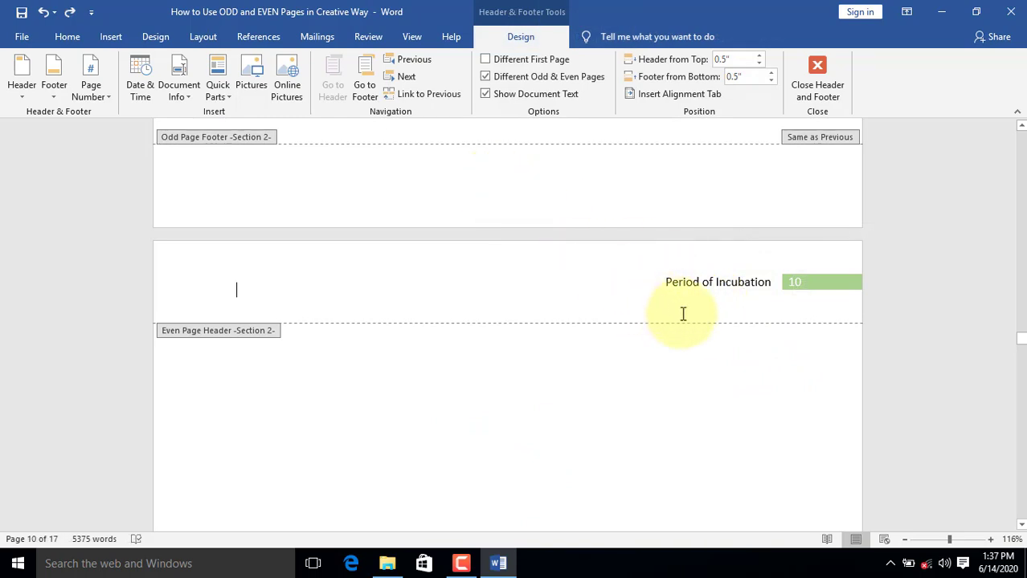
pyautogui.scroll(1, 657, 309)
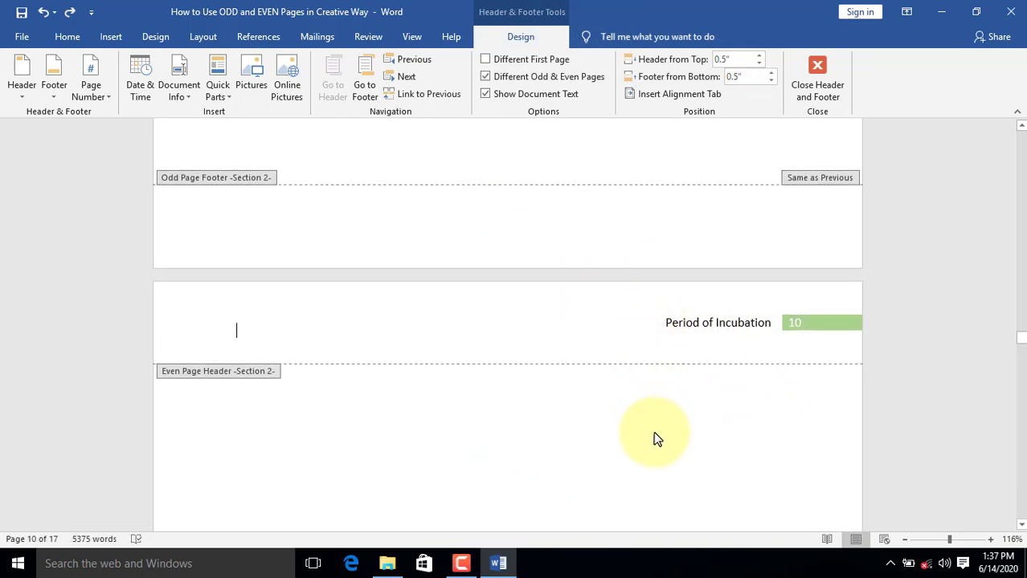
pyautogui.click(500, 323)
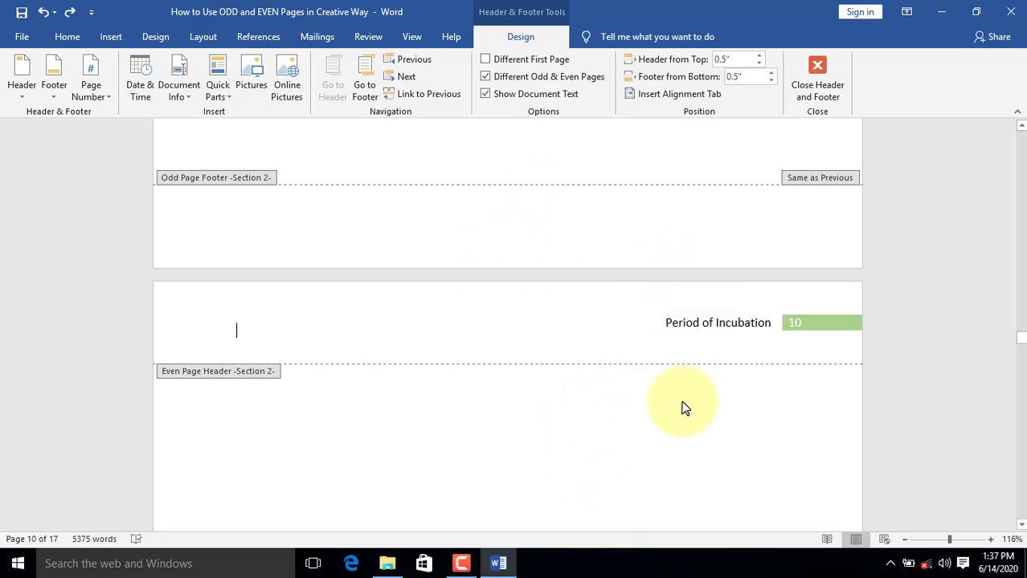
pyautogui.scroll(-2, 682, 409)
pyautogui.scroll(3, 681, 408)
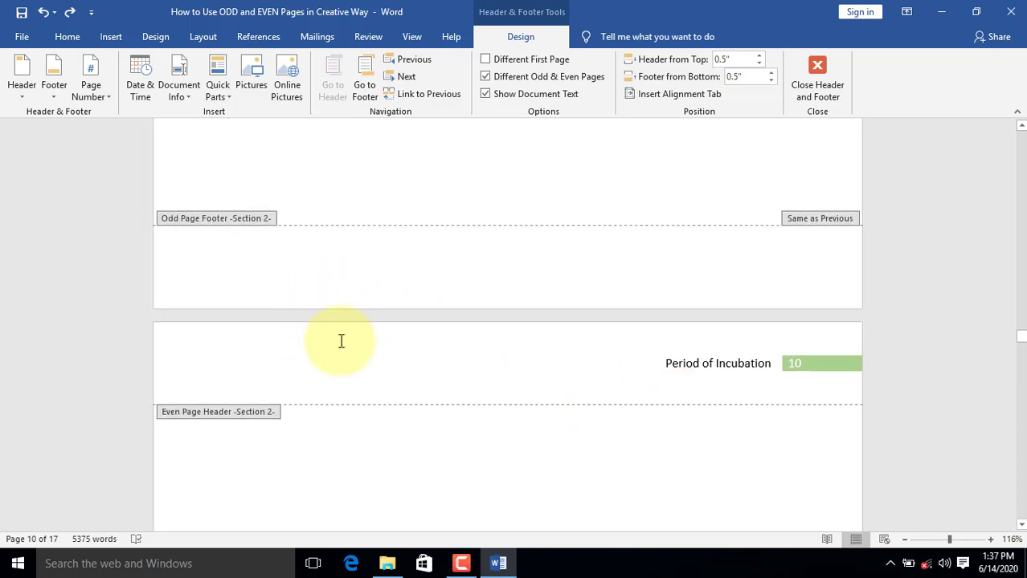
pyautogui.scroll(-1, 339, 344)
pyautogui.scroll(3, 562, 236)
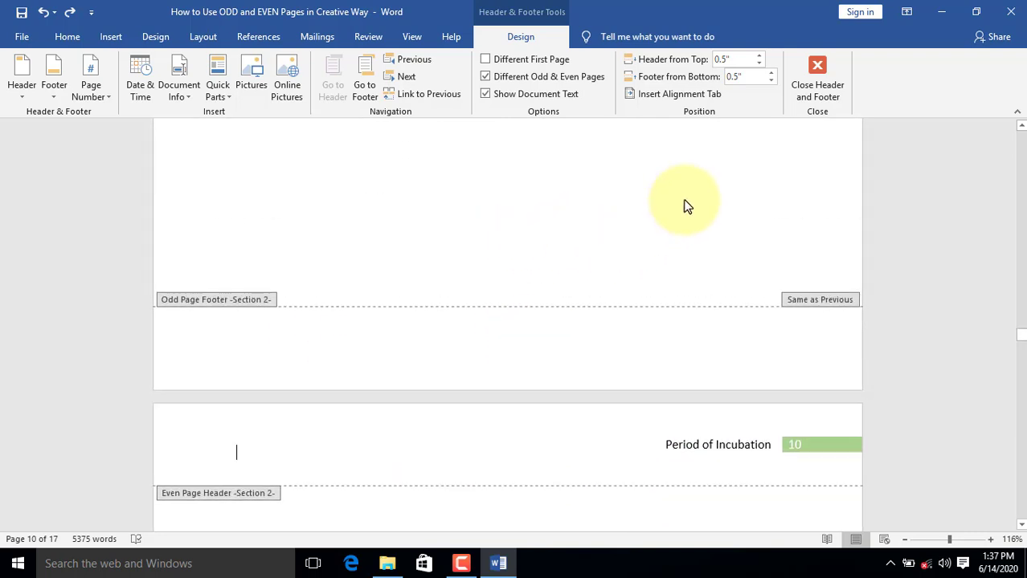
pyautogui.doubleClick(604, 223)
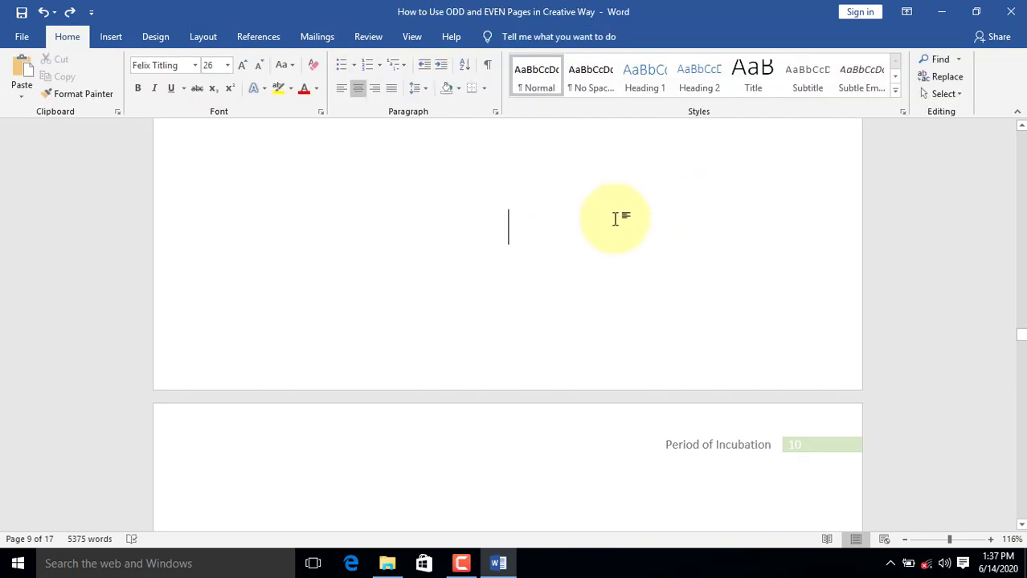
# Insert a Next Page section break after page 9 so Chapter 3 starts a new section.
pyautogui.click(202, 36)
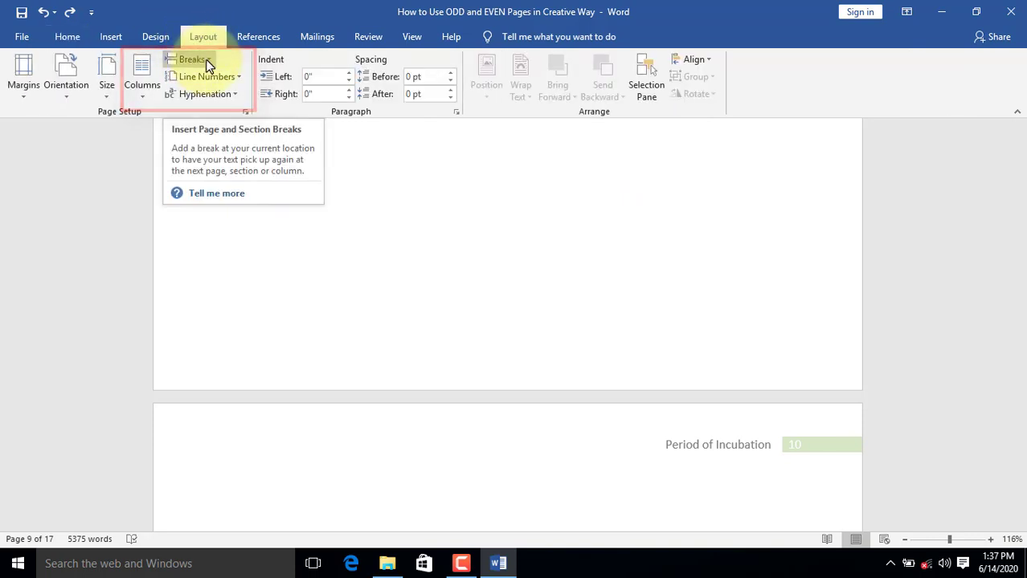
pyautogui.click(203, 60)
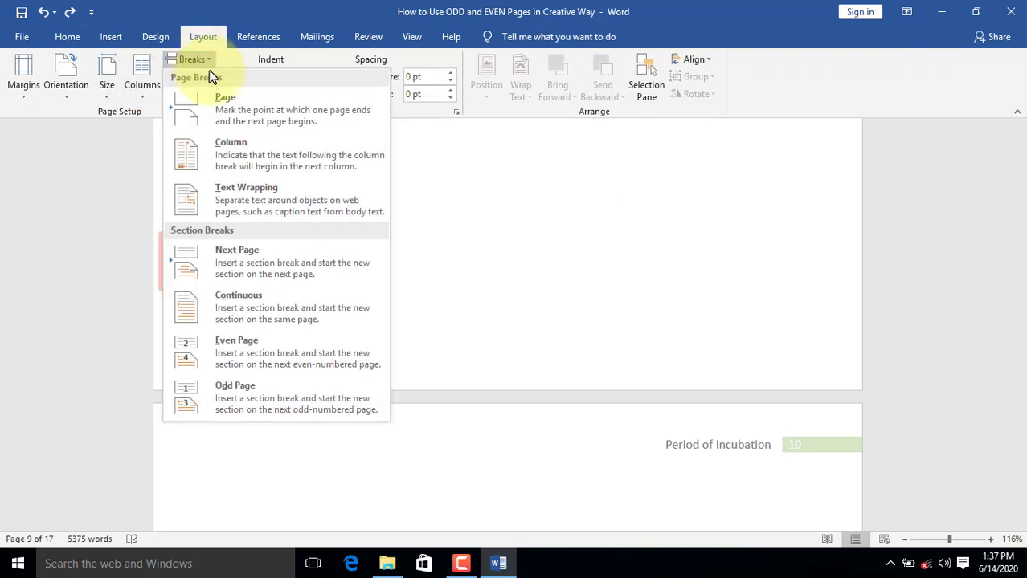
pyautogui.click(261, 262)
pyautogui.scroll(-5, 427, 365)
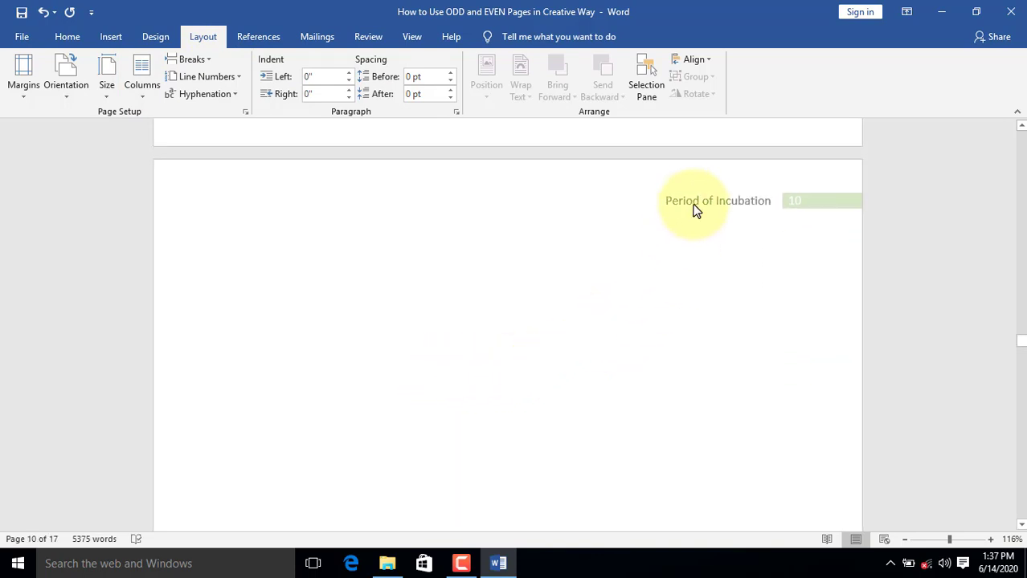
# Unlink the section 3 even-page header and replace 'Incubation' with 'Insight or Inspiration'.
pyautogui.doubleClick(675, 211)
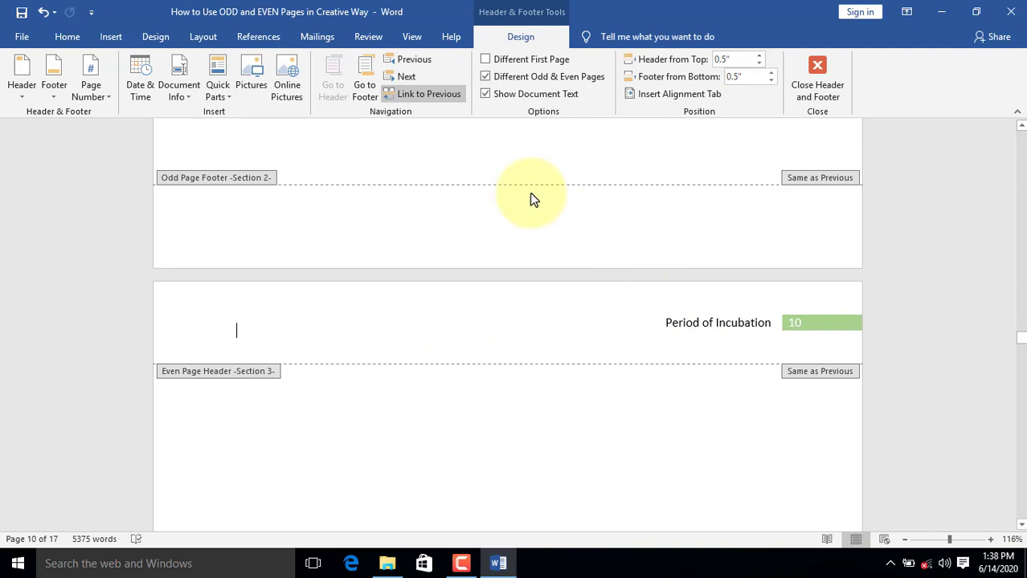
pyautogui.click(432, 99)
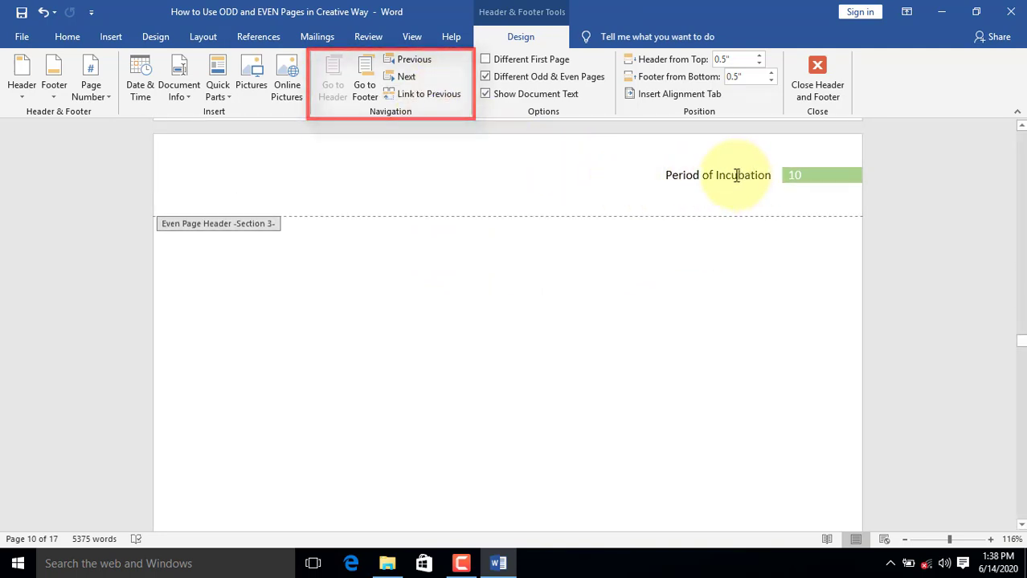
pyautogui.doubleClick(716, 178)
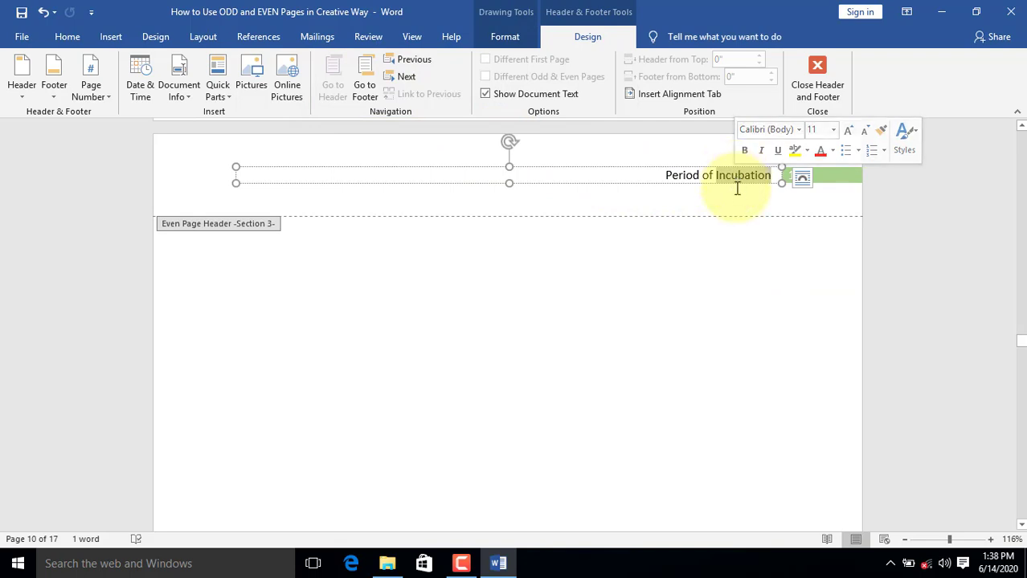
pyautogui.press('BackSpace')
pyautogui.write('Insight or')
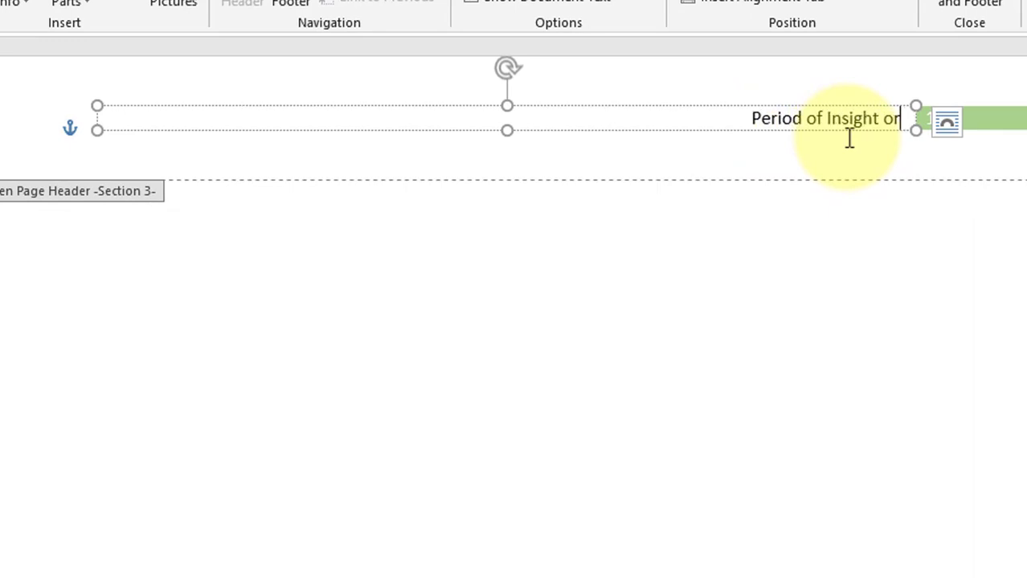
pyautogui.write('I')
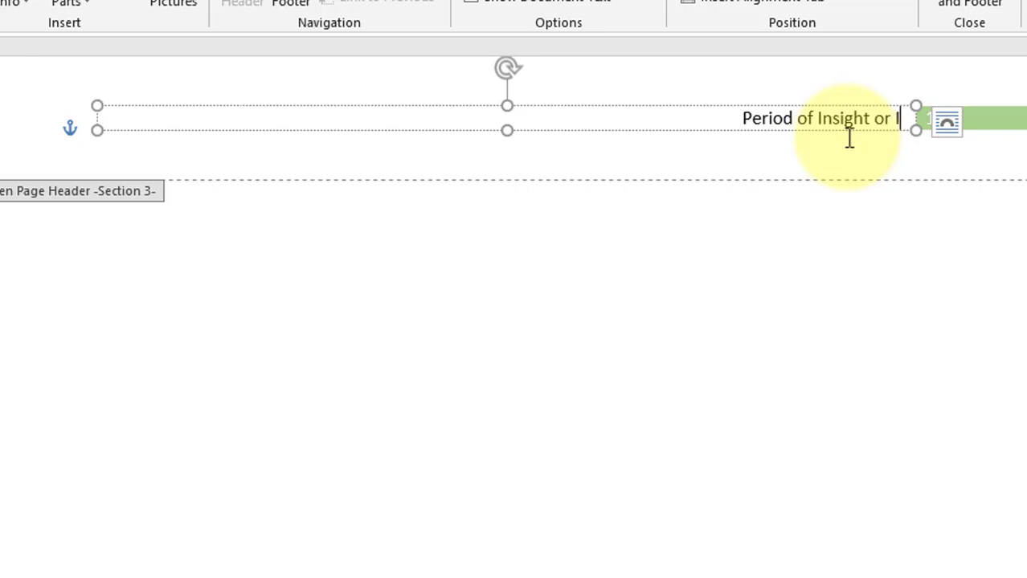
pyautogui.write('nspir')
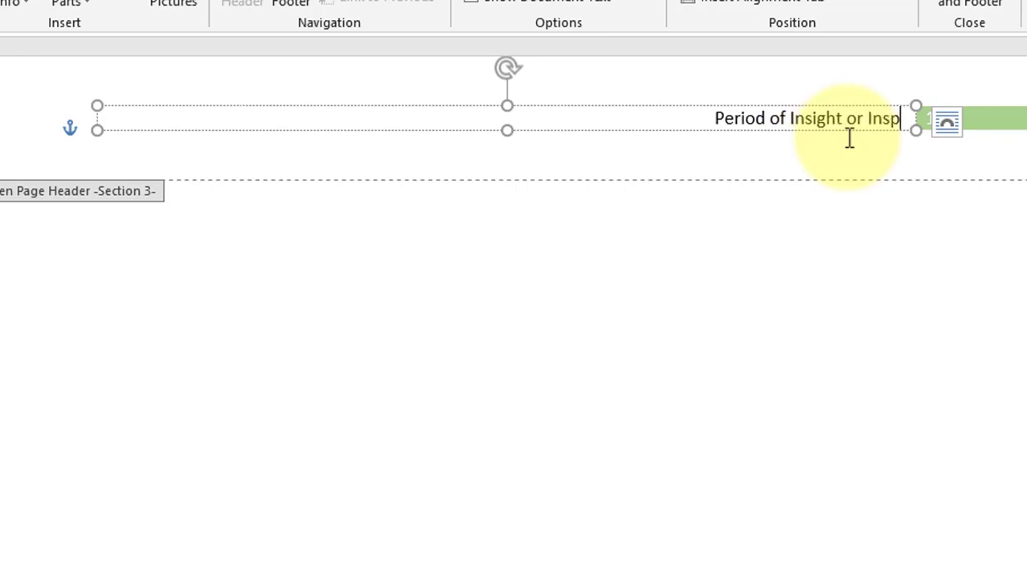
pyautogui.write('ation')
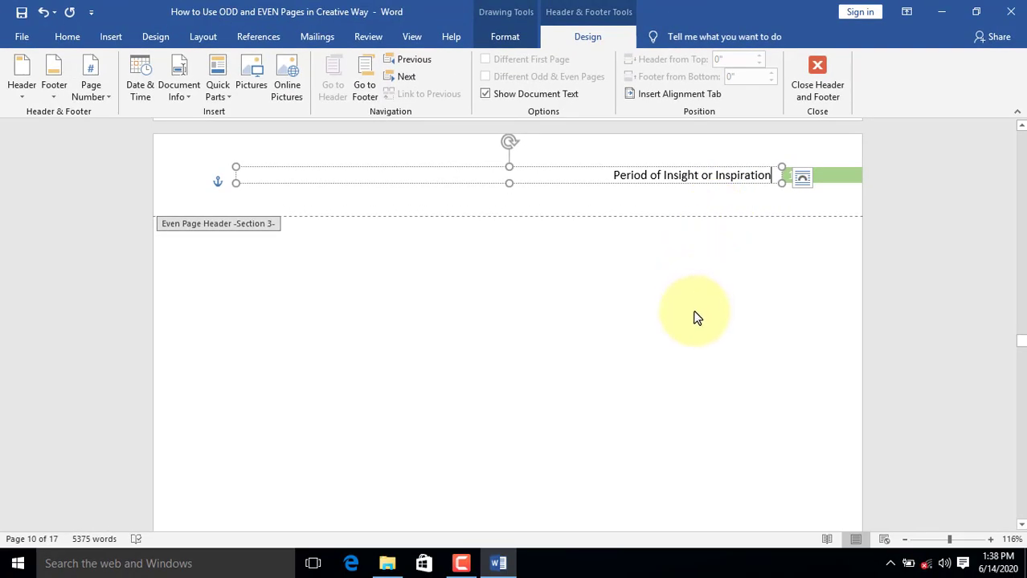
pyautogui.scroll(8, 698, 321)
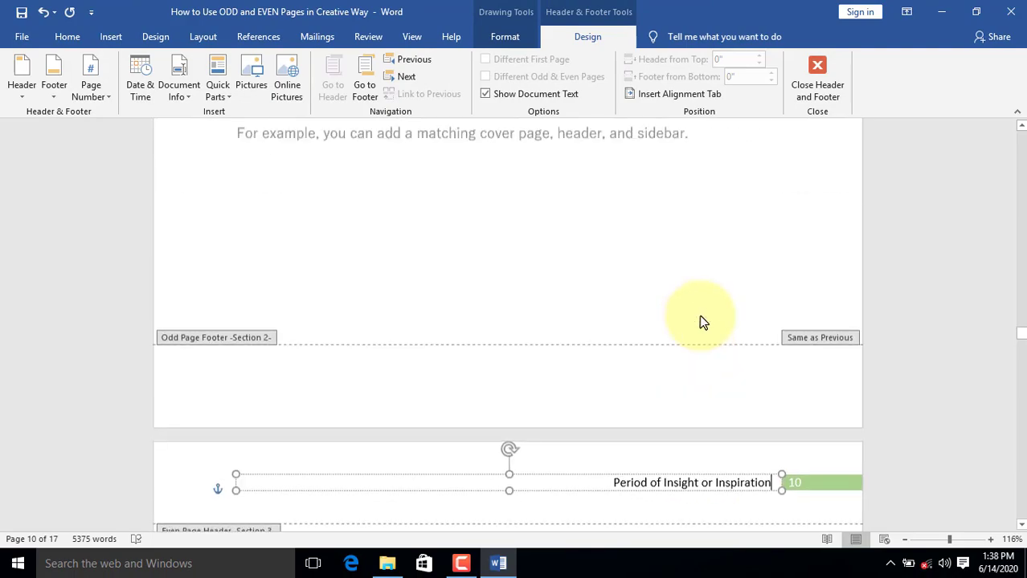
pyautogui.scroll(3, 701, 322)
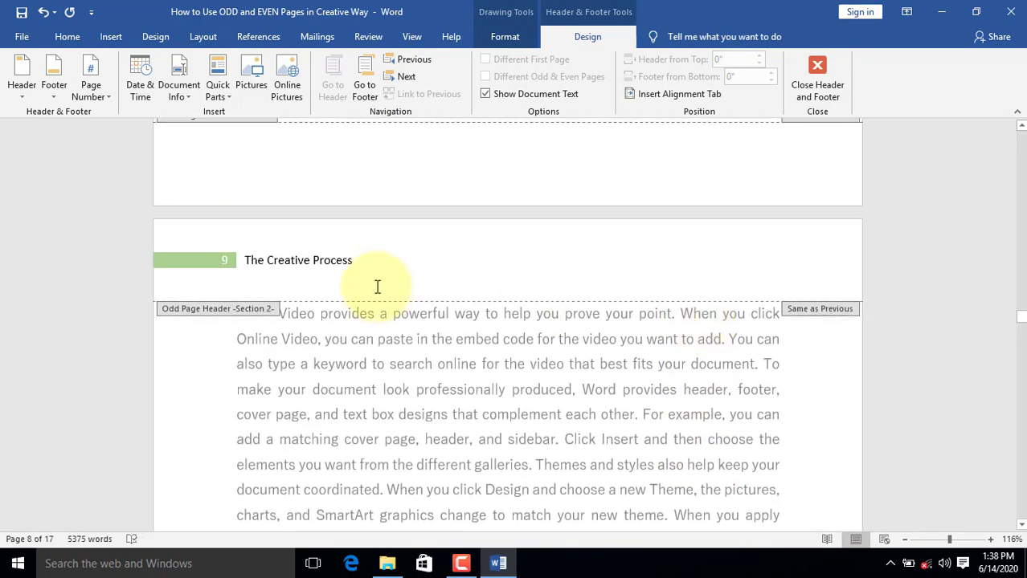
pyautogui.scroll(3, 481, 280)
pyautogui.scroll(8, 484, 285)
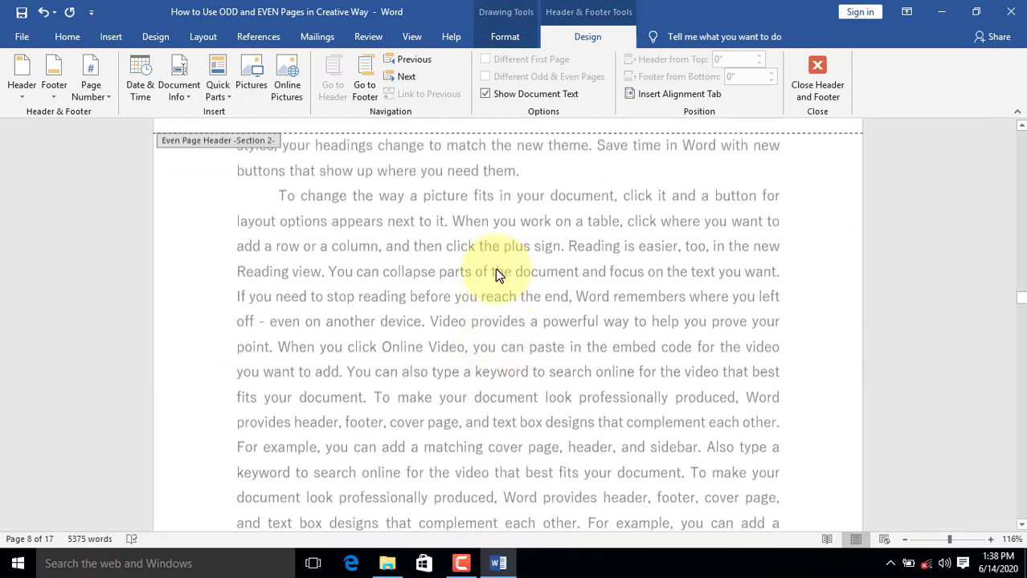
pyautogui.scroll(10, 738, 305)
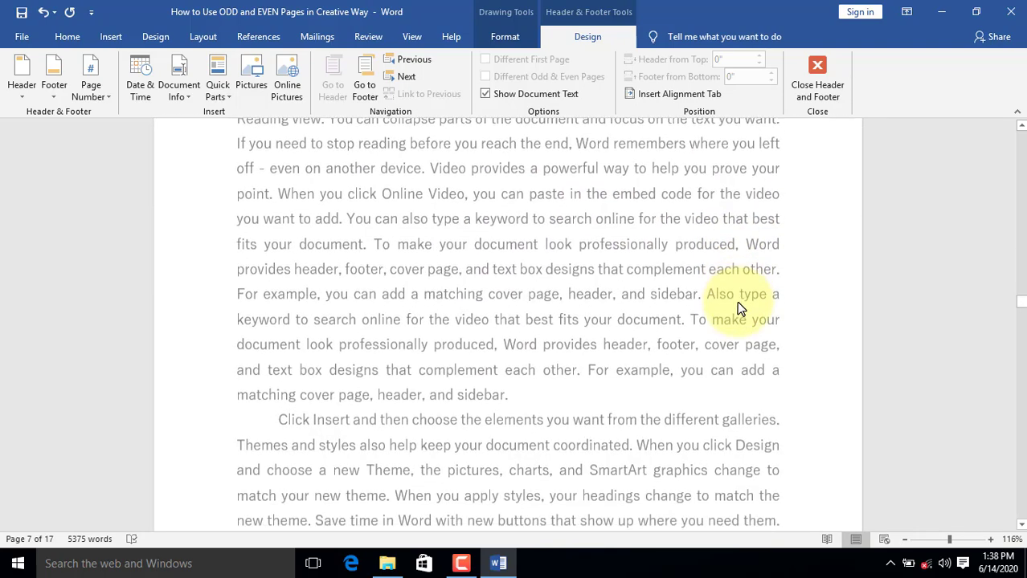
pyautogui.scroll(-15, 740, 315)
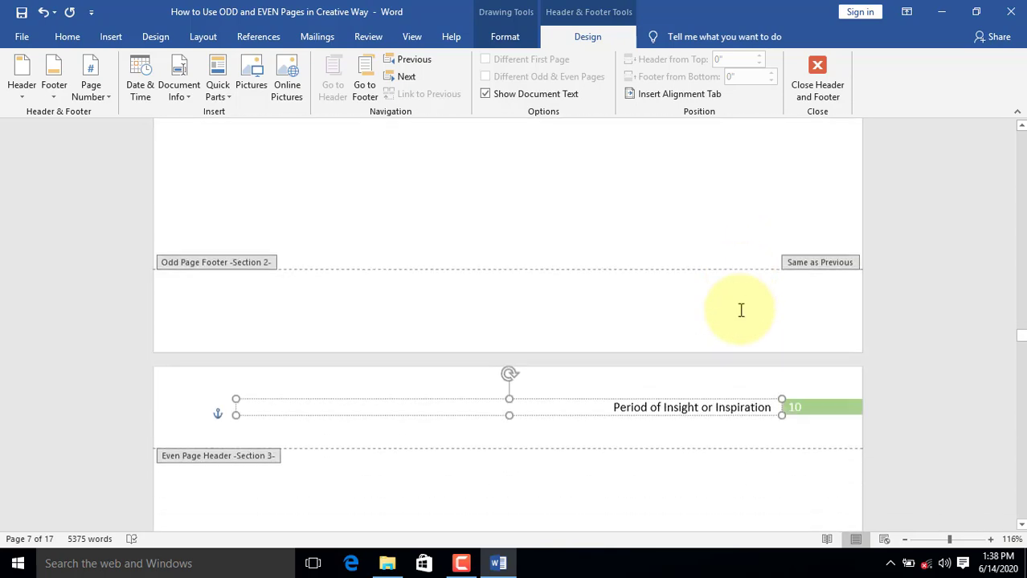
pyautogui.scroll(-5, 662, 358)
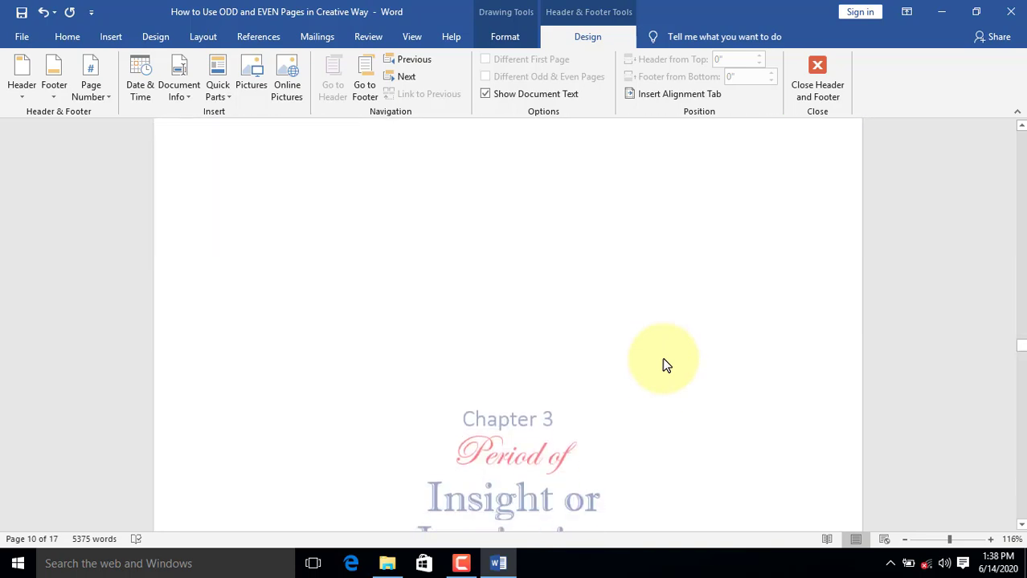
pyautogui.scroll(-10, 577, 435)
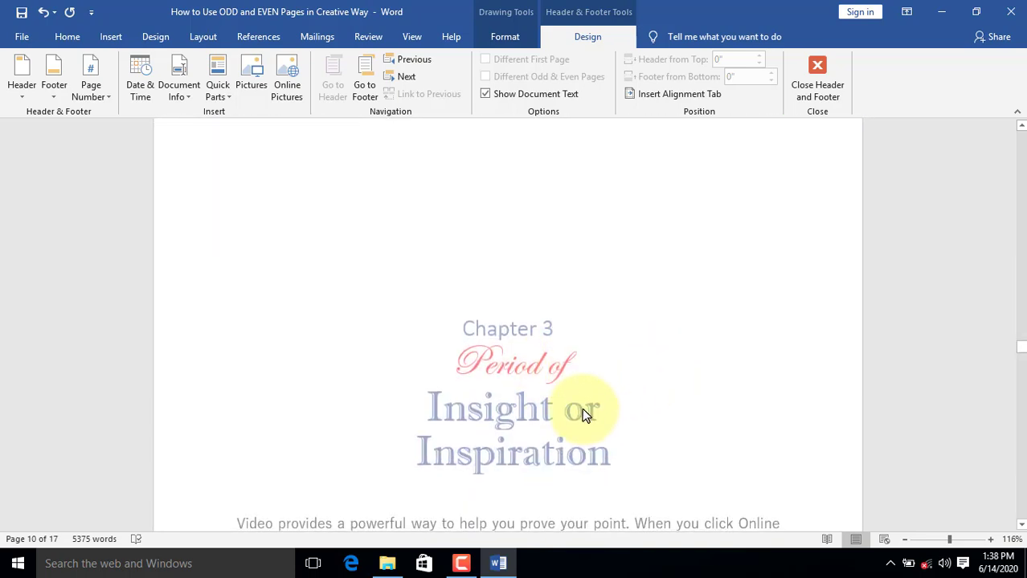
pyautogui.scroll(5, 589, 377)
pyautogui.scroll(8, 590, 379)
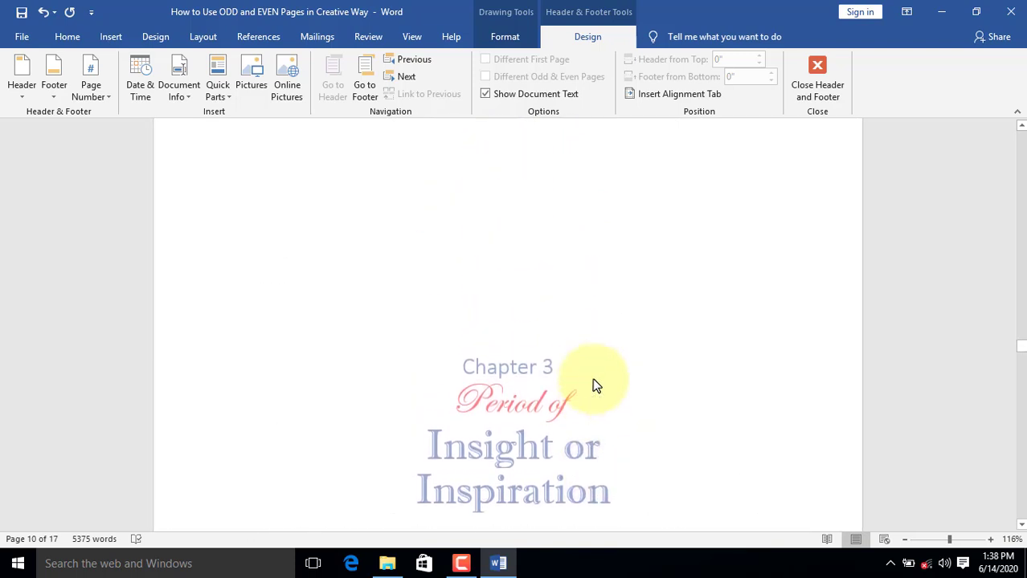
pyautogui.scroll(-3, 595, 386)
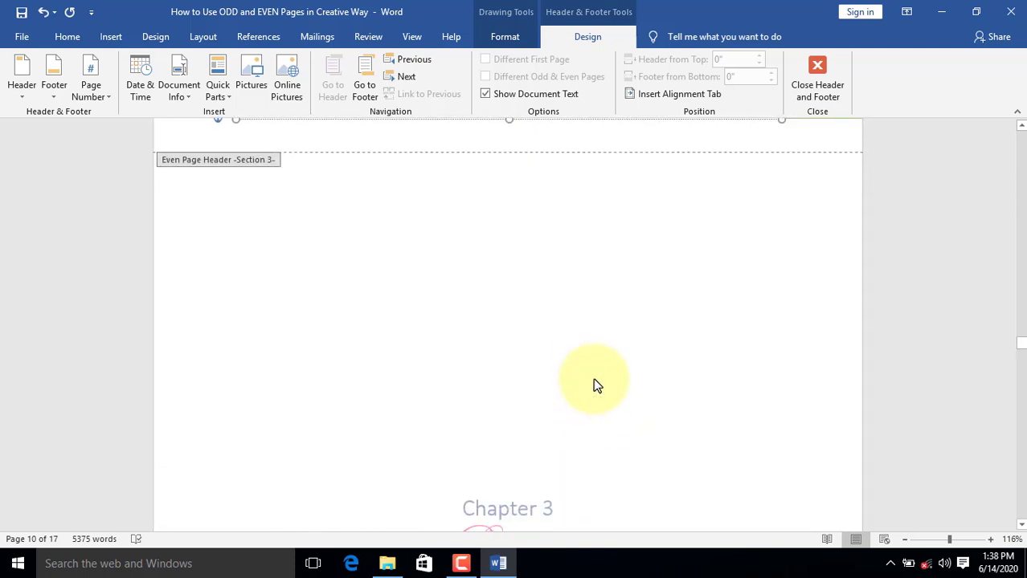
# Exit header editing, remove the blank line above the Chapter 3 title, and scroll down to page 14.
pyautogui.doubleClick(512, 418)
pyautogui.hotkey('ctrl', 'z')
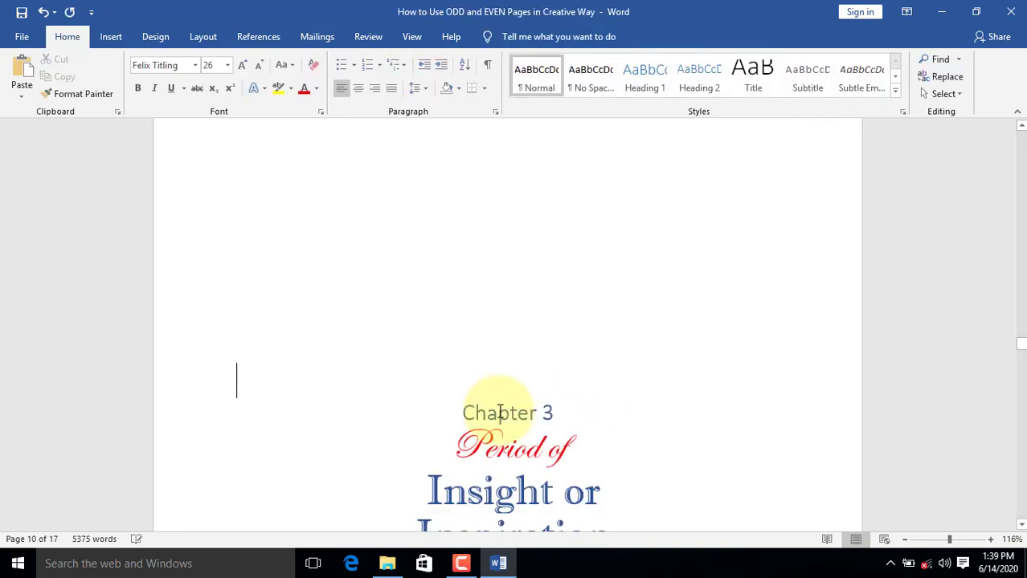
pyautogui.scroll(-6, 586, 378)
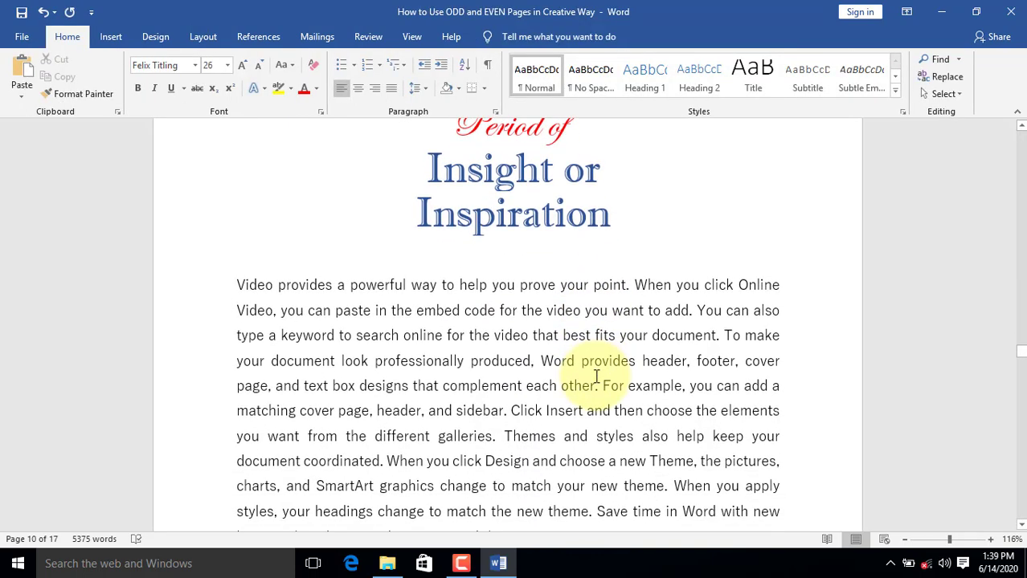
pyautogui.scroll(-5, 598, 377)
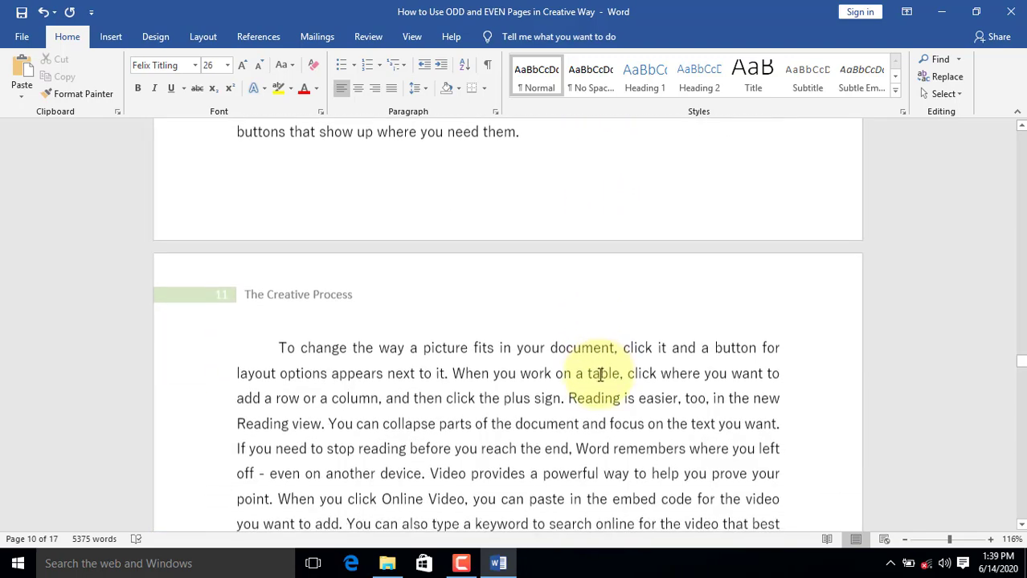
pyautogui.scroll(-7, 600, 380)
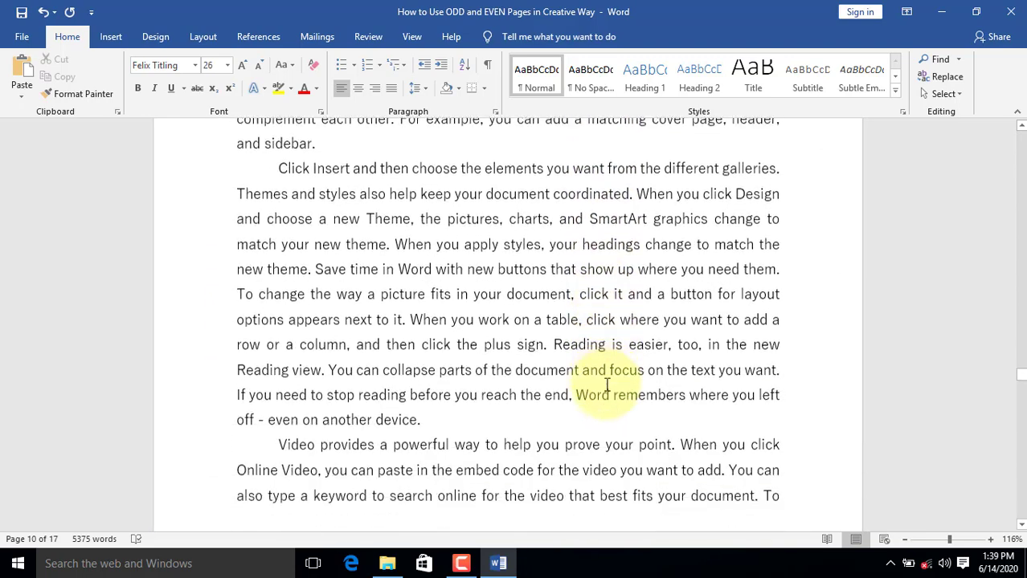
pyautogui.scroll(-5, 605, 381)
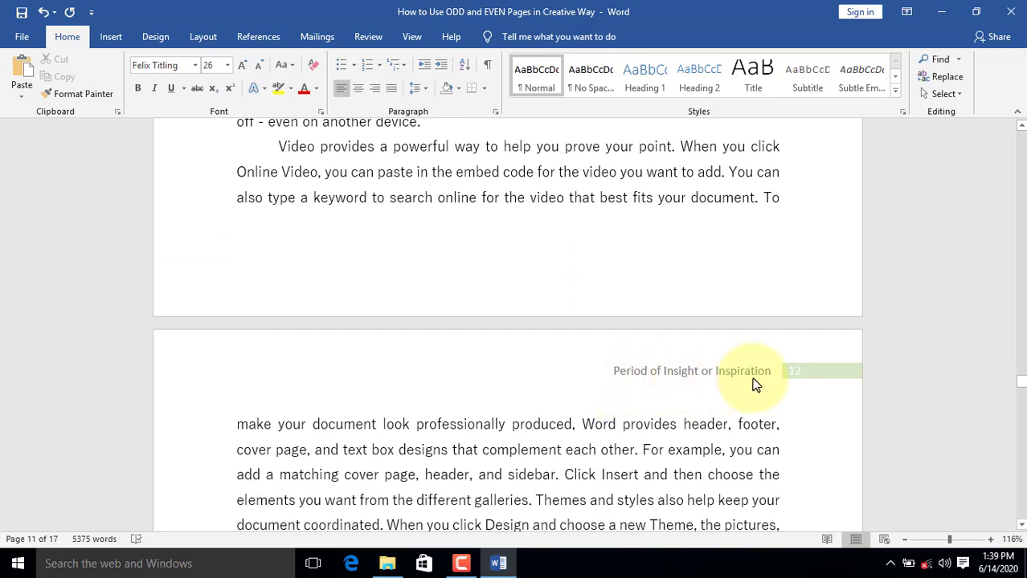
pyautogui.scroll(-3, 756, 384)
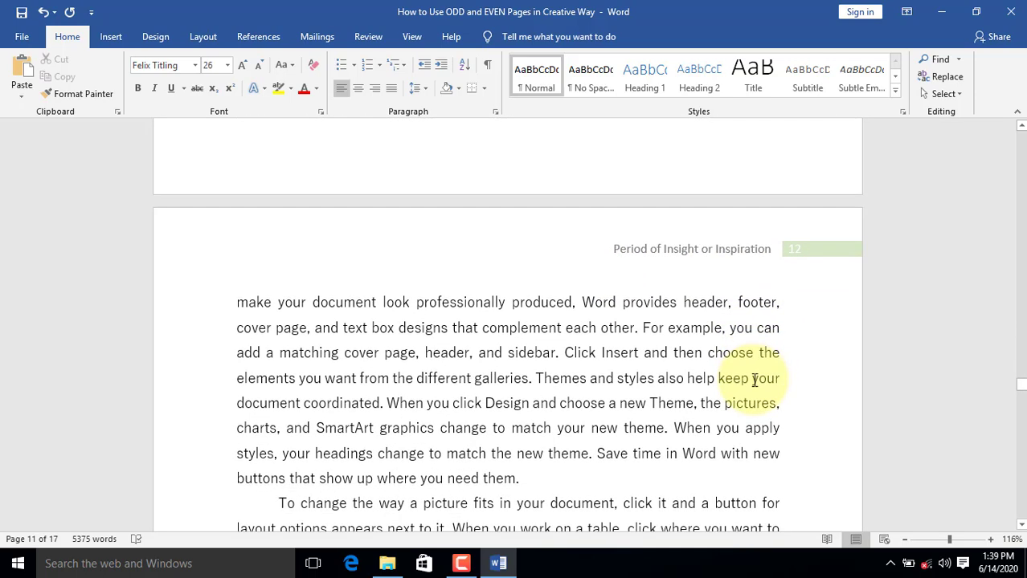
pyautogui.scroll(-5, 755, 381)
pyautogui.scroll(-6, 755, 381)
pyautogui.scroll(-8, 755, 381)
pyautogui.scroll(-9, 755, 380)
pyautogui.scroll(-18, 755, 381)
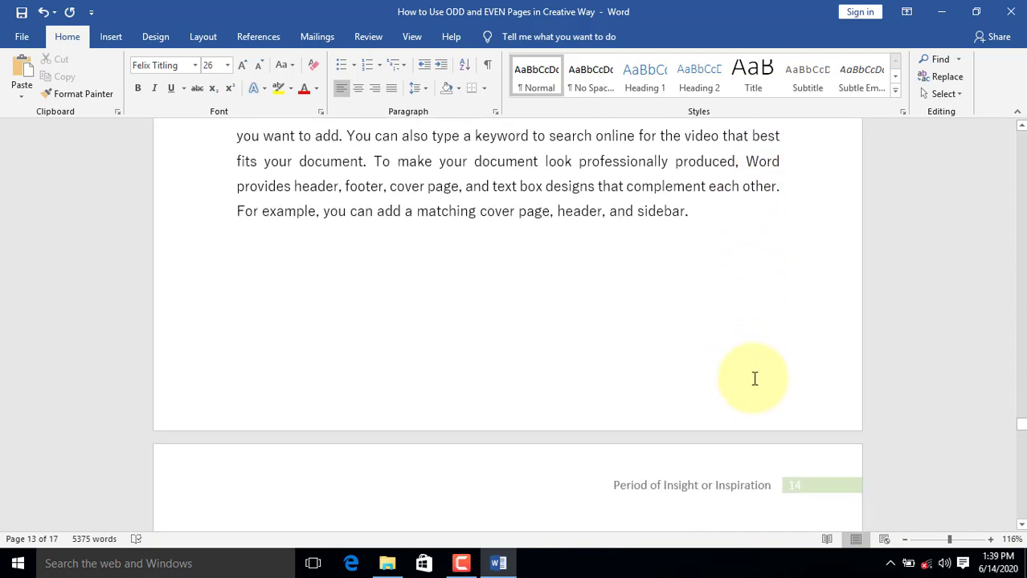
pyautogui.scroll(-8, 755, 378)
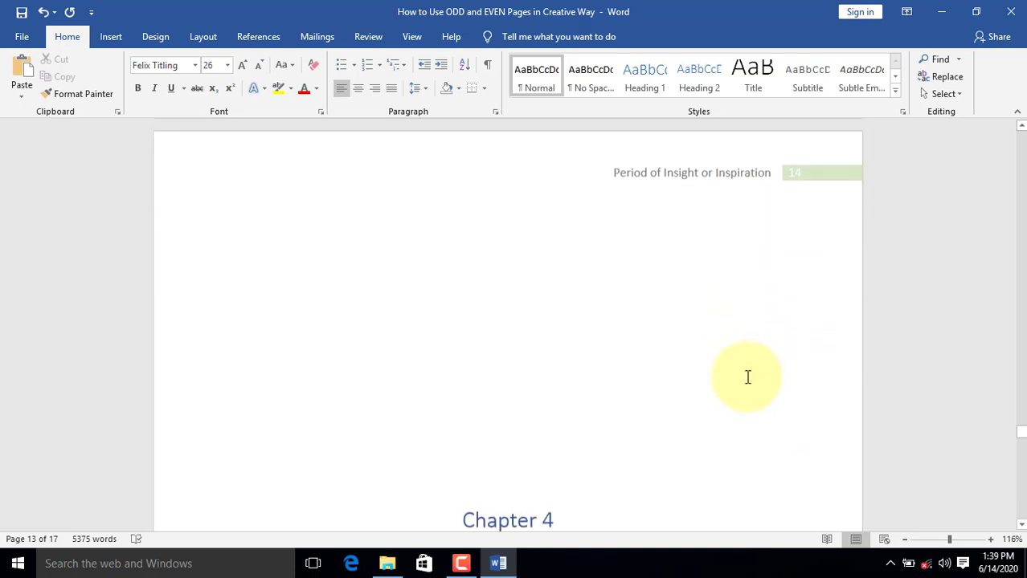
pyautogui.scroll(-5, 748, 377)
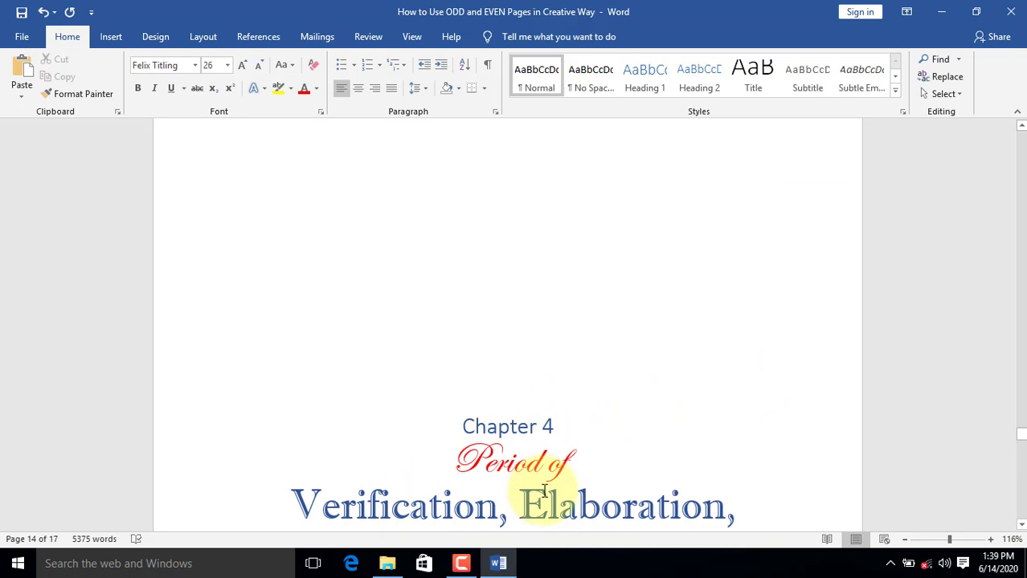
pyautogui.scroll(-2, 544, 492)
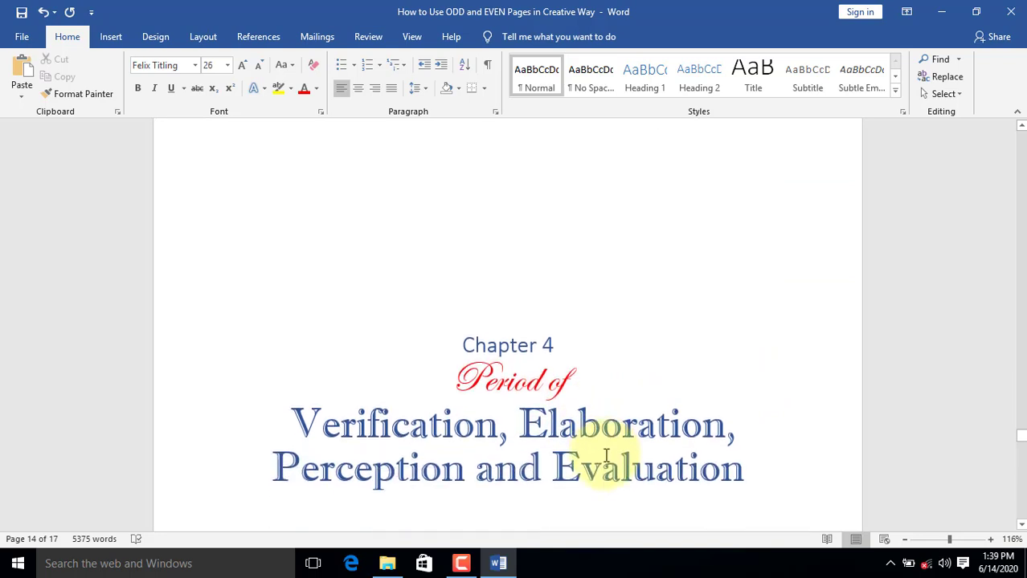
pyautogui.scroll(4, 653, 474)
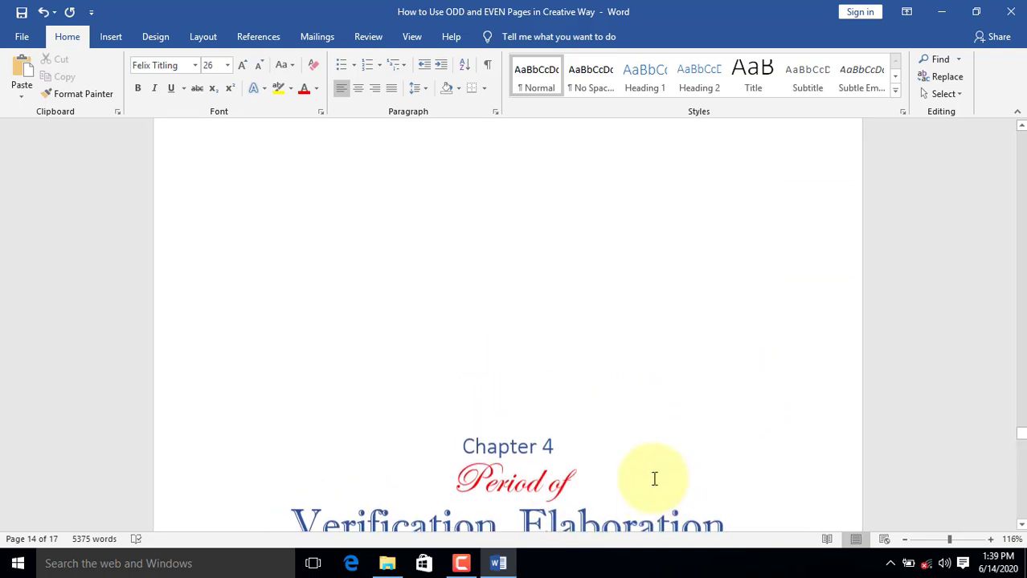
pyautogui.scroll(8, 679, 395)
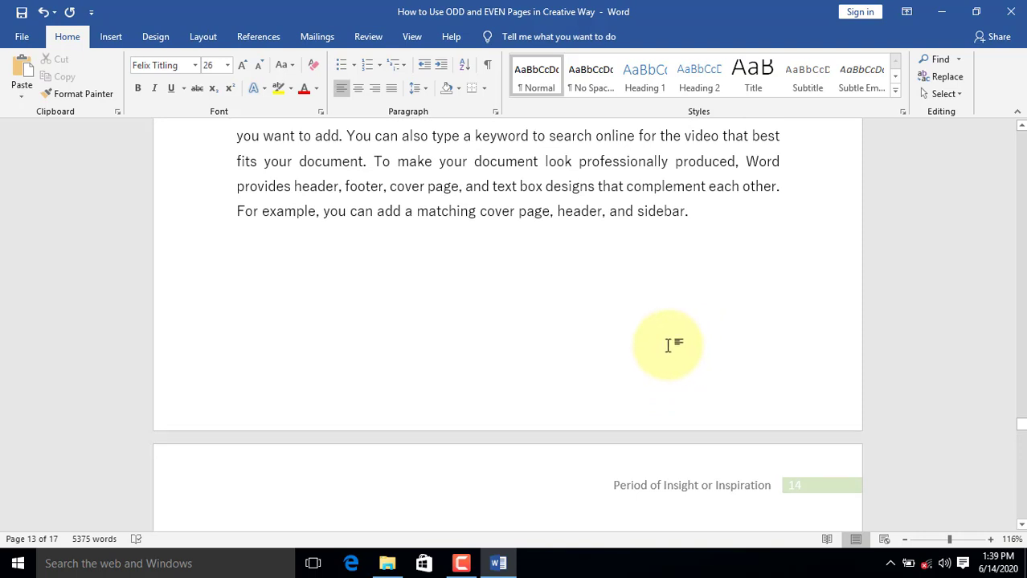
# Insert a Next Page section break after page 13 so Chapter 4 starts a new section.
pyautogui.click(202, 39)
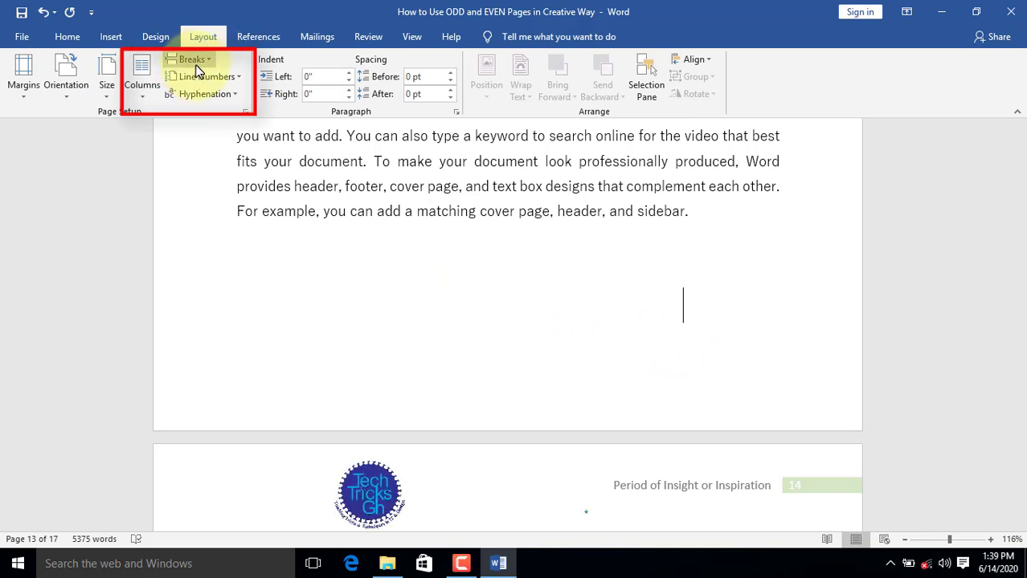
pyautogui.click(205, 58)
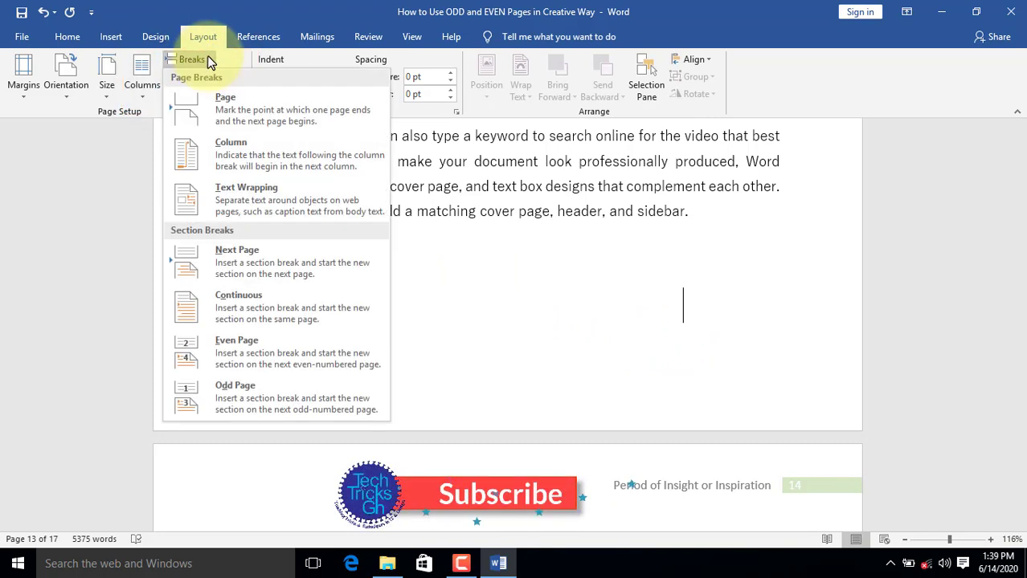
pyautogui.click(258, 258)
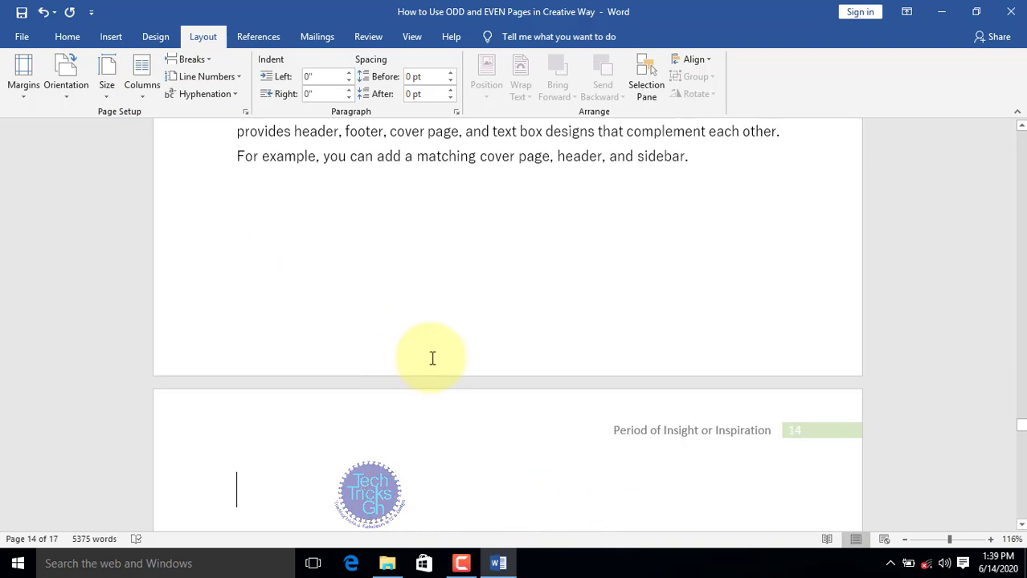
pyautogui.scroll(-1, 432, 364)
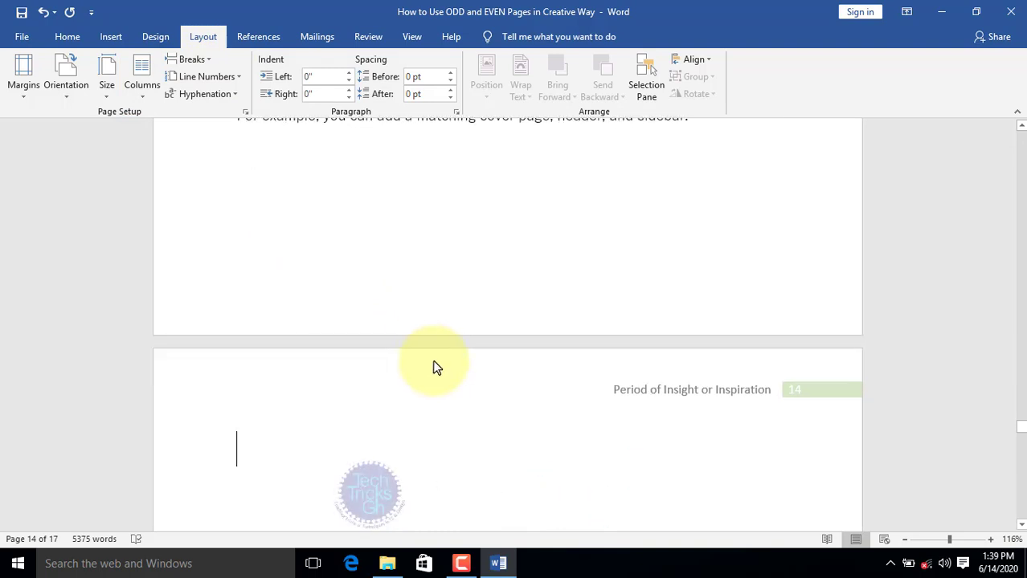
# Unlink the page 14 Section 4 even-page header from Section 3's header.
pyautogui.doubleClick(531, 384)
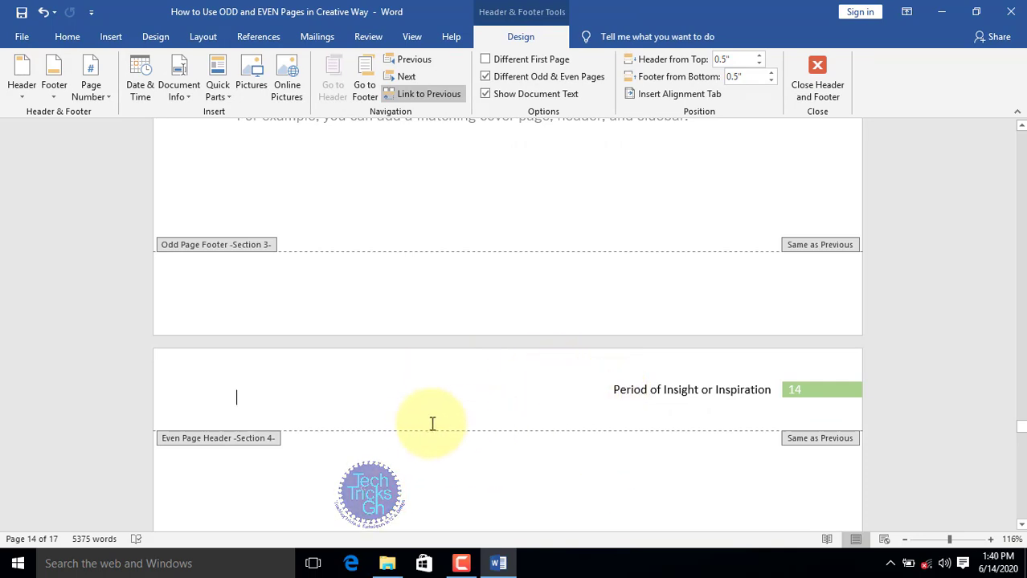
pyautogui.click(287, 392)
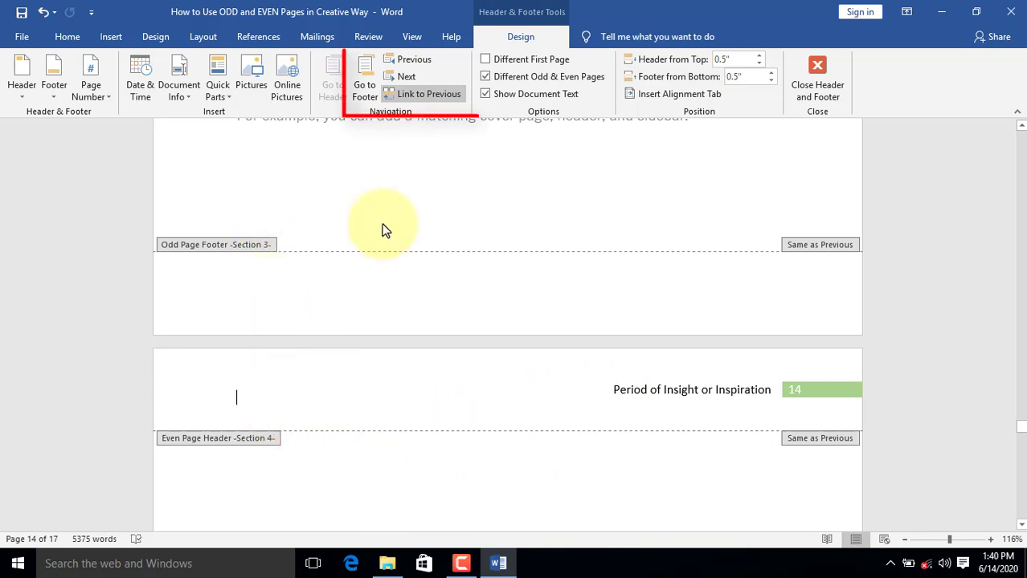
pyautogui.click(423, 95)
pyautogui.scroll(-3, 424, 142)
pyautogui.scroll(2, 594, 197)
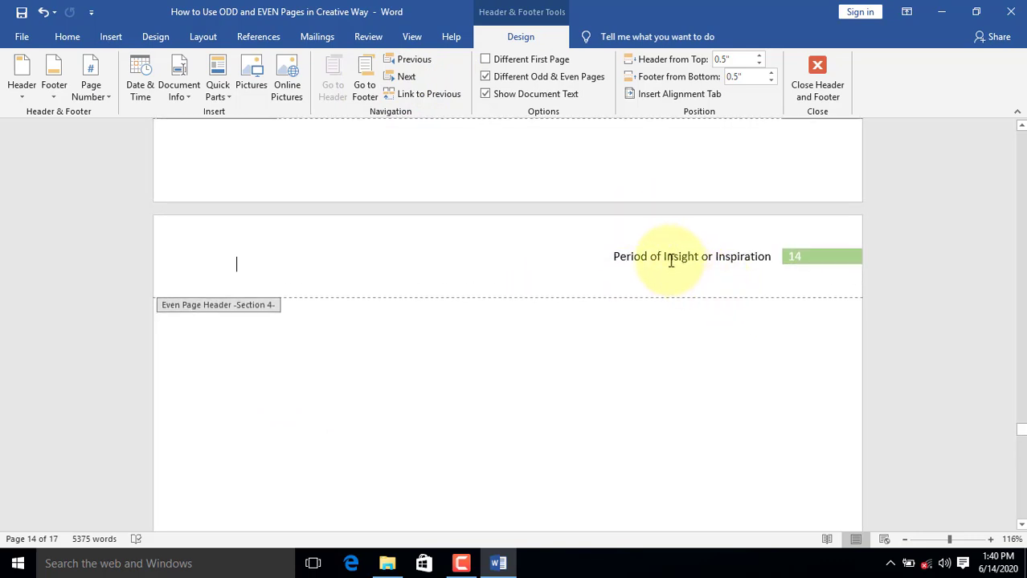
pyautogui.scroll(-6, 675, 316)
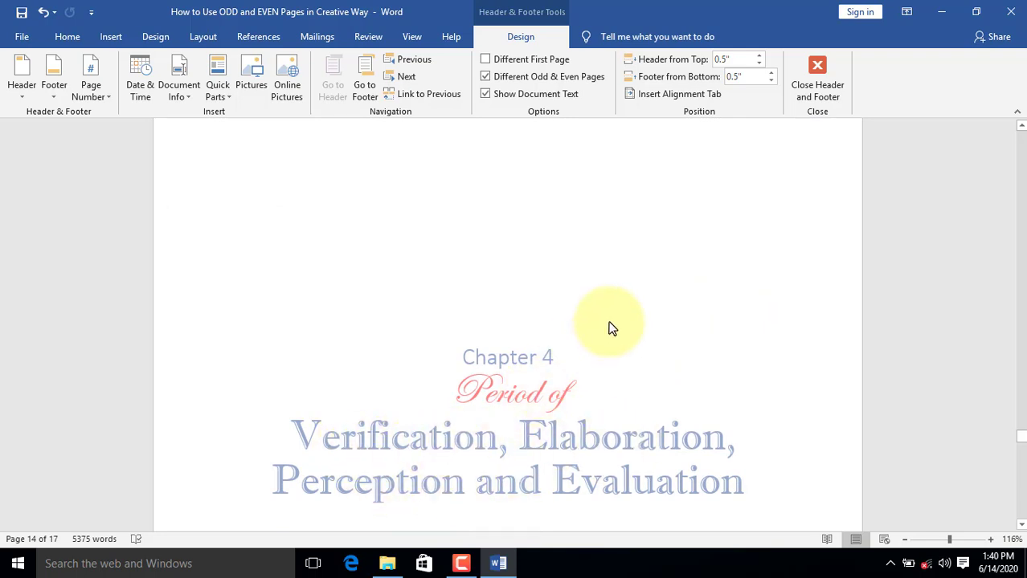
pyautogui.scroll(3, 617, 323)
pyautogui.scroll(4, 619, 325)
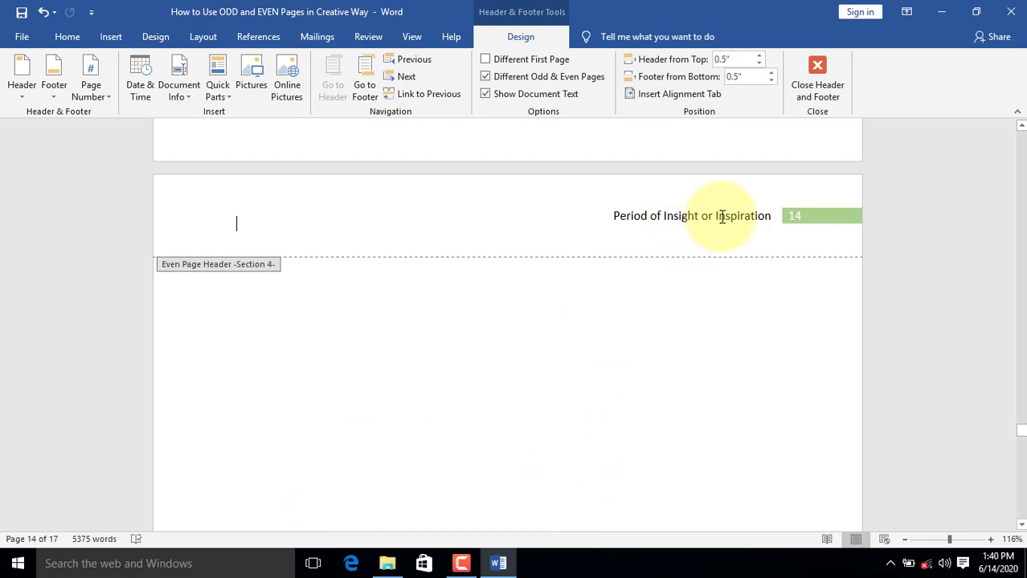
# Replace 'Insight or Inspiration' in the page 14 header with 'Verification, Elaboration, Perception and Evaluation'.
pyautogui.moveTo(666, 217); pyautogui.dragTo(759, 234)
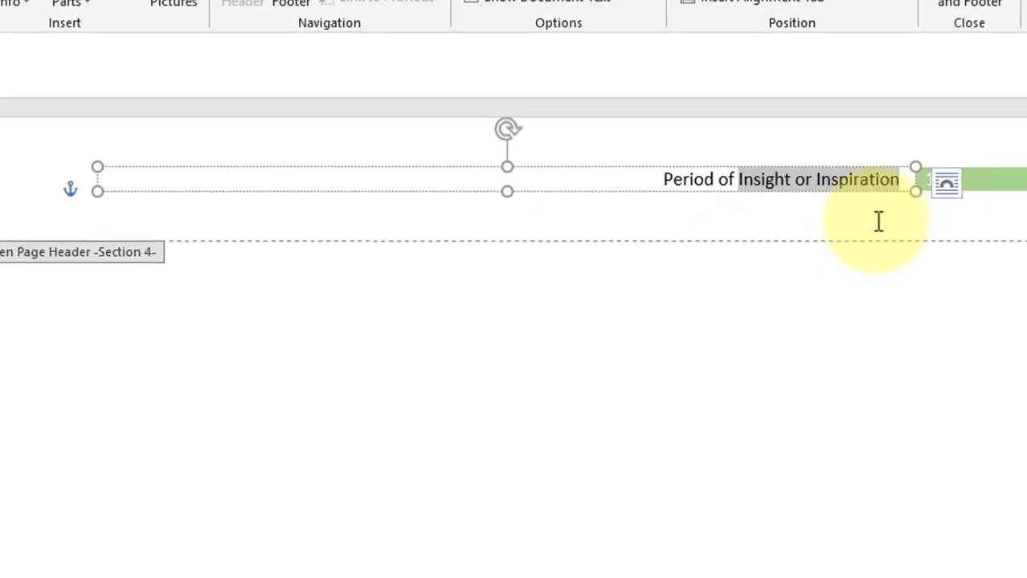
pyautogui.write('Verific')
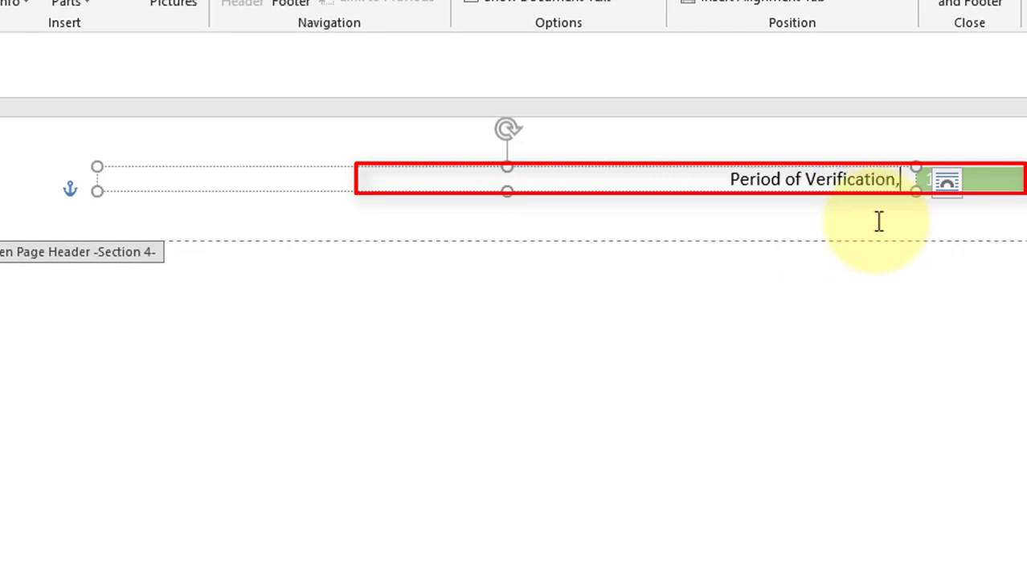
pyautogui.write('ation, E')
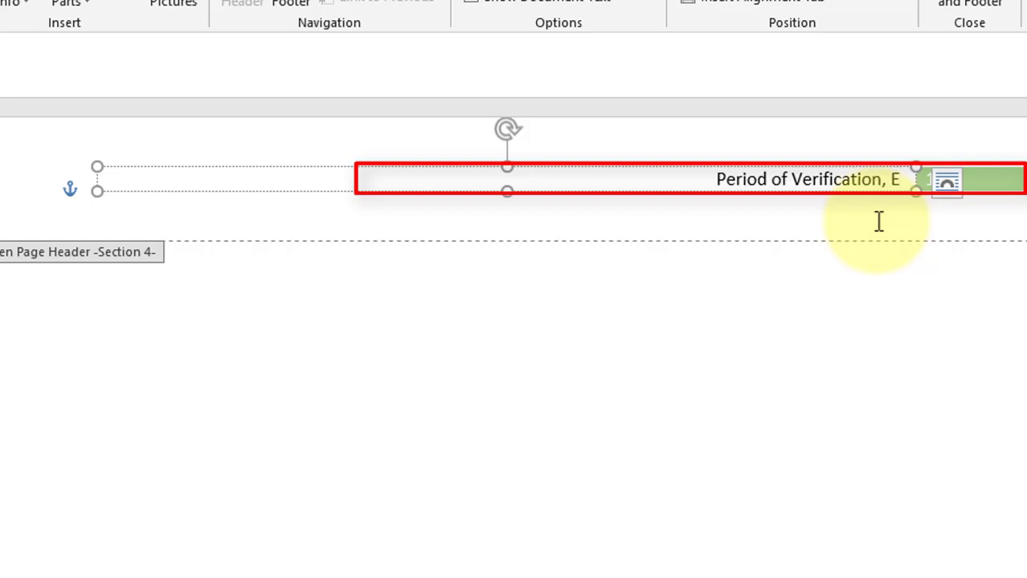
pyautogui.write('laboration')
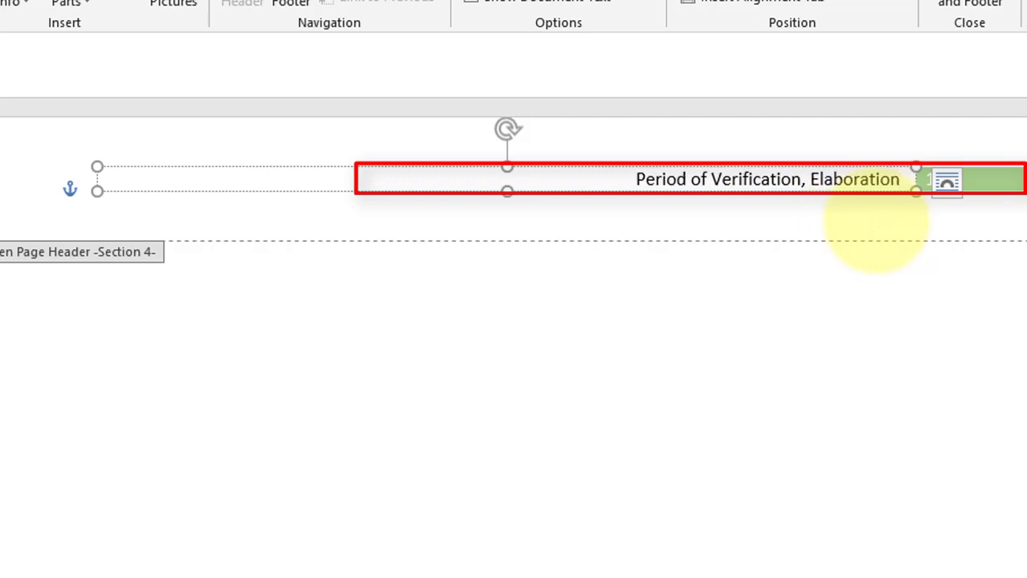
pyautogui.write(',')
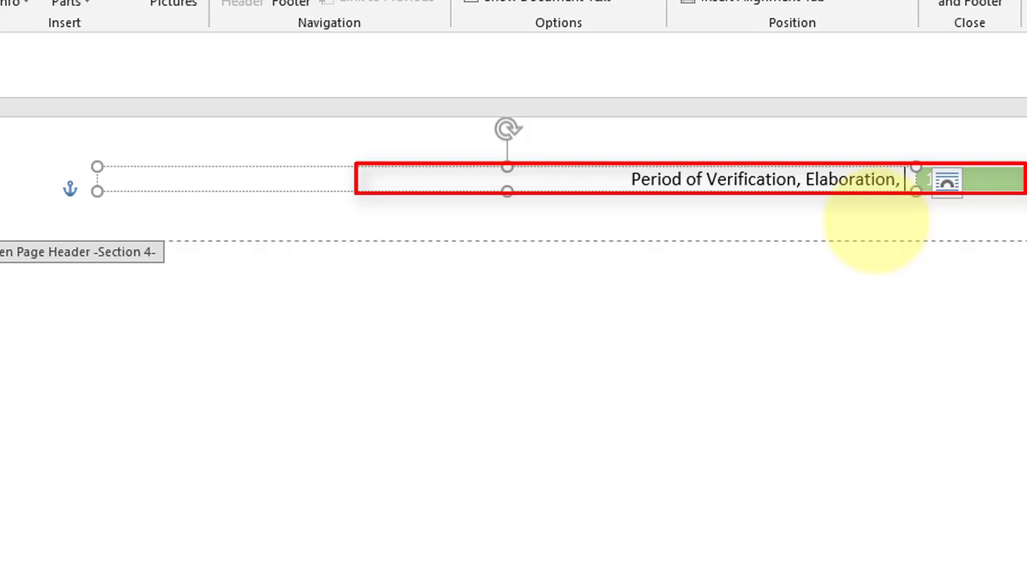
pyautogui.write(' Perception')
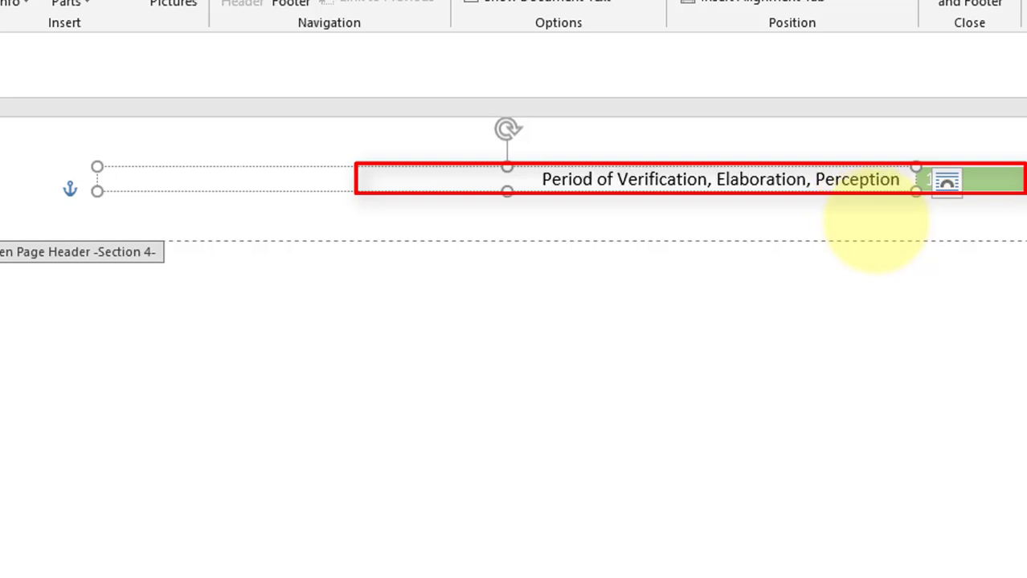
pyautogui.write(' and')
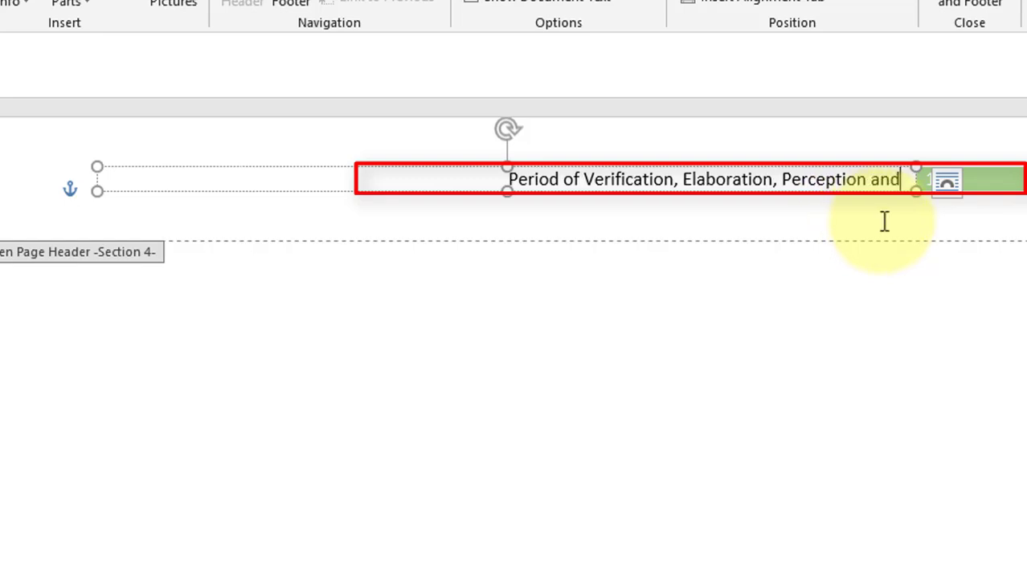
pyautogui.write(' E')
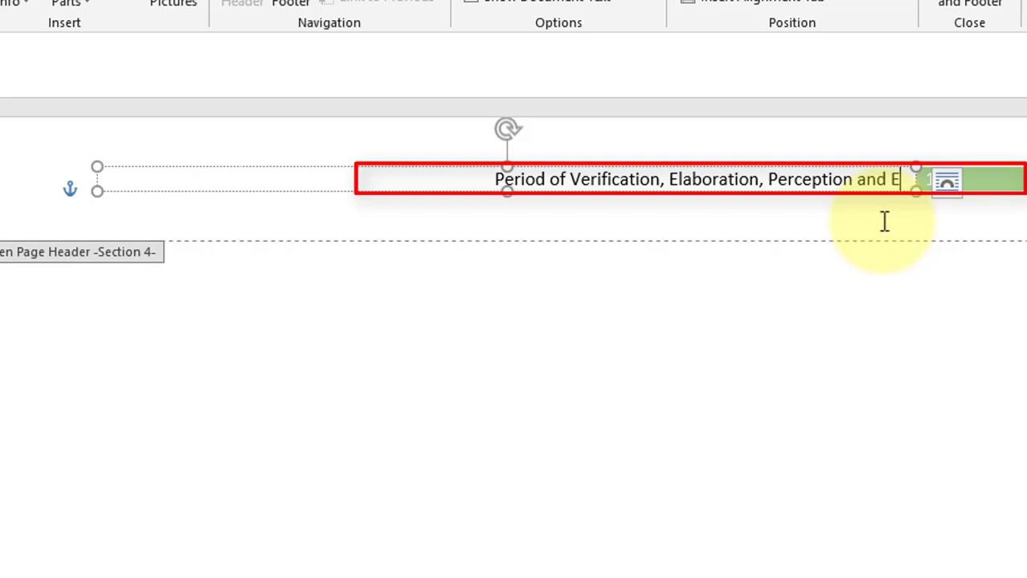
pyautogui.write('valuation')
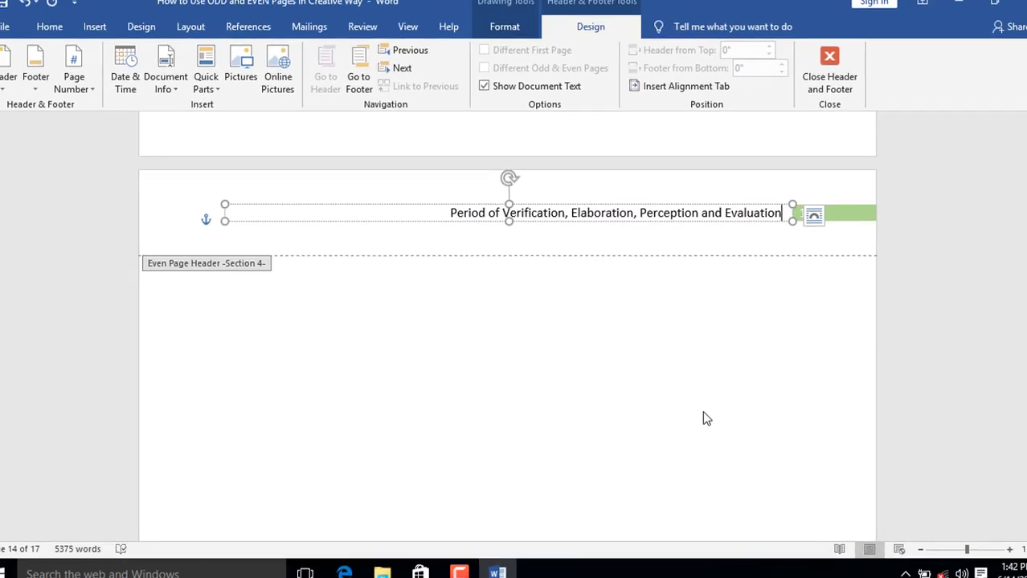
# Check pages 11–17 for Chapter 4 even headers and 'The Creative Process' odd headers, then return to page 14.
pyautogui.scroll(2, 699, 415)
pyautogui.scroll(1, 696, 413)
pyautogui.scroll(-5, 689, 406)
pyautogui.scroll(-1, 688, 389)
pyautogui.scroll(20, 730, 351)
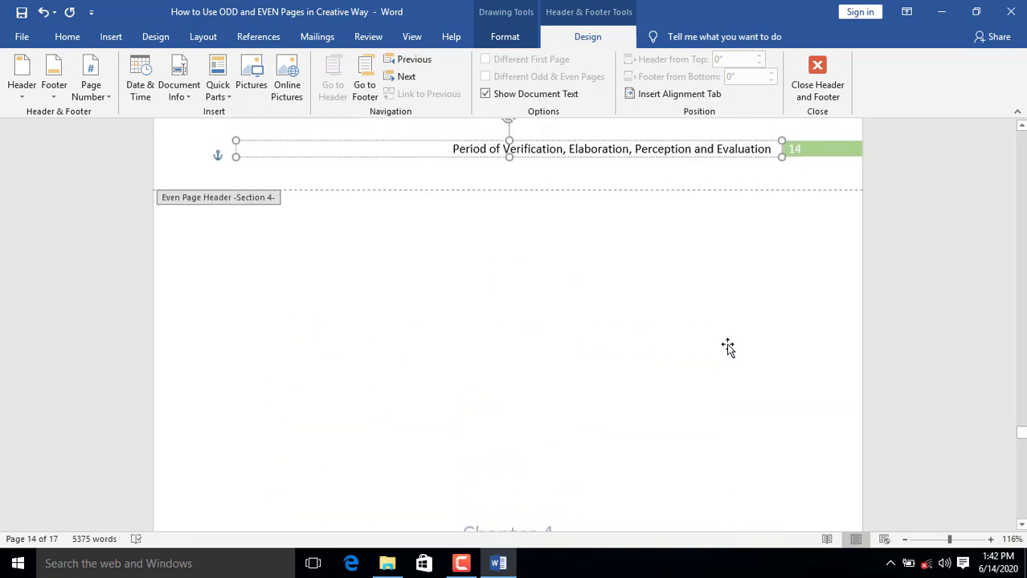
pyautogui.scroll(20, 730, 350)
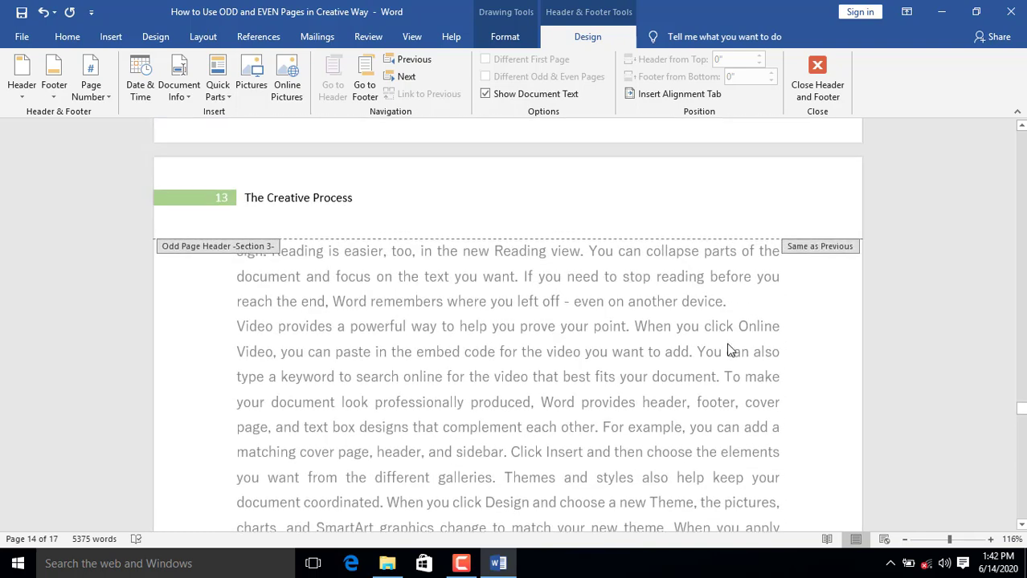
pyautogui.scroll(15, 730, 349)
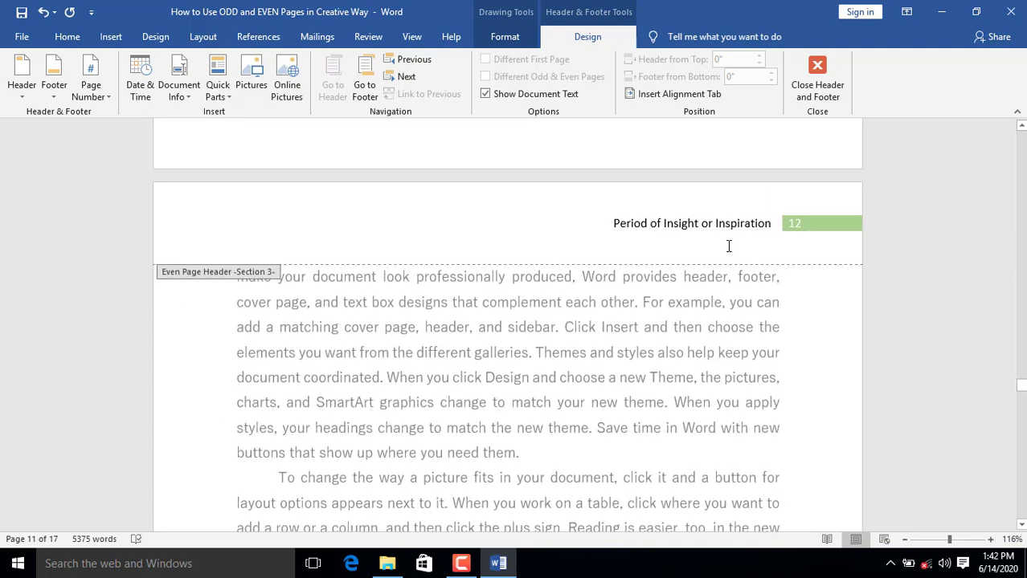
pyautogui.scroll(-20, 738, 321)
pyautogui.scroll(-15, 738, 325)
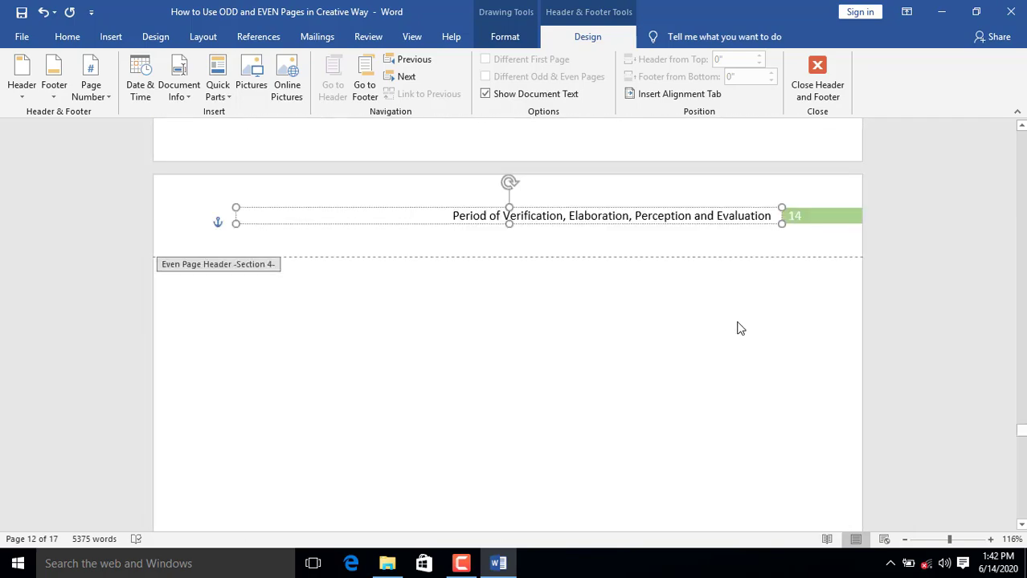
pyautogui.scroll(-15, 741, 330)
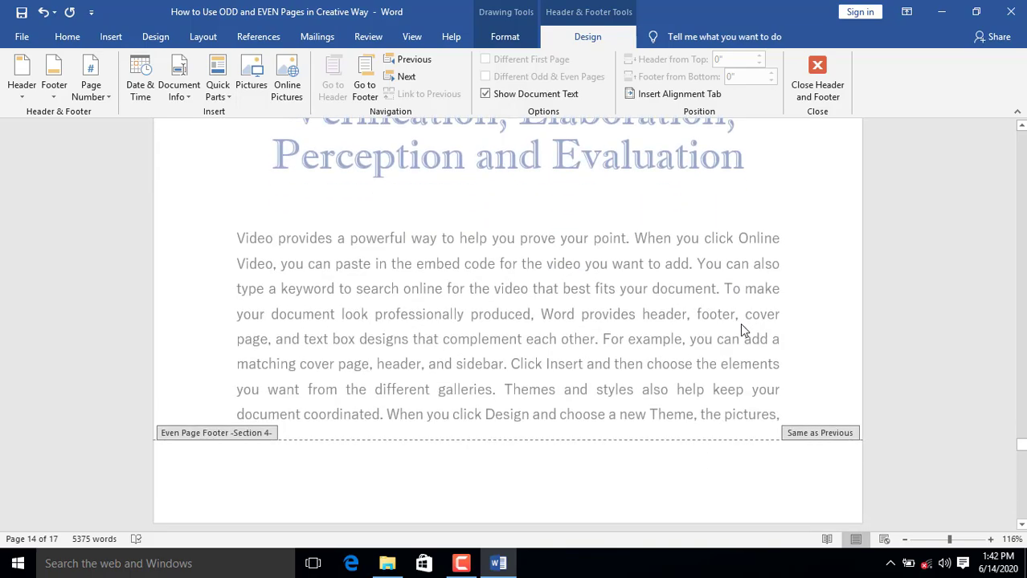
pyautogui.scroll(-5, 741, 324)
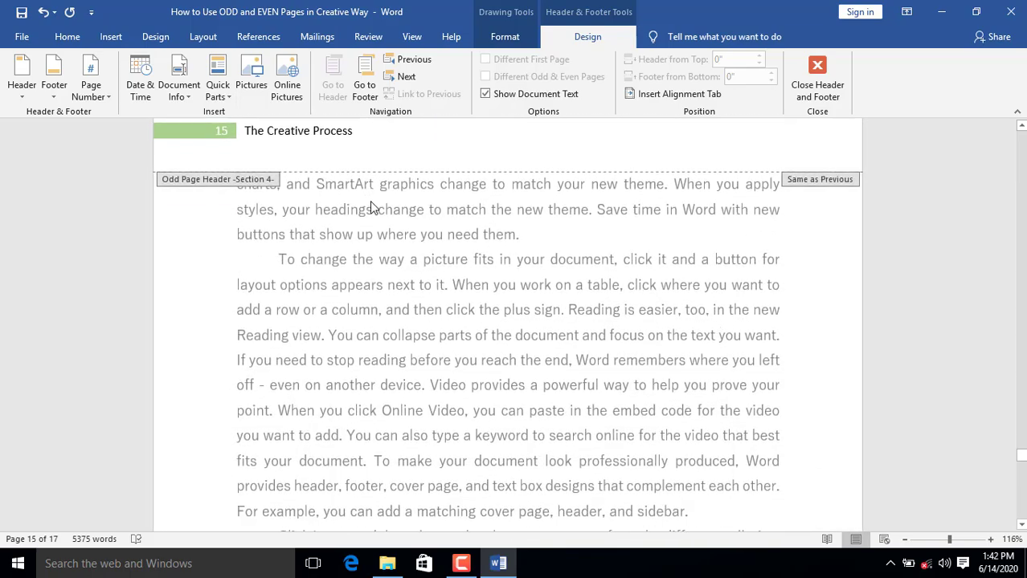
pyautogui.scroll(-15, 551, 316)
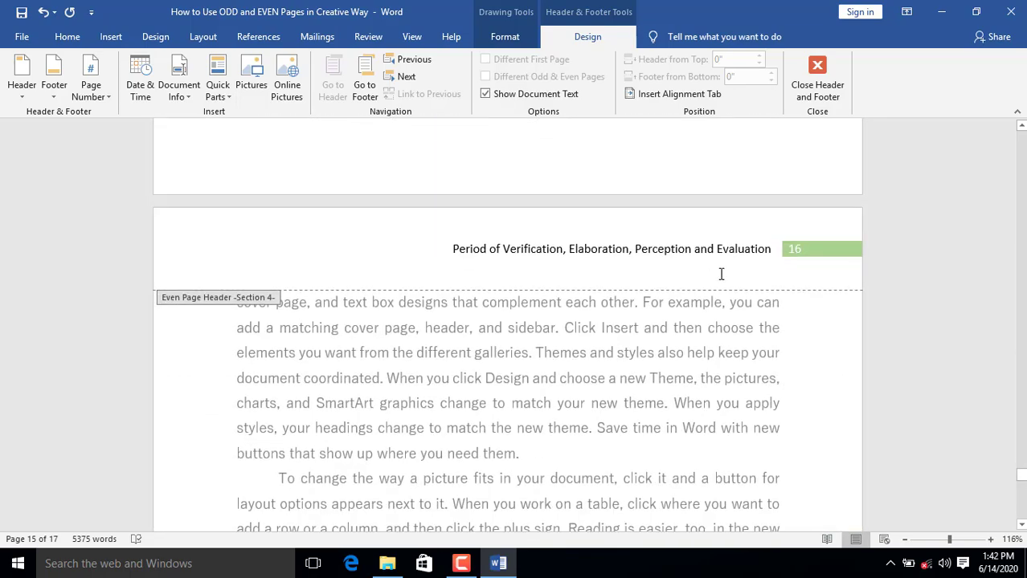
pyautogui.scroll(-15, 736, 283)
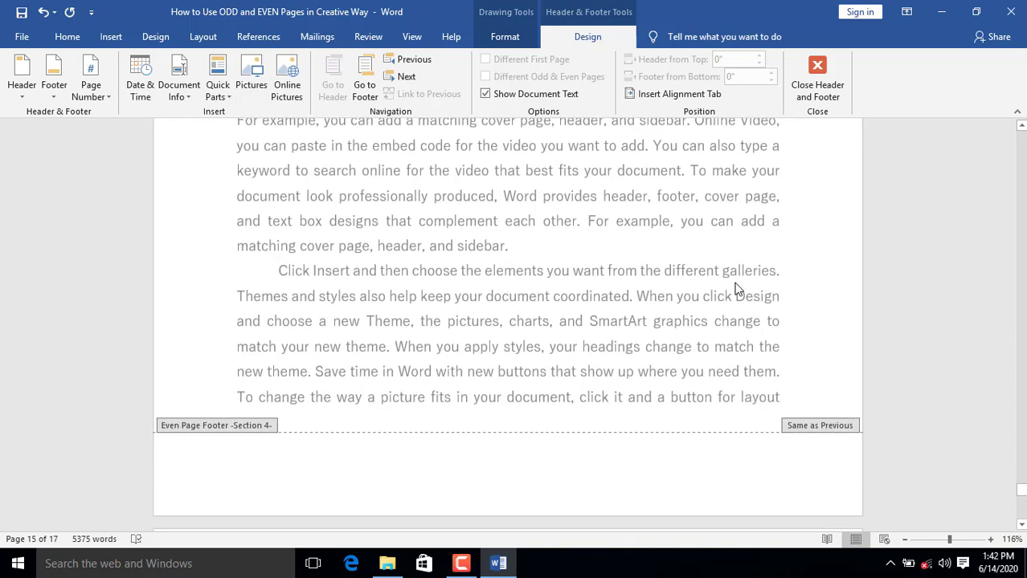
pyautogui.scroll(-15, 736, 282)
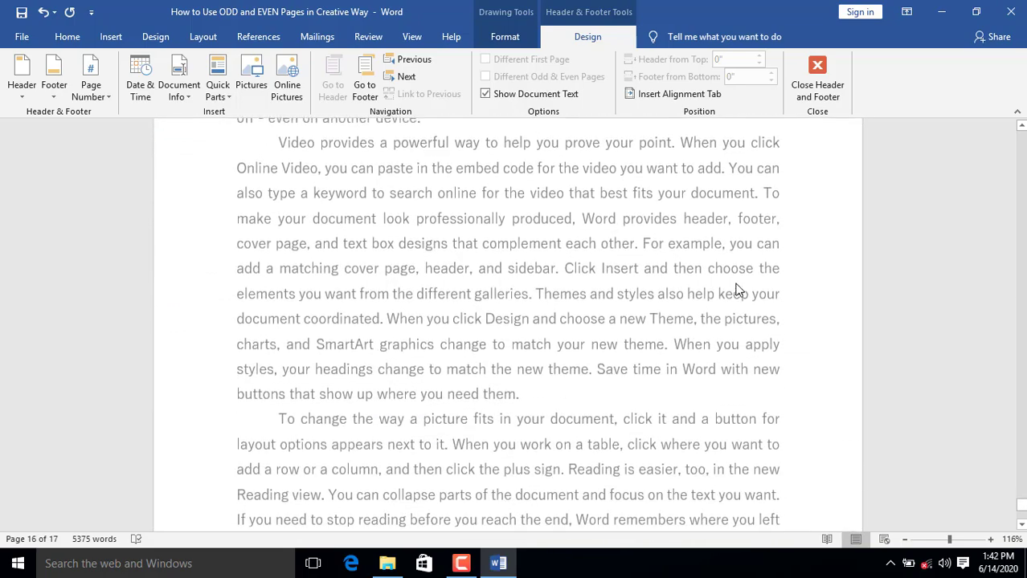
pyautogui.scroll(-1, 738, 292)
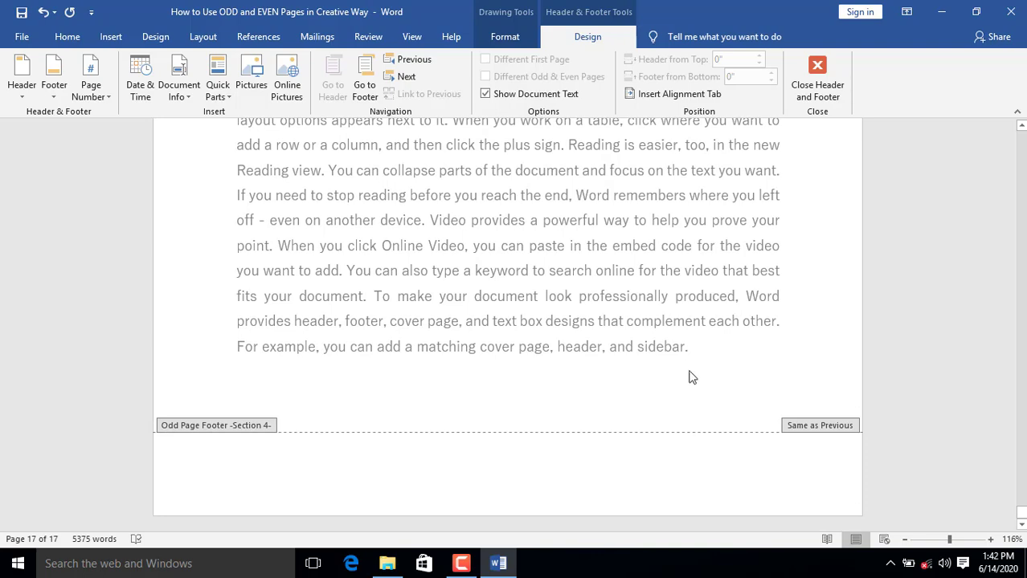
pyautogui.hotkey('shift', 'F5')
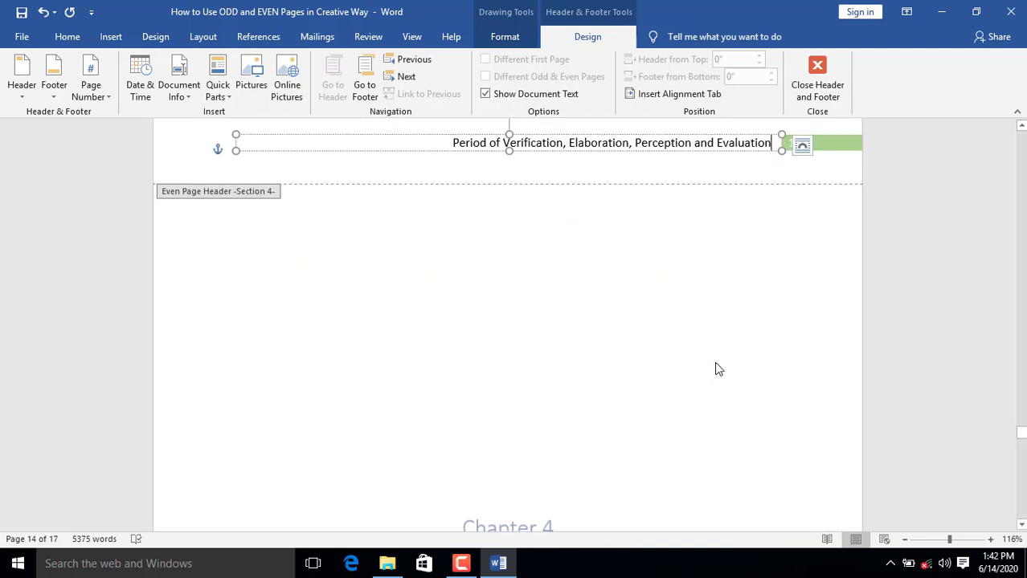
pyautogui.scroll(2, 718, 369)
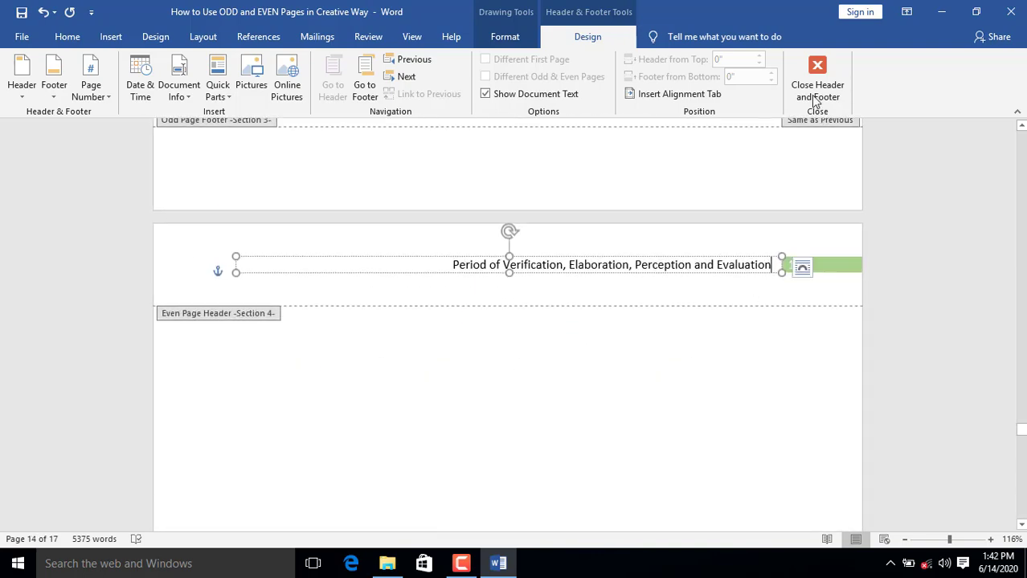
# Close header editing and open the book's print preview.
pyautogui.click(818, 69)
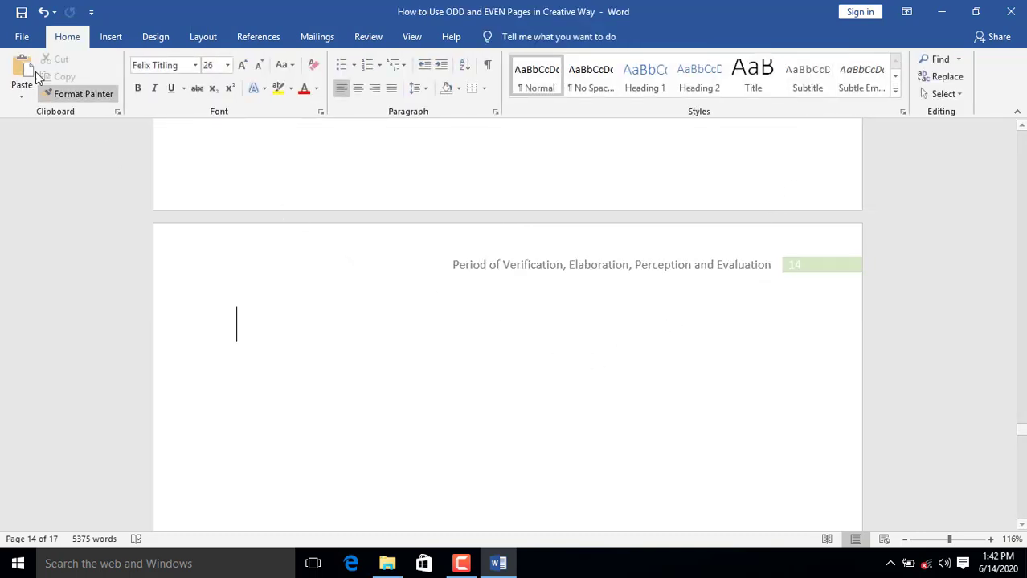
pyautogui.click(23, 37)
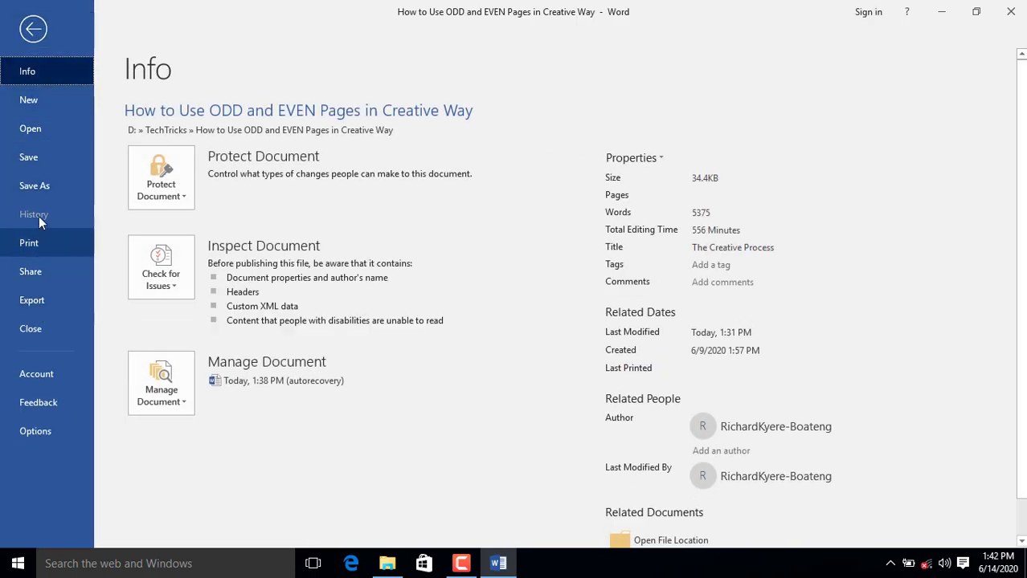
pyautogui.click(28, 244)
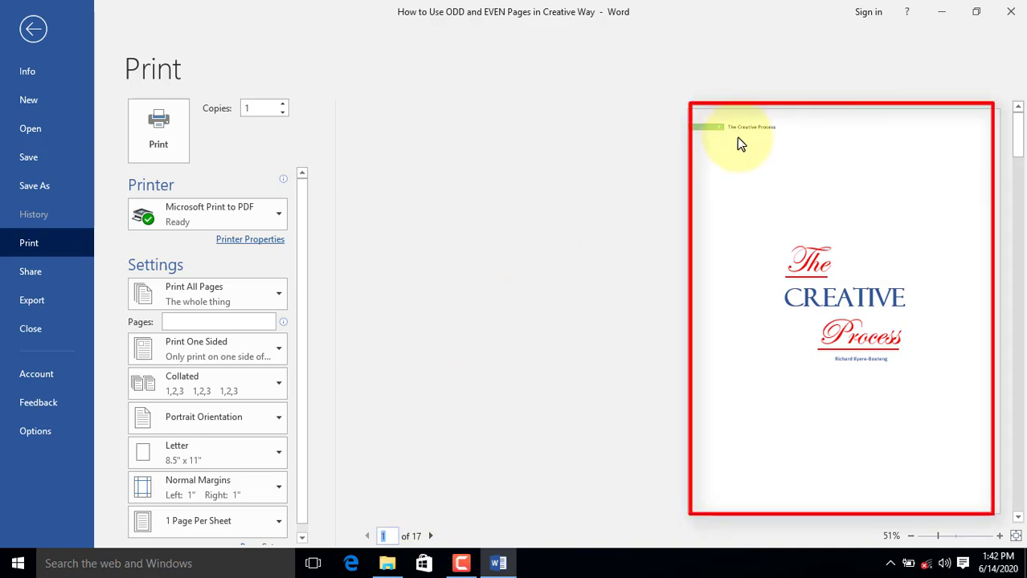
# Page through the preview to pages 16–17 to confirm the Chapter 4 headers, then return to the document.
pyautogui.click(432, 537)
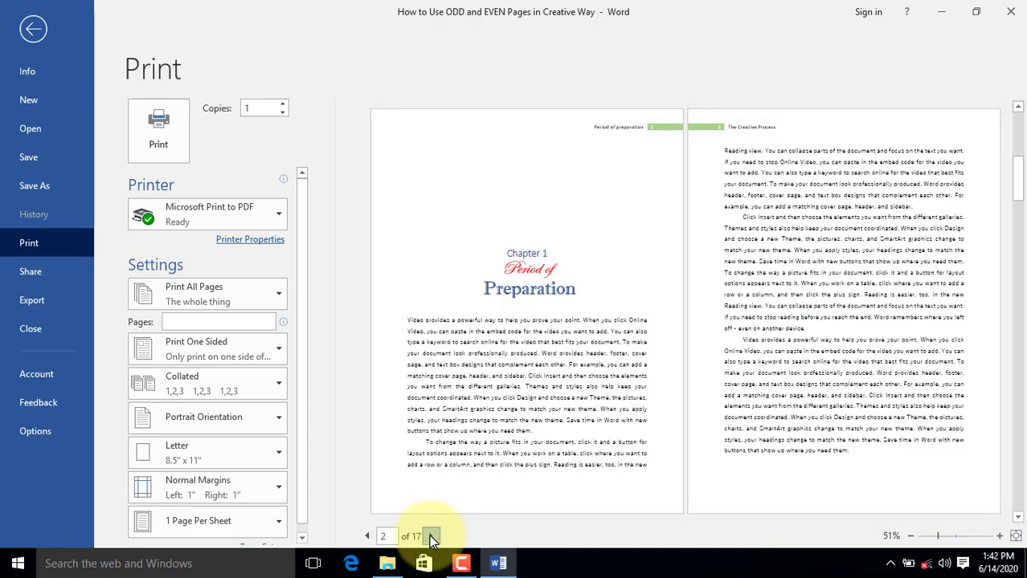
pyautogui.click(433, 536)
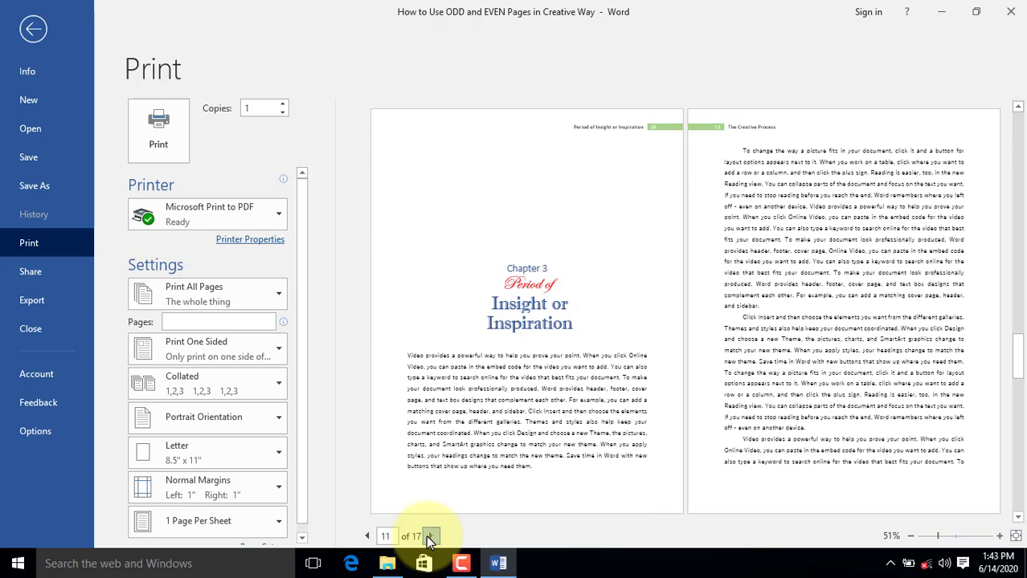
pyautogui.click(429, 537)
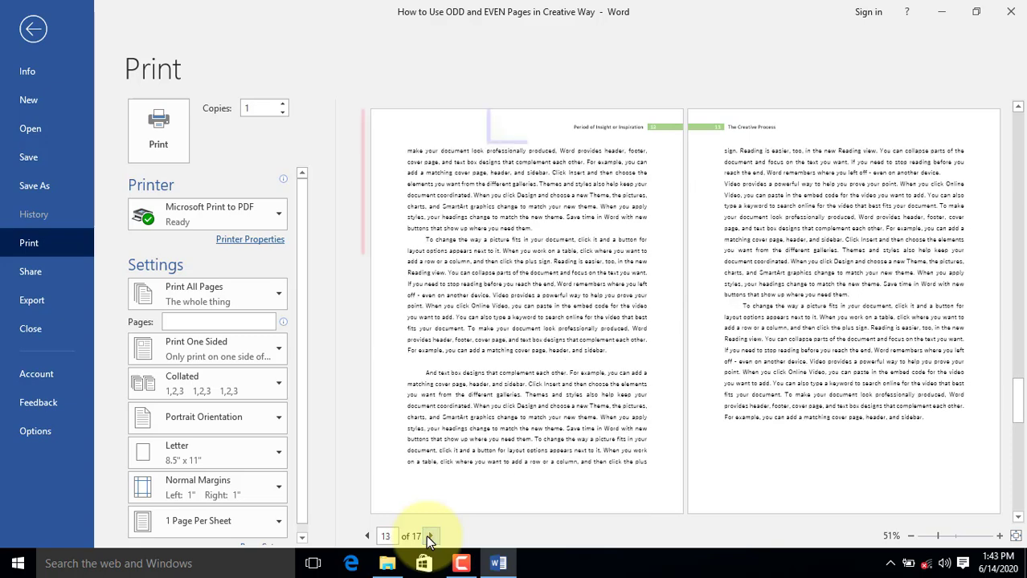
pyautogui.click(430, 536)
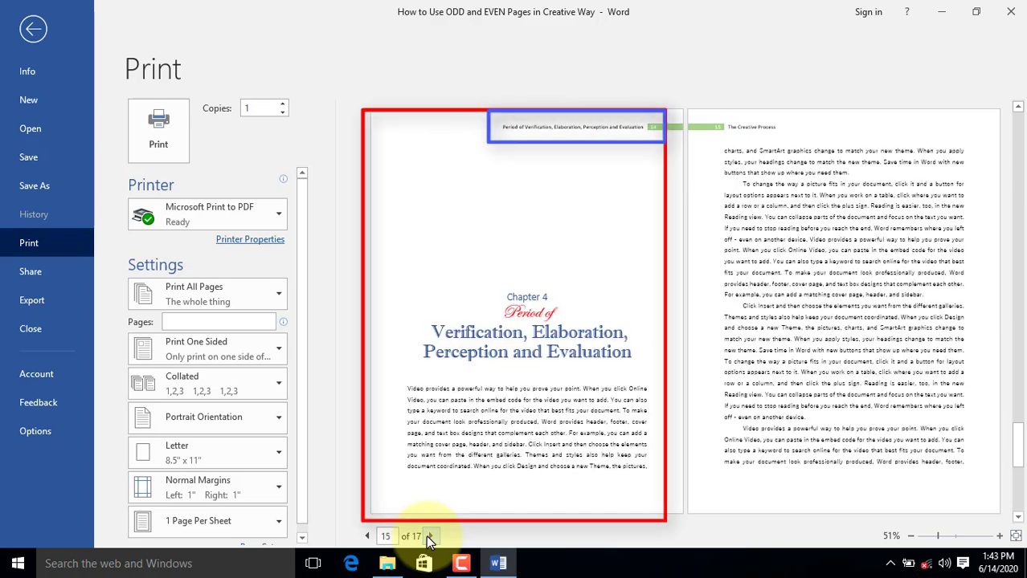
pyautogui.click(430, 537)
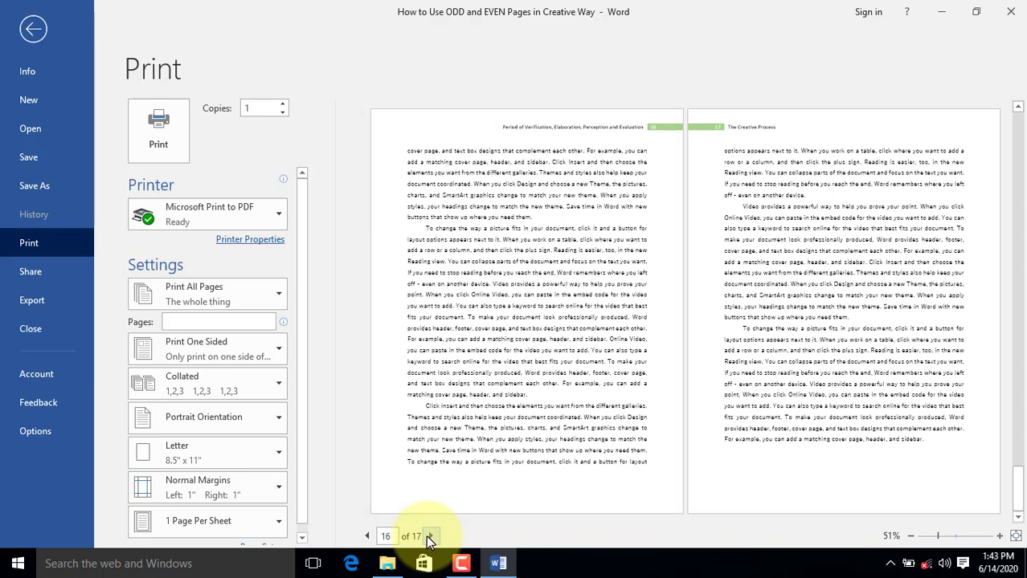
pyautogui.click(33, 30)
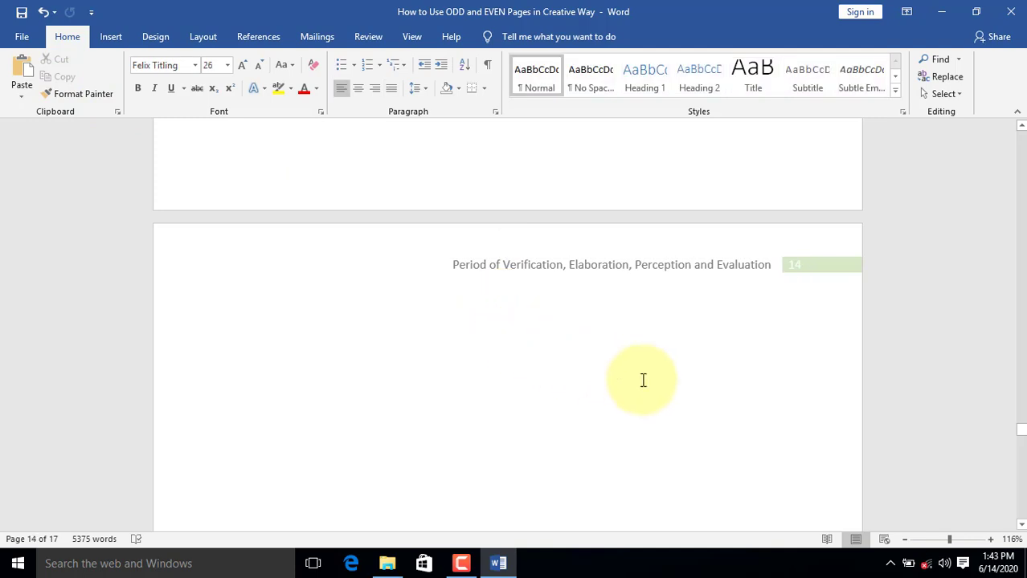
pyautogui.scroll(5, 643, 381)
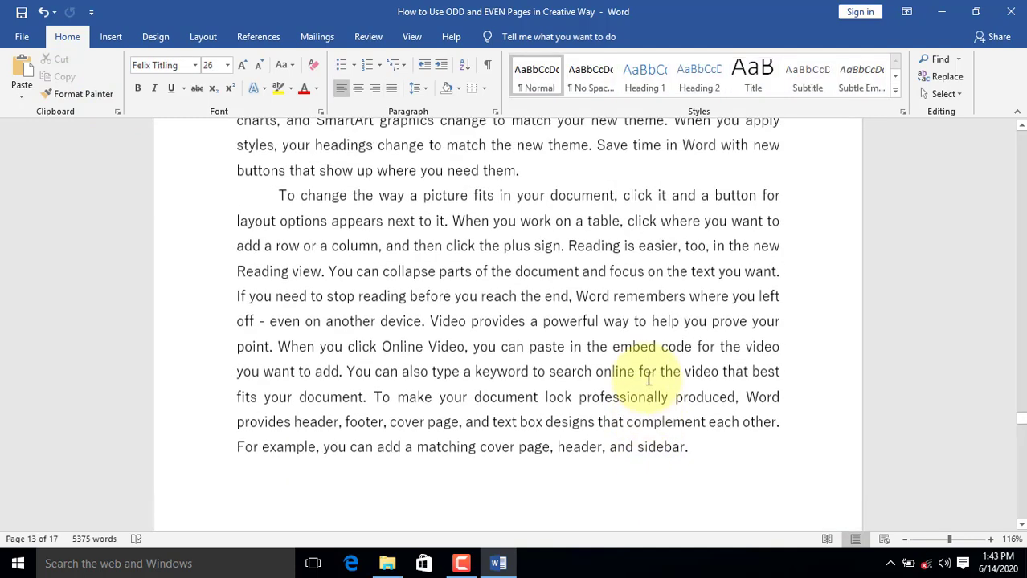
pyautogui.scroll(-6, 641, 374)
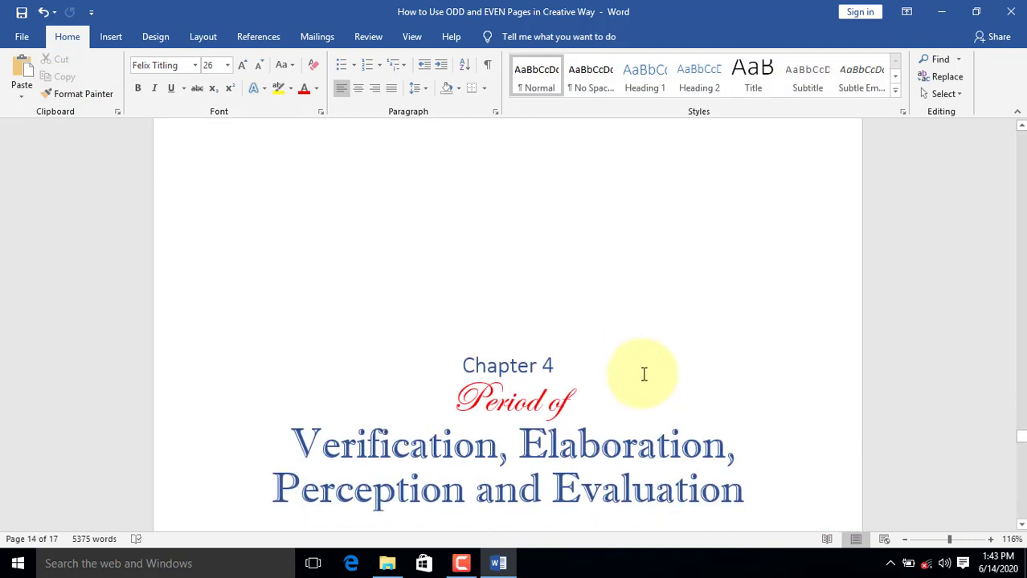
pyautogui.scroll(-1, 644, 378)
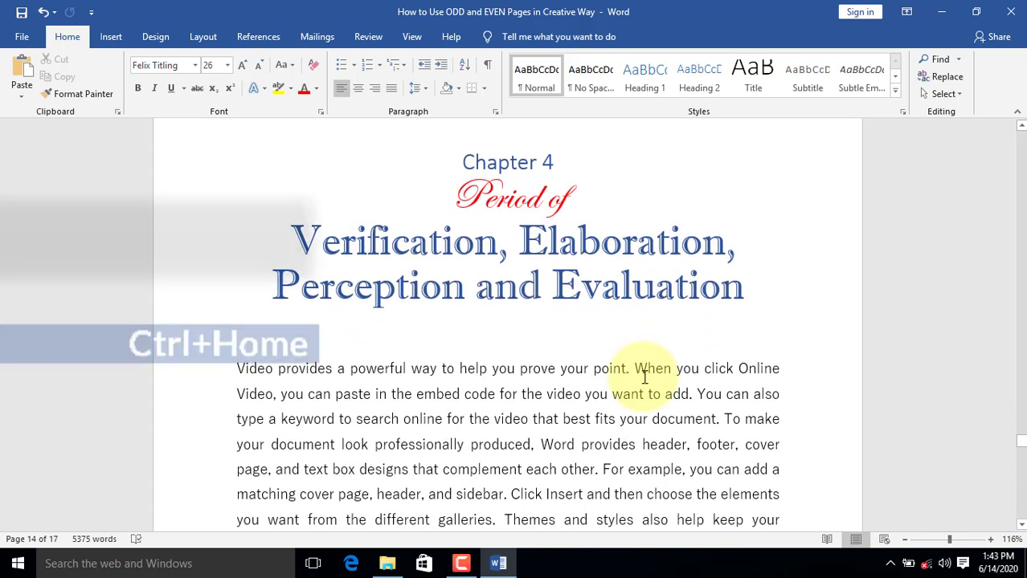
pyautogui.hotkey('ctrl', 'Home')
pyautogui.scroll(-10, 645, 378)
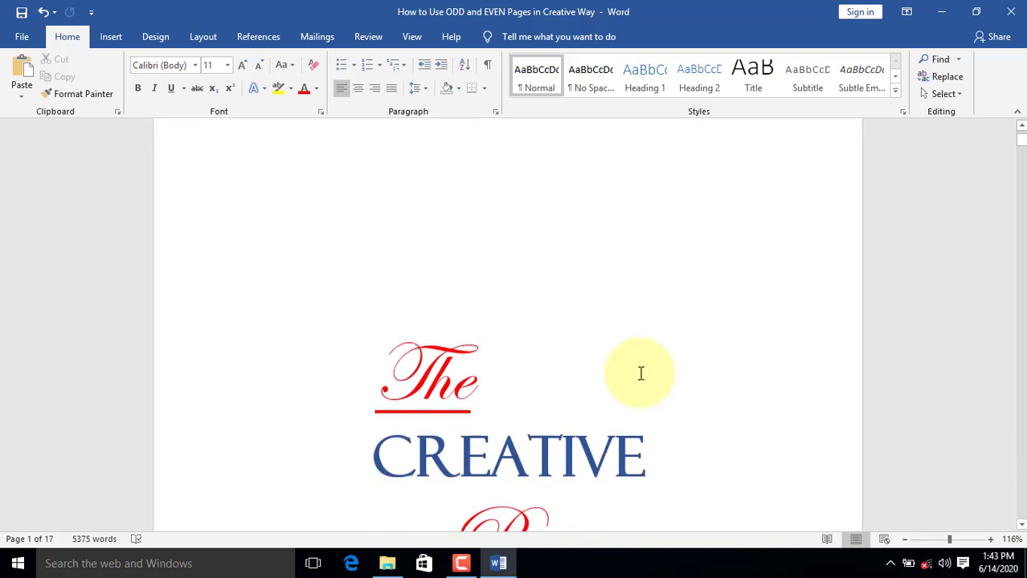
pyautogui.scroll(-4, 639, 372)
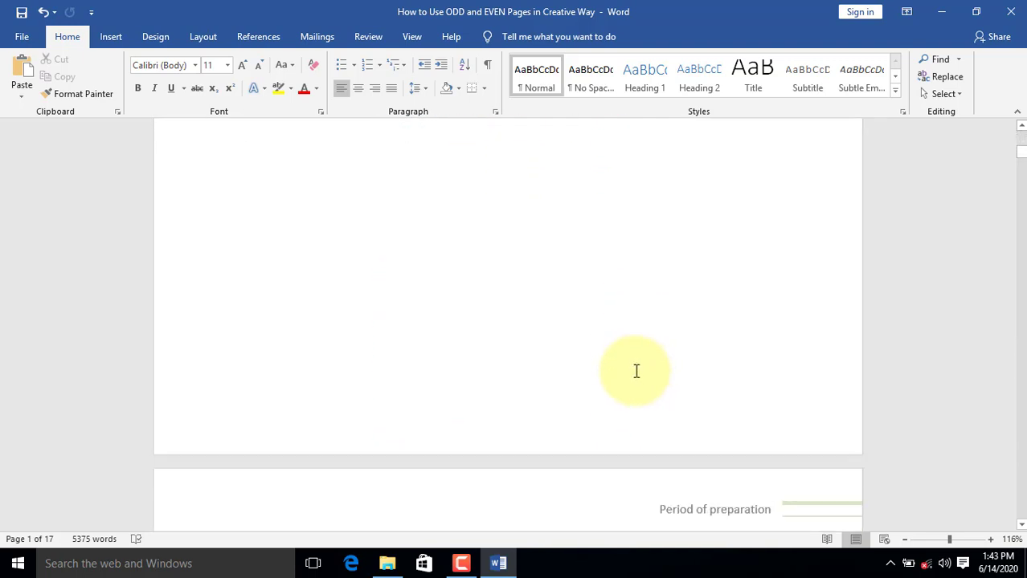
pyautogui.scroll(8, 637, 369)
pyautogui.scroll(3, 637, 370)
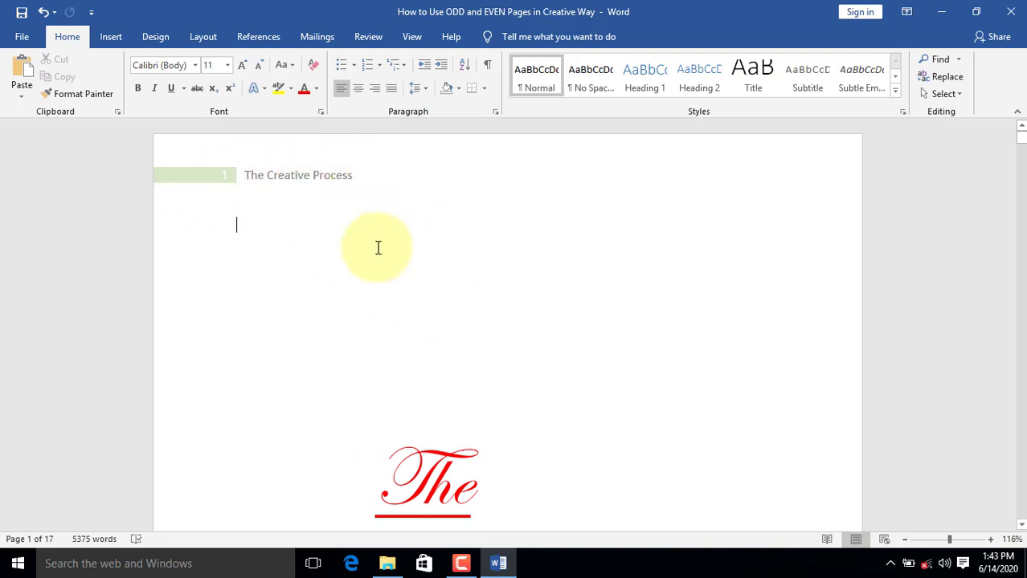
pyautogui.scroll(-3, 412, 258)
pyautogui.scroll(-6, 695, 347)
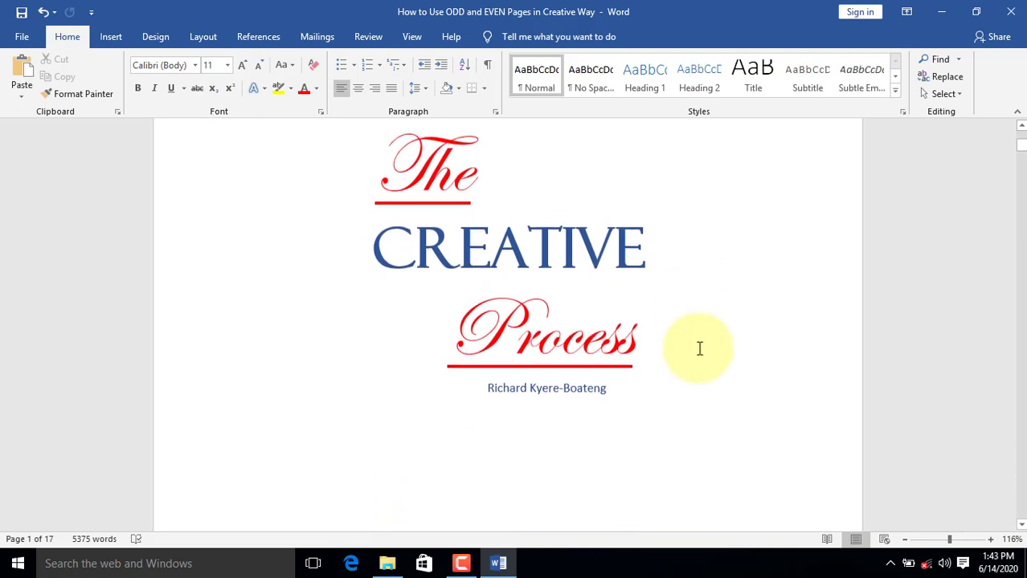
pyautogui.scroll(-3, 700, 348)
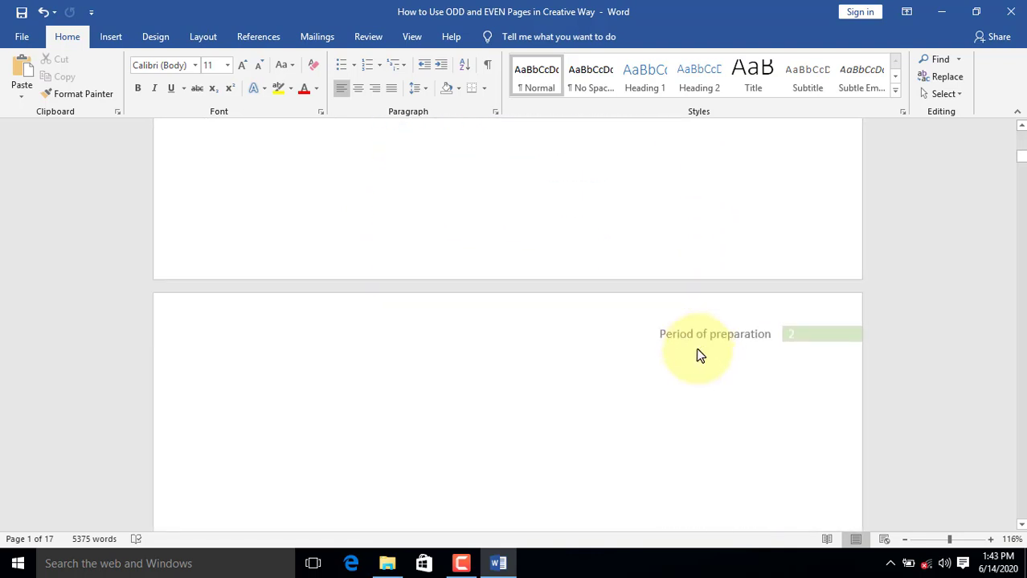
pyautogui.scroll(-4, 545, 334)
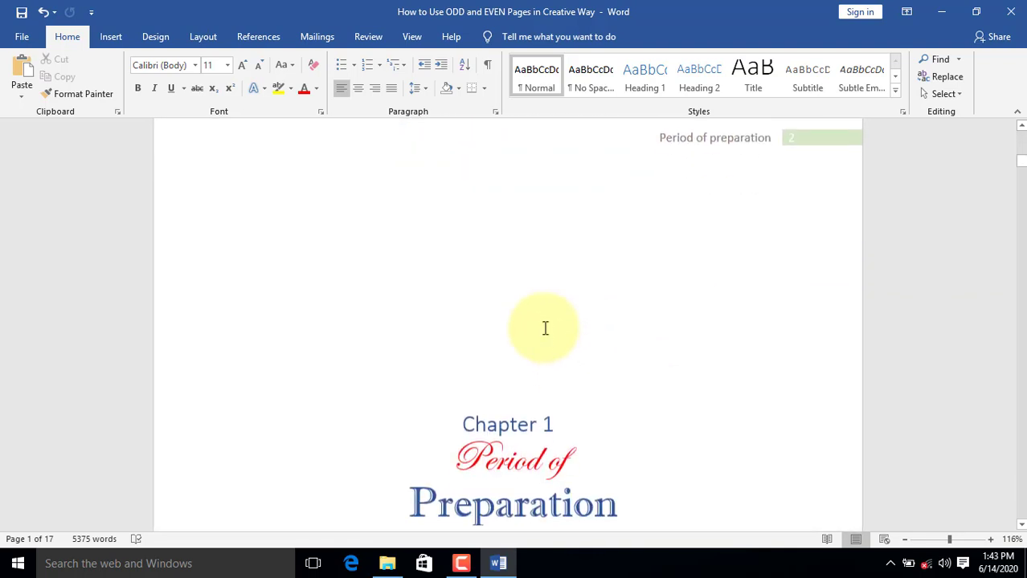
pyautogui.scroll(5, 538, 327)
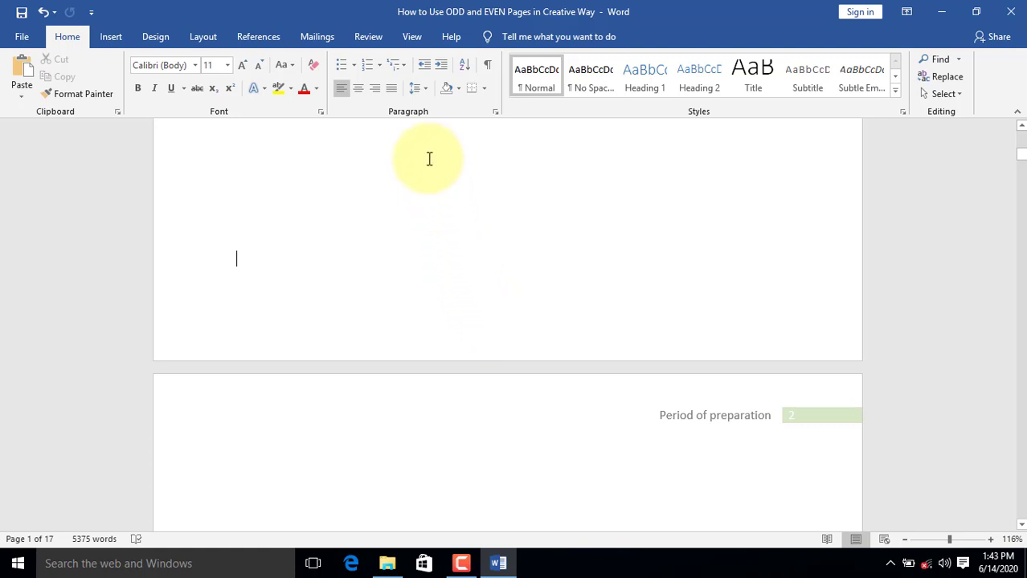
# Insert a Next Page section break after the title page so Chapter 1 starts on page 2.
pyautogui.click(213, 37)
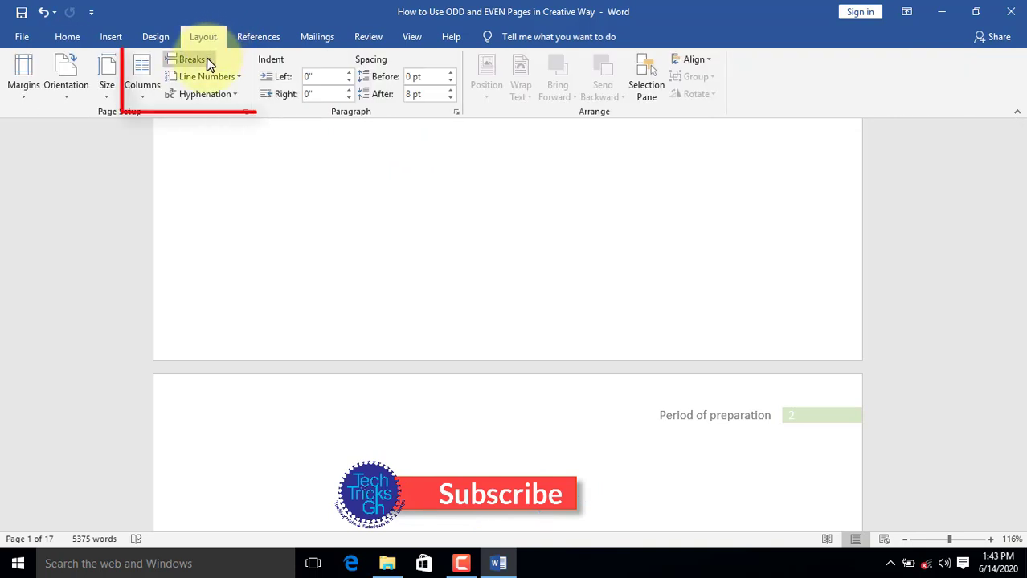
pyautogui.click(207, 61)
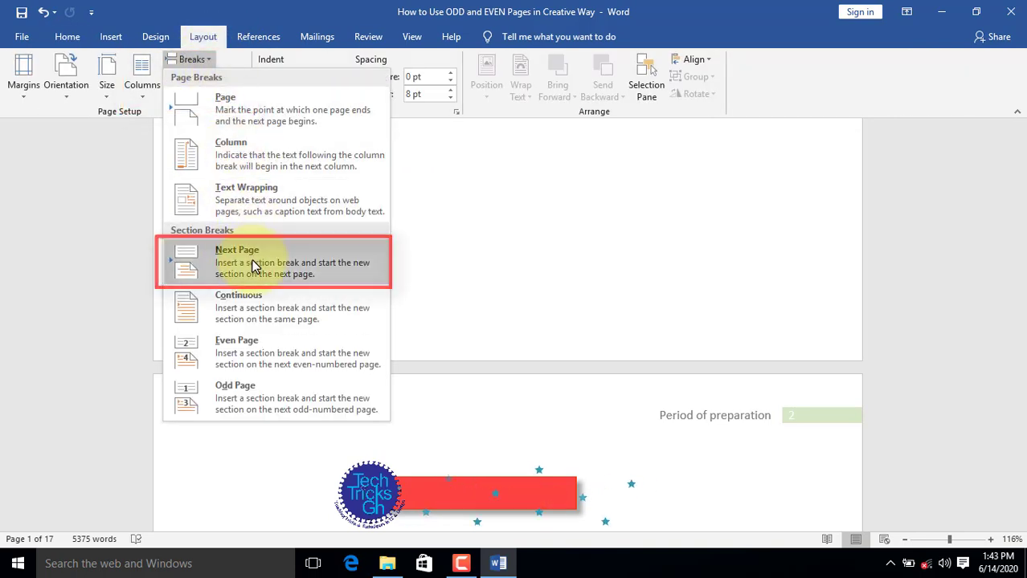
pyautogui.click(253, 266)
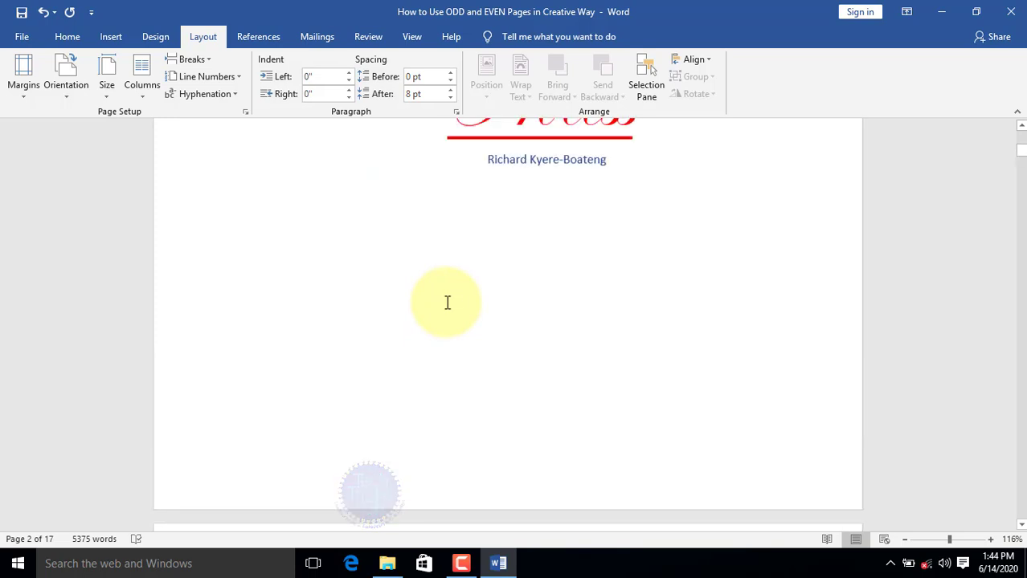
# Turn on Different First Page in the title page header so 'The Creative Process' no longer shows there.
pyautogui.doubleClick(413, 332)
pyautogui.scroll(3, 414, 350)
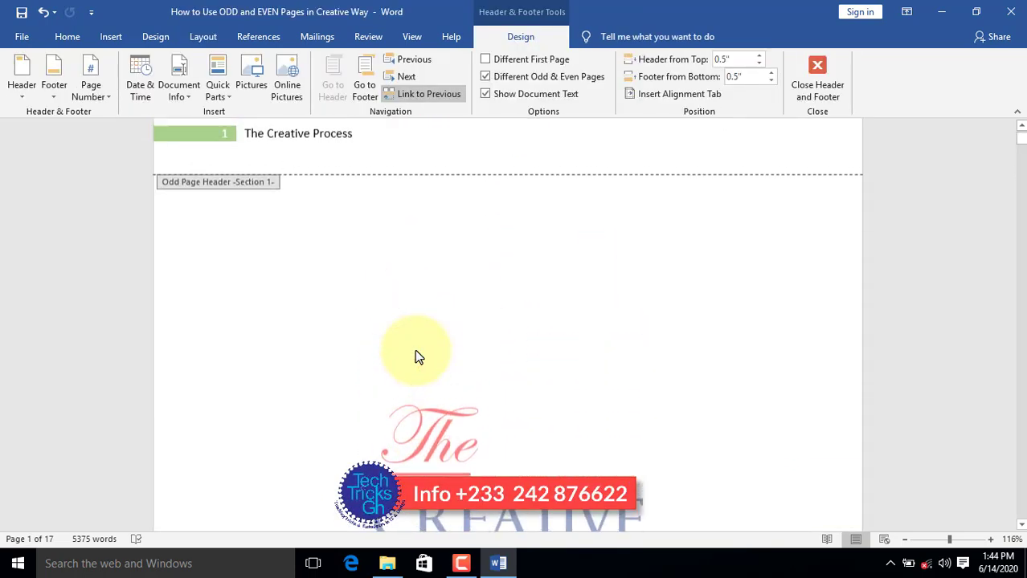
pyautogui.click(329, 137)
pyautogui.click(355, 154)
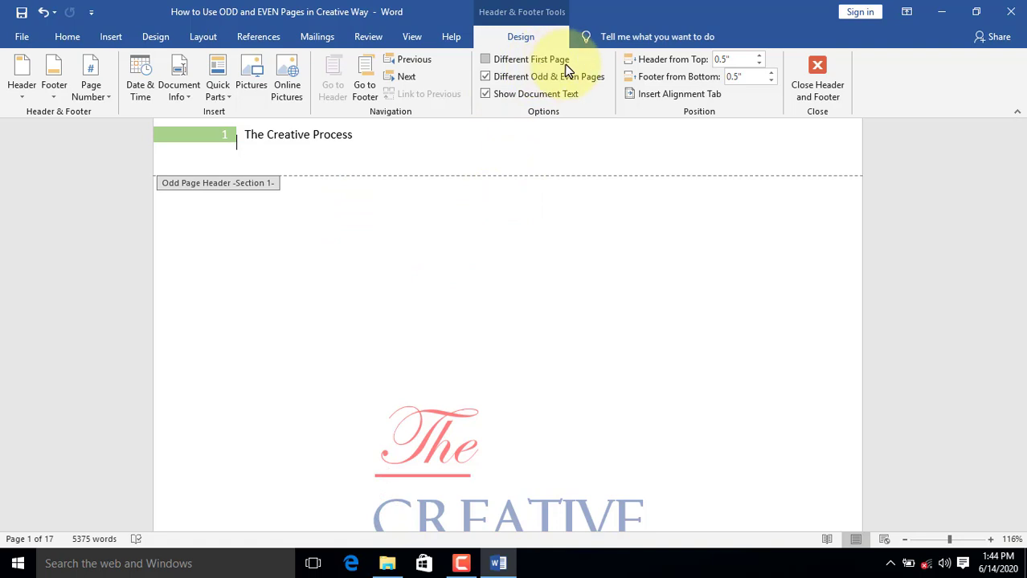
pyautogui.click(484, 58)
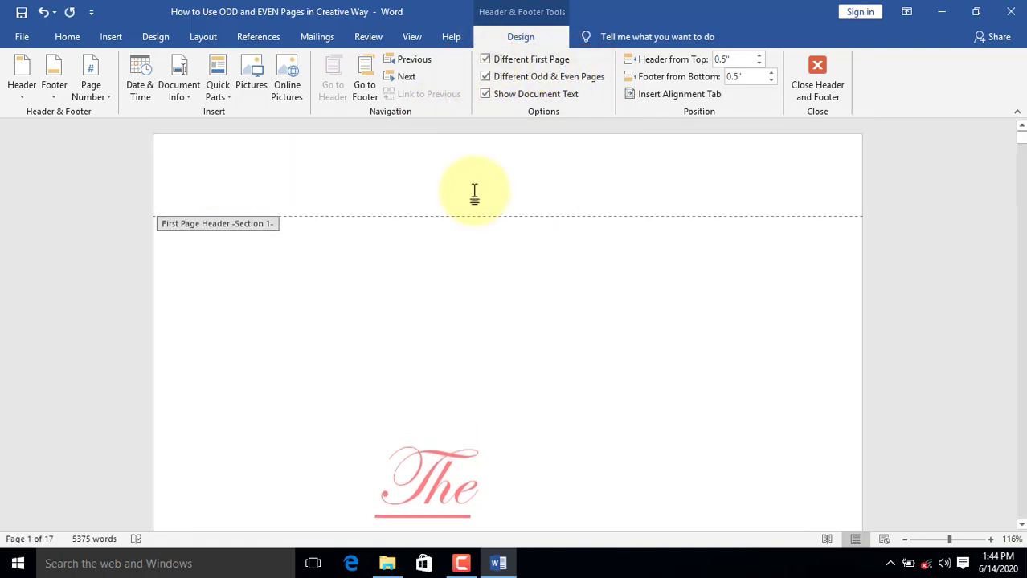
pyautogui.scroll(-15, 297, 273)
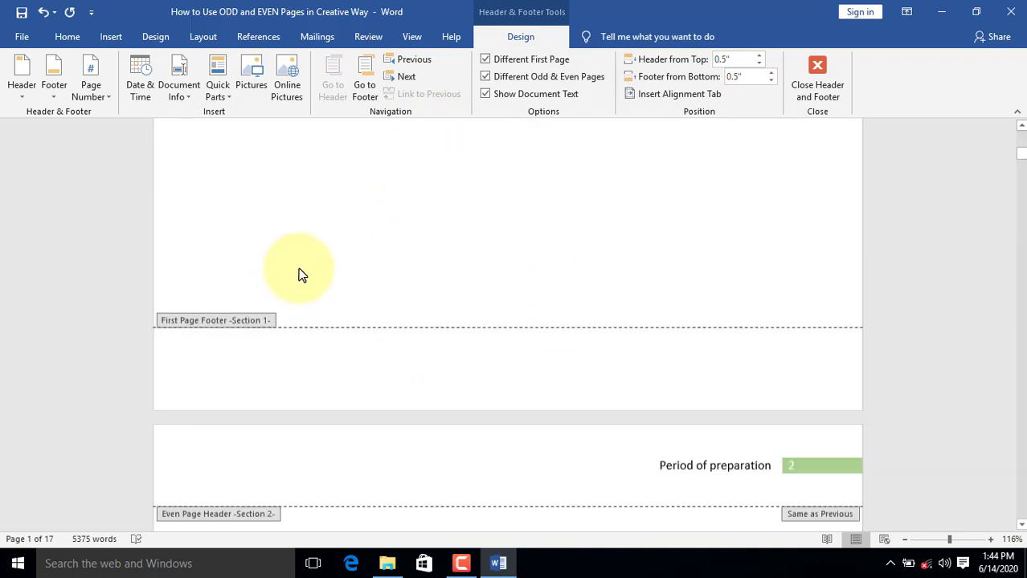
pyautogui.scroll(-1, 300, 269)
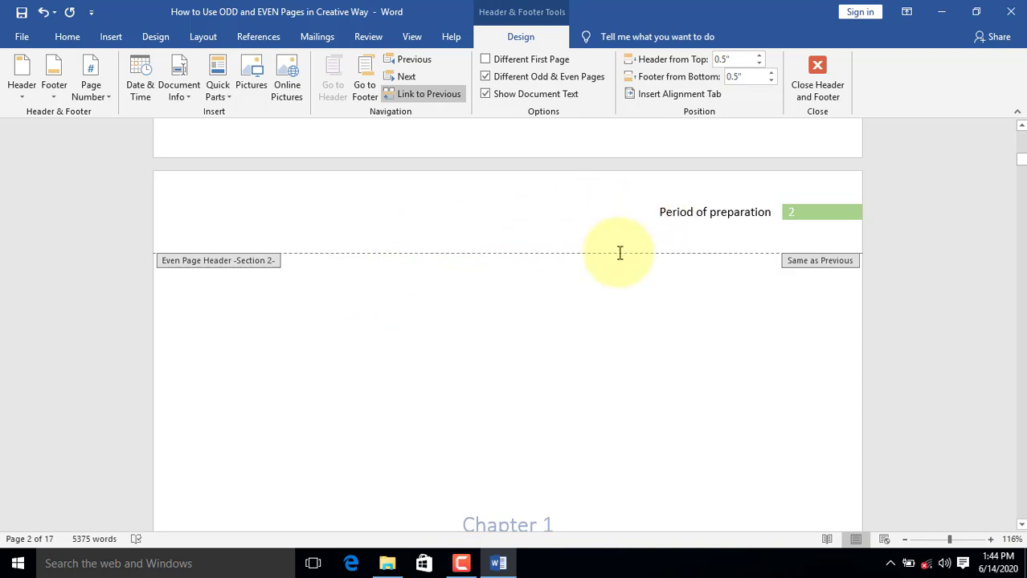
pyautogui.scroll(2, 313, 239)
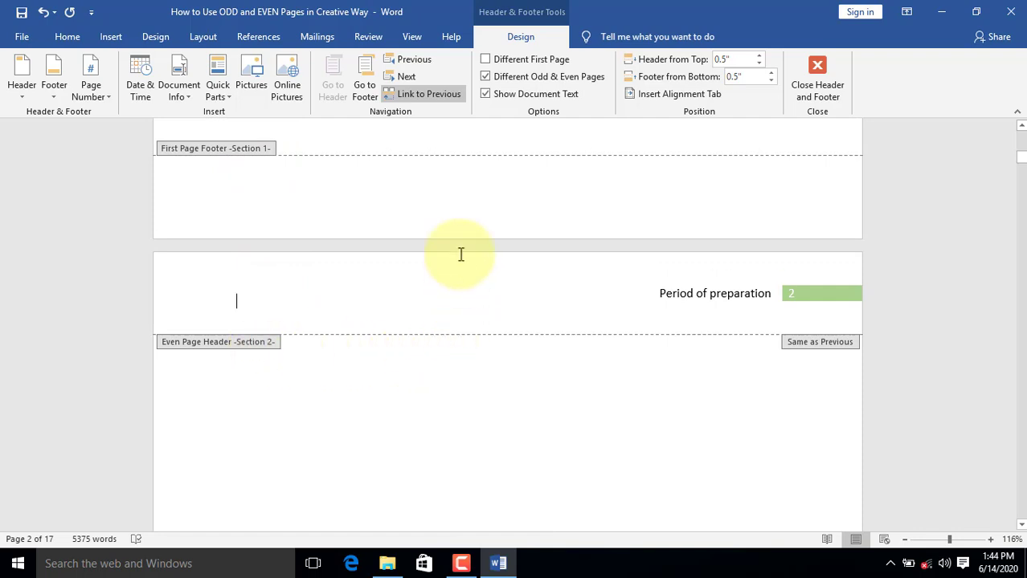
# Give the Chapter 1 opening page a blank first-page header.
pyautogui.click(486, 59)
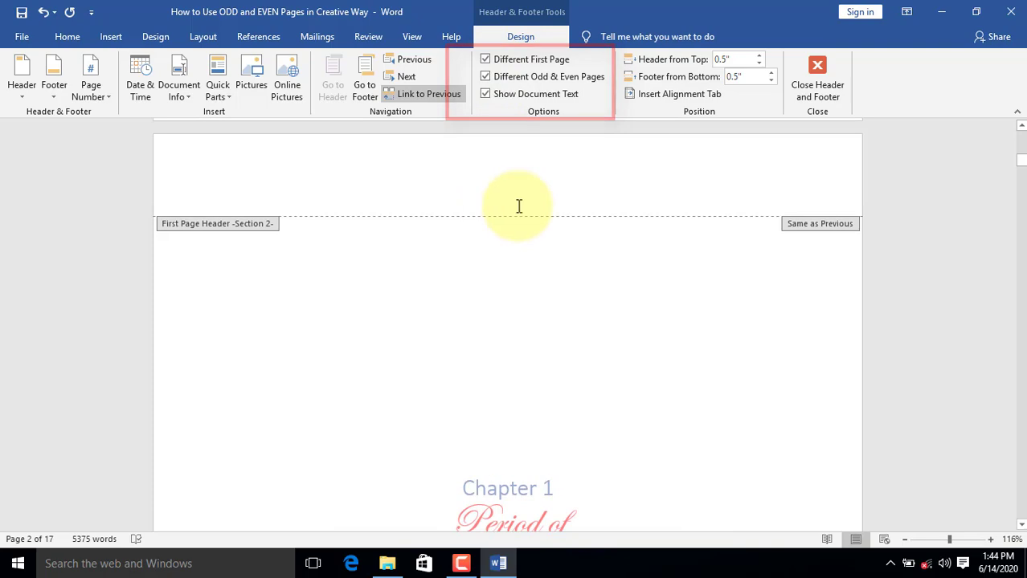
pyautogui.scroll(-8, 269, 357)
pyautogui.scroll(-10, 277, 353)
pyautogui.scroll(-10, 277, 353)
pyautogui.scroll(-10, 276, 353)
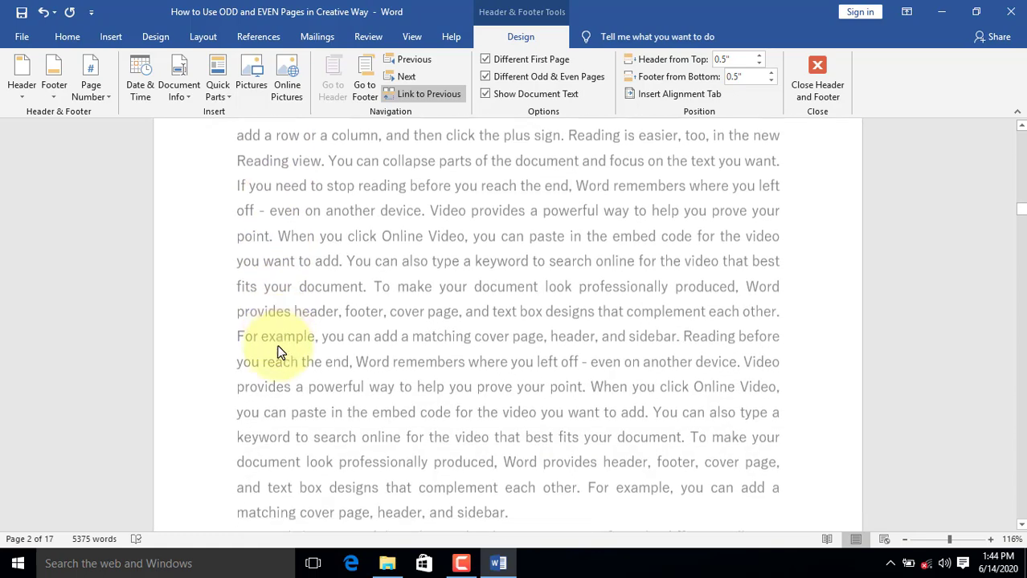
pyautogui.scroll(-10, 278, 351)
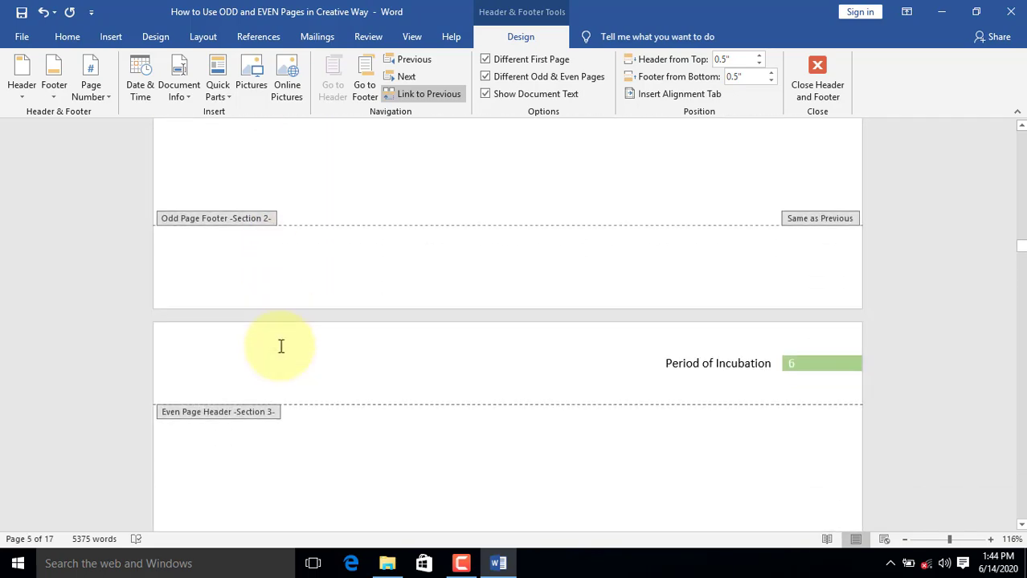
pyautogui.scroll(-4, 281, 346)
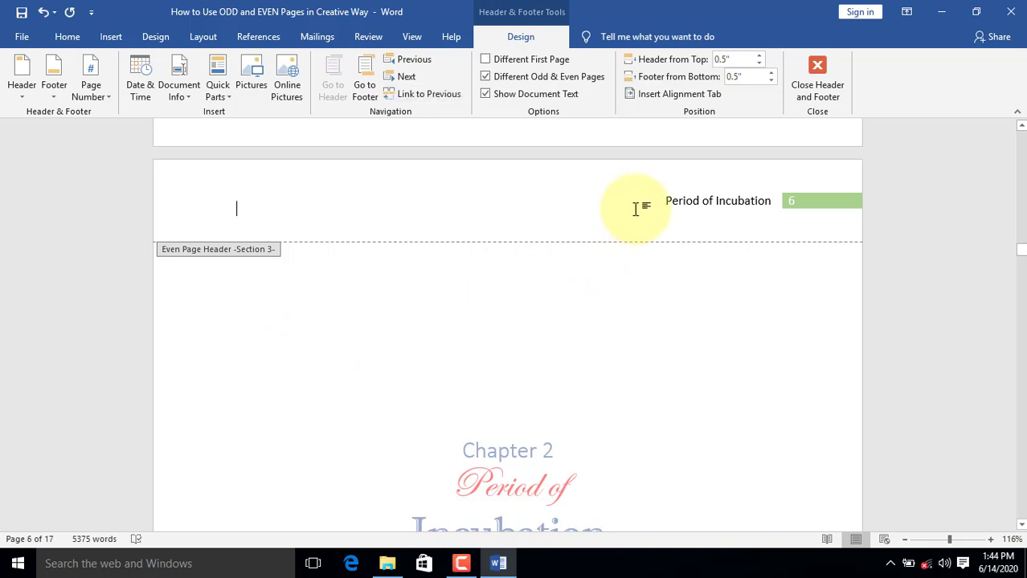
# Give the Chapter 2 opening page 6 a blank first-page header.
pyautogui.click(486, 59)
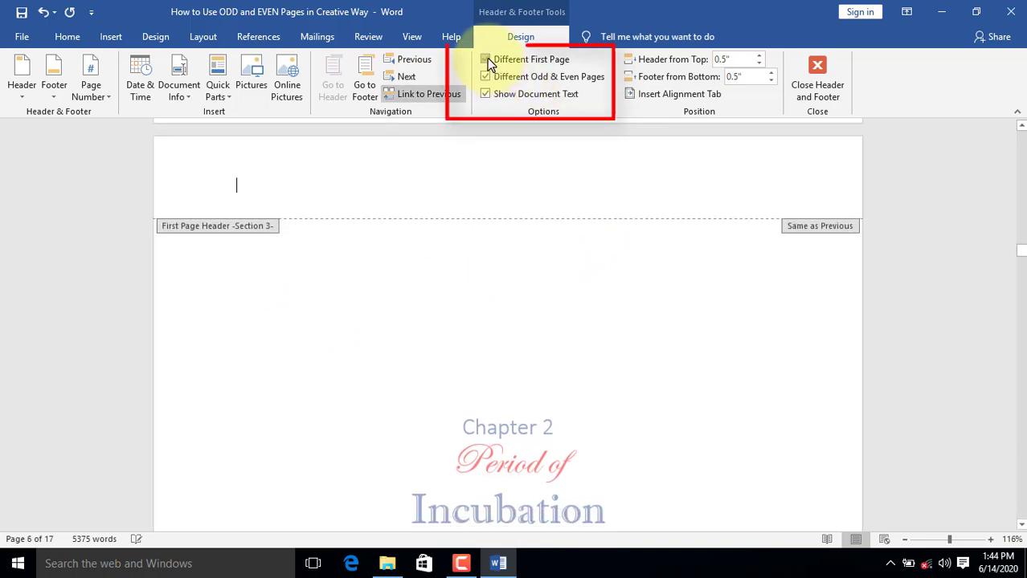
pyautogui.scroll(-12, 631, 259)
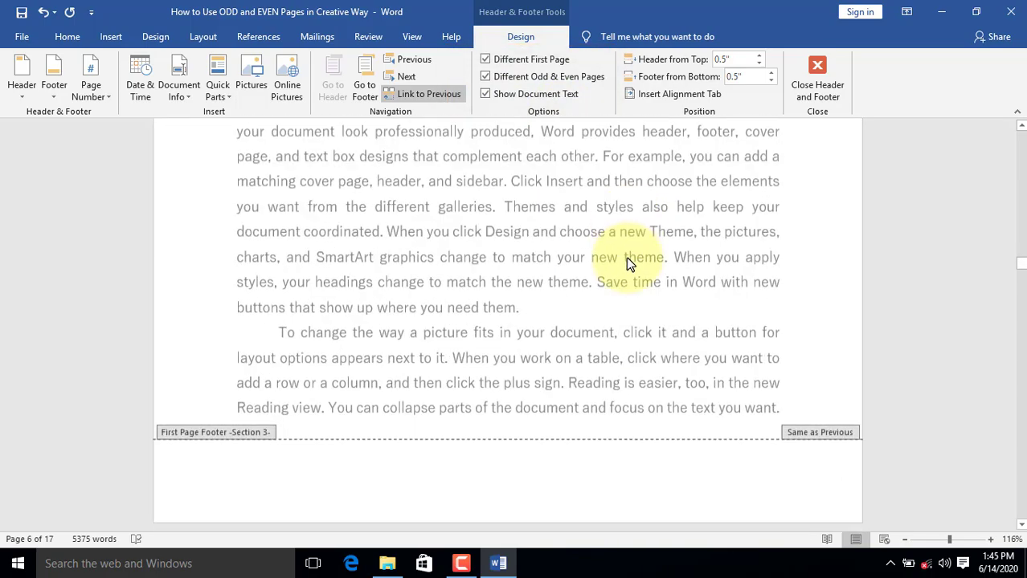
pyautogui.scroll(-15, 627, 270)
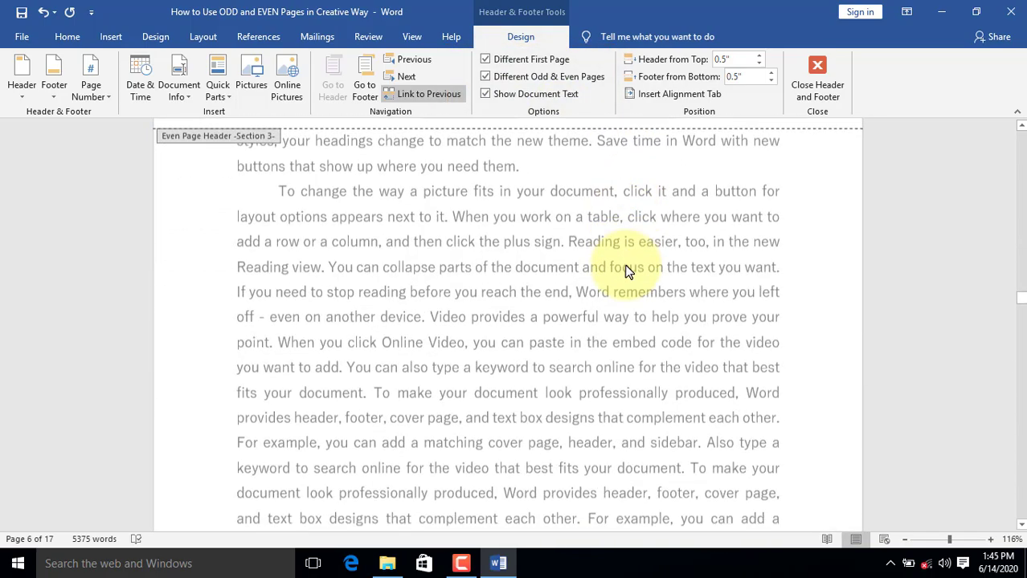
pyautogui.scroll(-10, 628, 272)
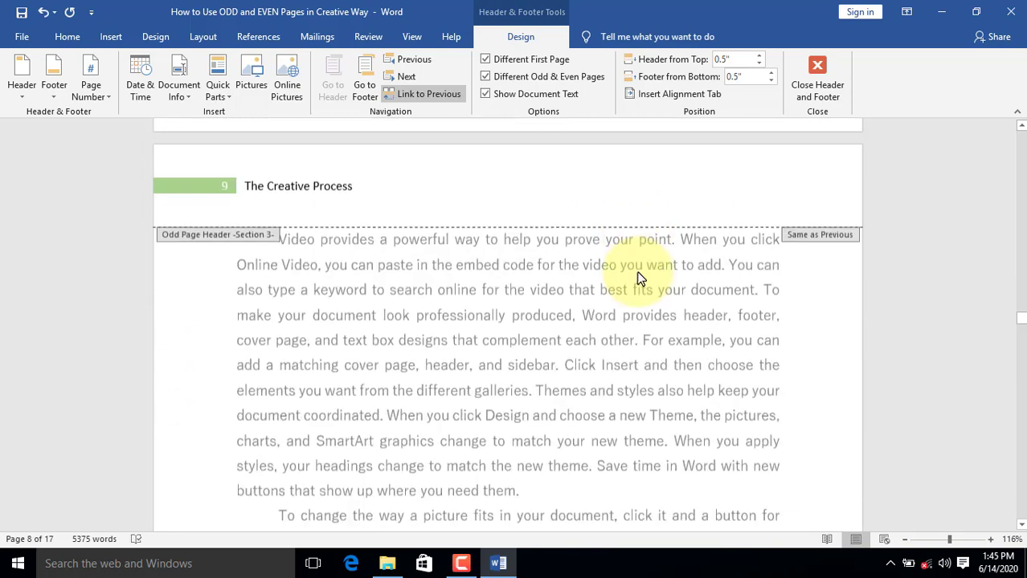
pyautogui.scroll(-12, 636, 273)
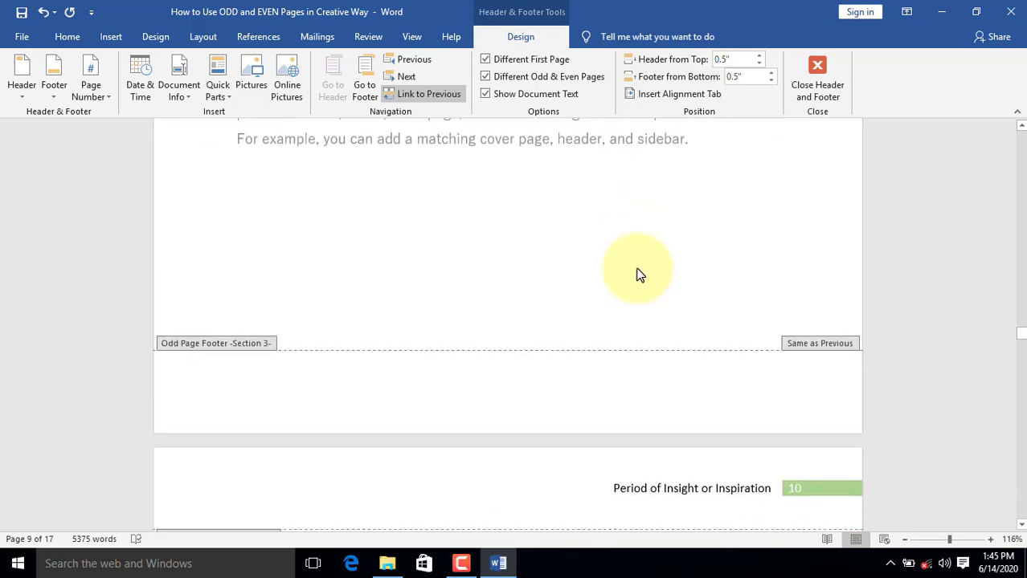
pyautogui.scroll(-6, 639, 274)
pyautogui.scroll(2, 638, 264)
pyautogui.scroll(3, 641, 266)
pyautogui.click(583, 288)
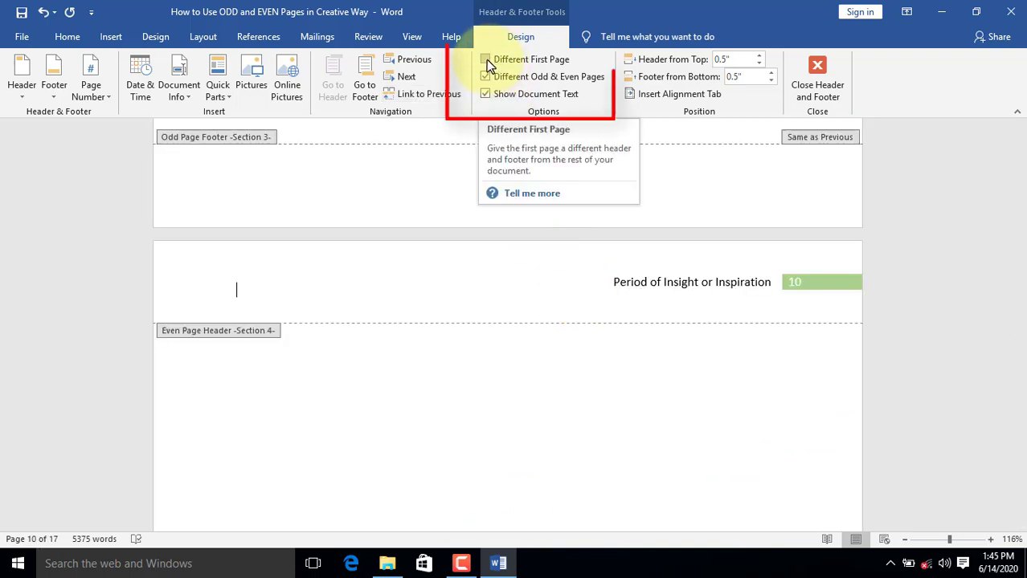
# Turn on Different First Page for the Chapter 3 opening page 10.
pyautogui.click(487, 59)
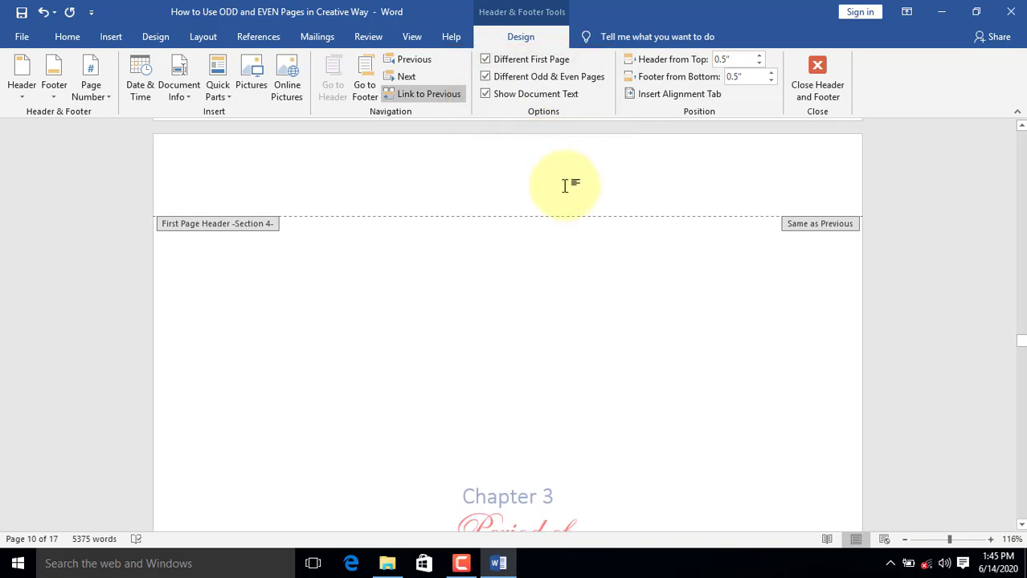
pyautogui.scroll(-10, 562, 179)
pyautogui.scroll(-10, 555, 237)
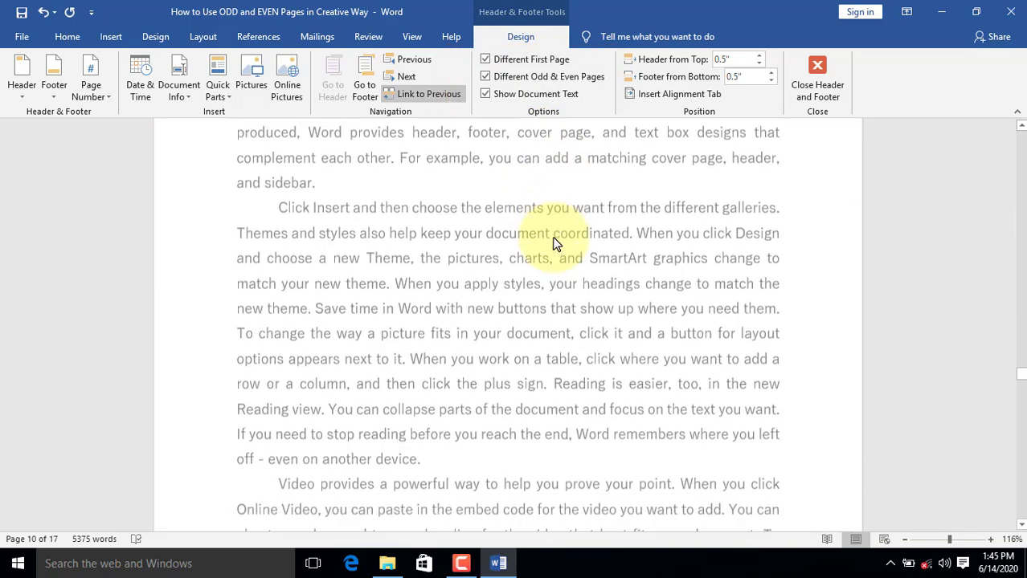
pyautogui.scroll(-8, 553, 244)
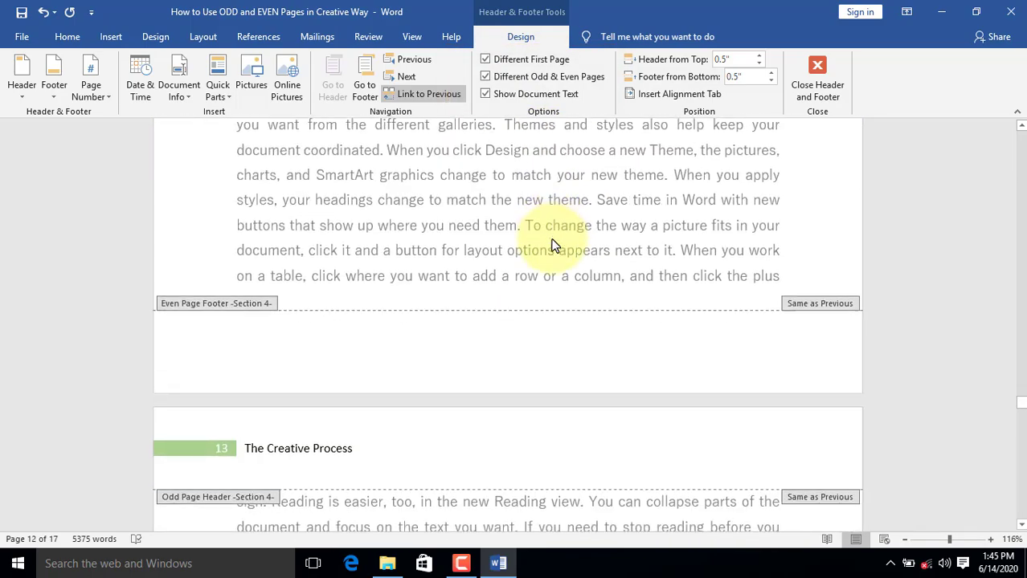
pyautogui.scroll(-10, 553, 241)
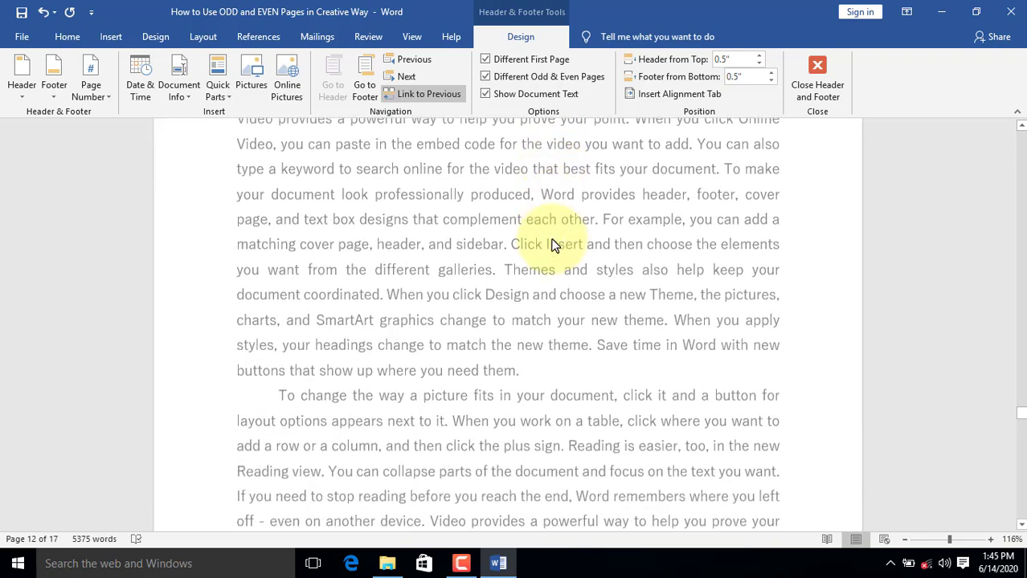
pyautogui.scroll(-8, 553, 243)
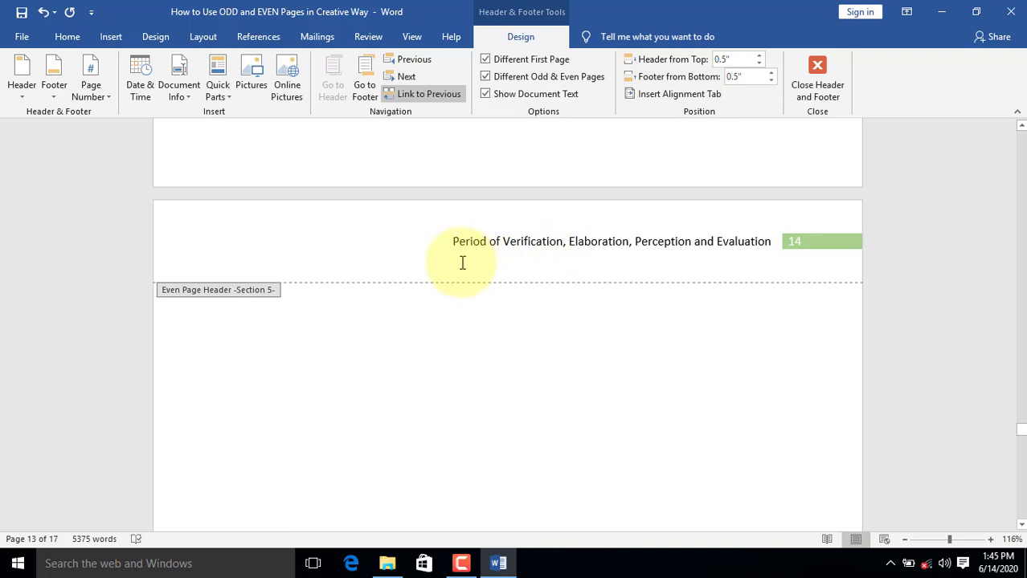
pyautogui.scroll(1, 413, 333)
# Turn on Different First Page for the Chapter 4 opening page 14 in Section 5.
pyautogui.click(430, 333)
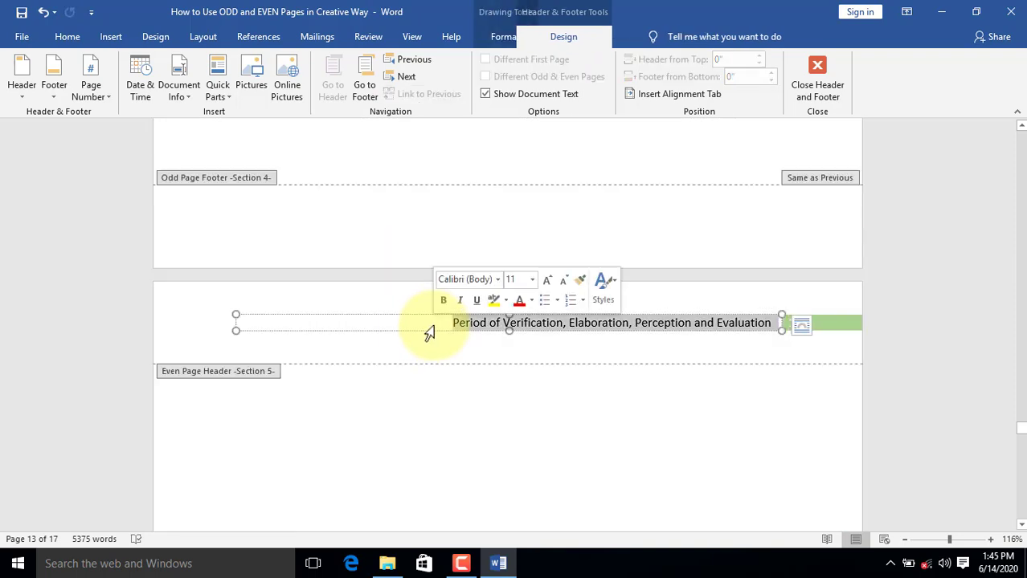
pyautogui.click(451, 344)
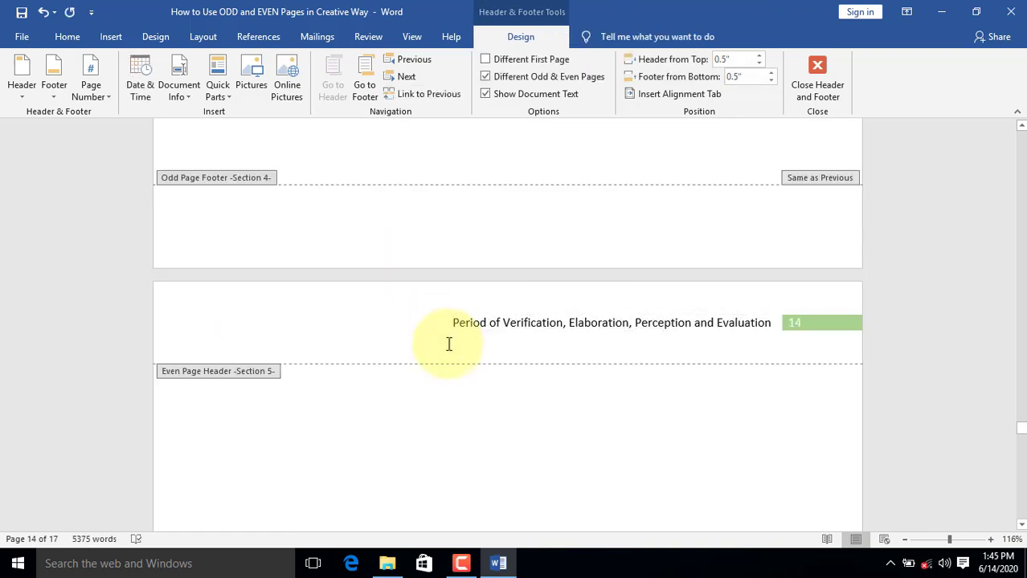
pyautogui.click(485, 60)
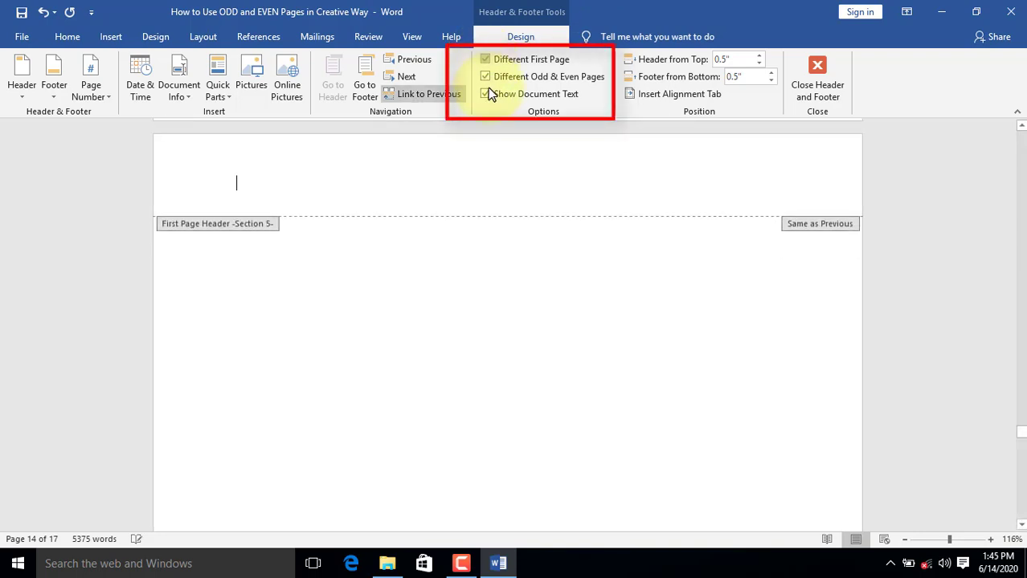
pyautogui.scroll(-10, 497, 335)
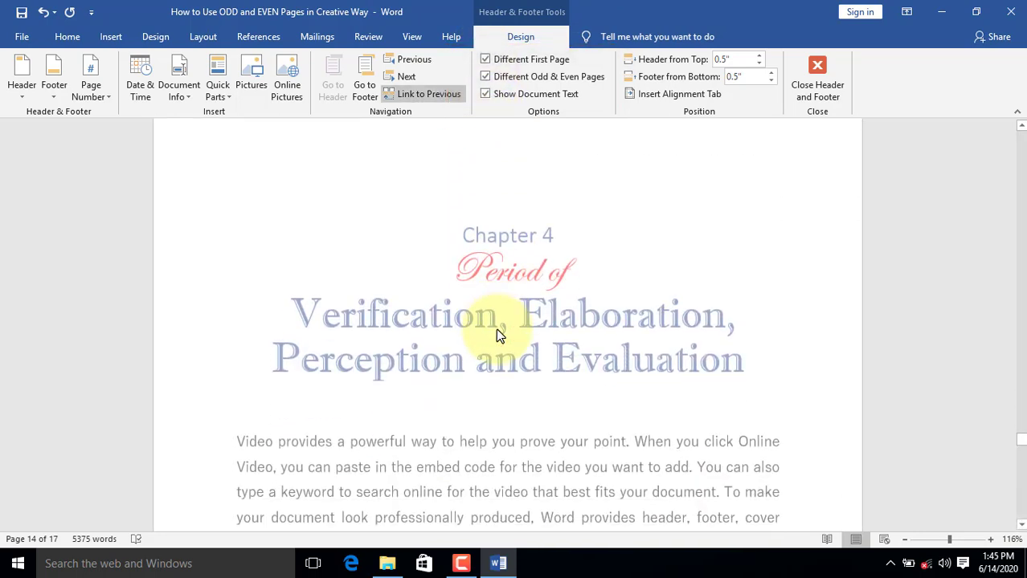
pyautogui.scroll(-1, 497, 335)
pyautogui.scroll(6, 497, 333)
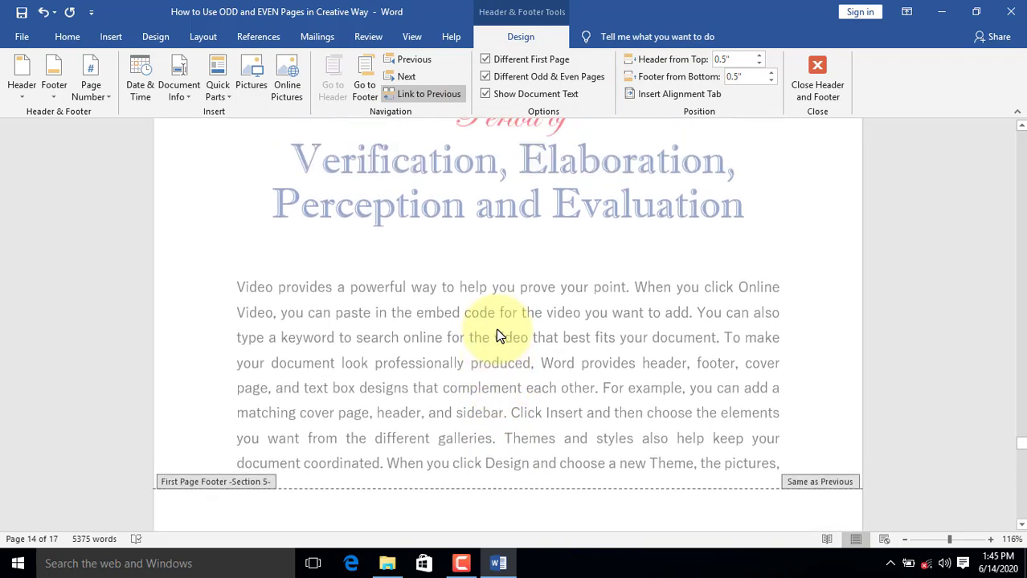
pyautogui.scroll(1, 511, 345)
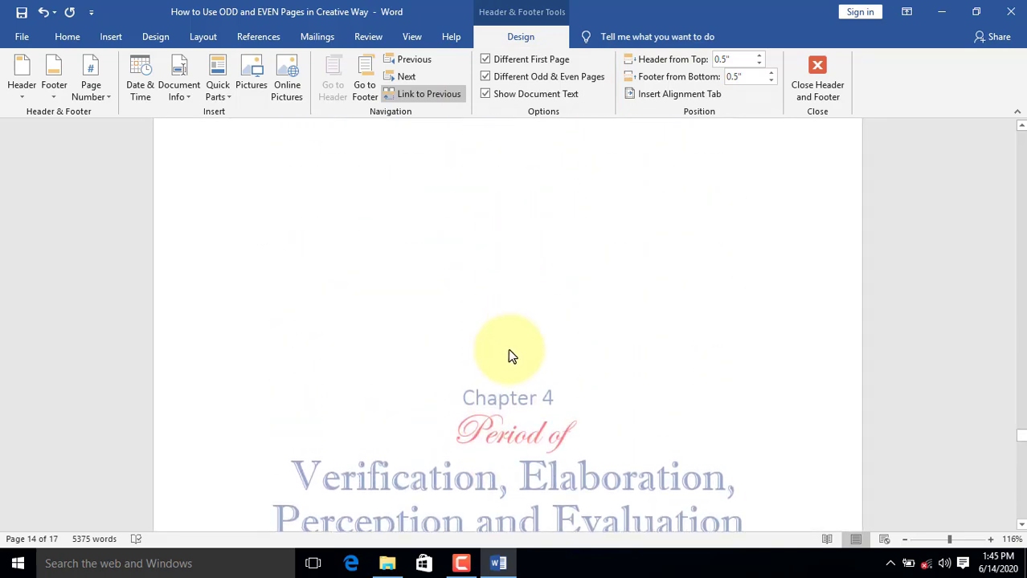
# Close header editing and remove a blank line above the Chapter 4 heading.
pyautogui.doubleClick(500, 371)
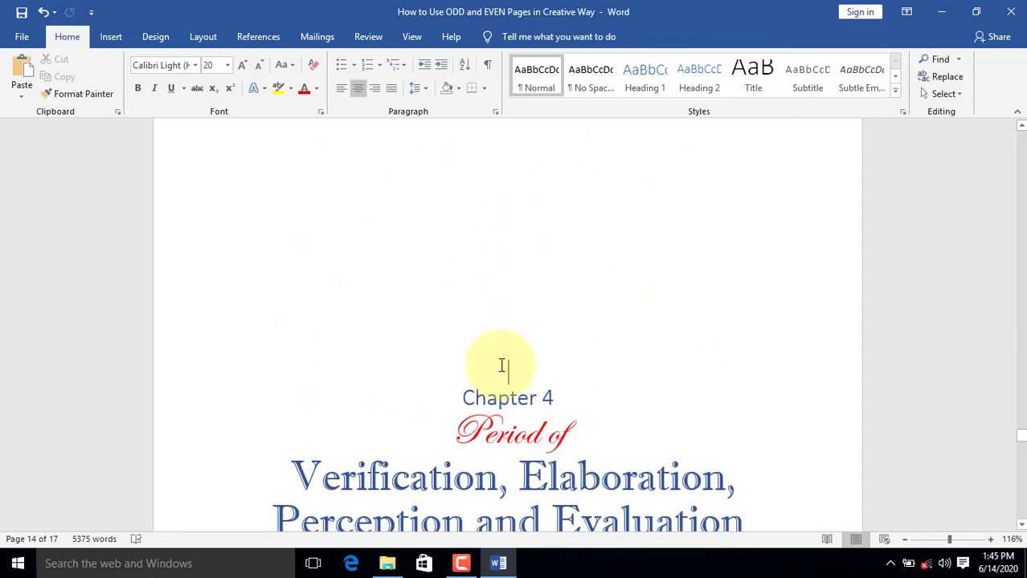
pyautogui.press('BackSpace')
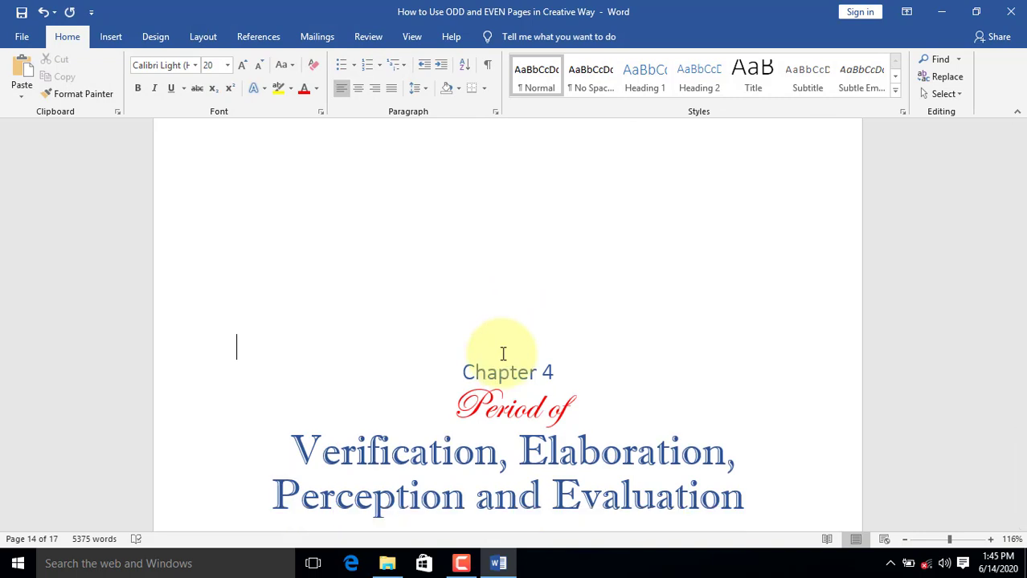
pyautogui.press('Return')
pyautogui.press('Return')
pyautogui.press('Return')
pyautogui.press('Return')
pyautogui.press('Return')
pyautogui.press('BackSpace')
pyautogui.press('BackSpace')
# Scroll through the document, then jump back to the title page.
pyautogui.scroll(3, 557, 320)
pyautogui.scroll(-3, 559, 320)
pyautogui.scroll(-8, 560, 320)
pyautogui.scroll(-10, 564, 323)
pyautogui.scroll(-10, 566, 324)
pyautogui.hotkey('ctrl', 'Home')
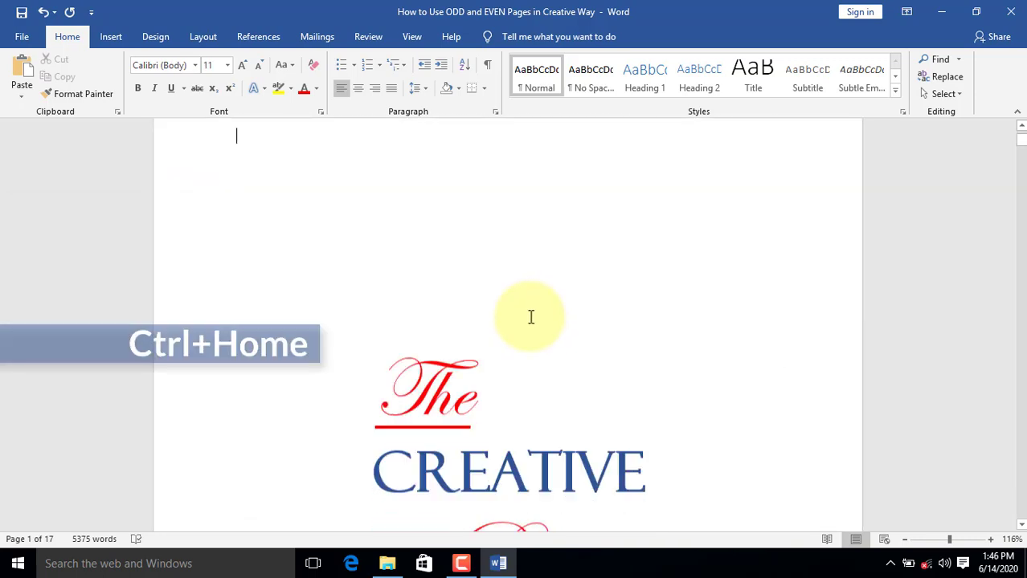
# Open the book's print preview and page through pages 1 to 5.
pyautogui.click(22, 40)
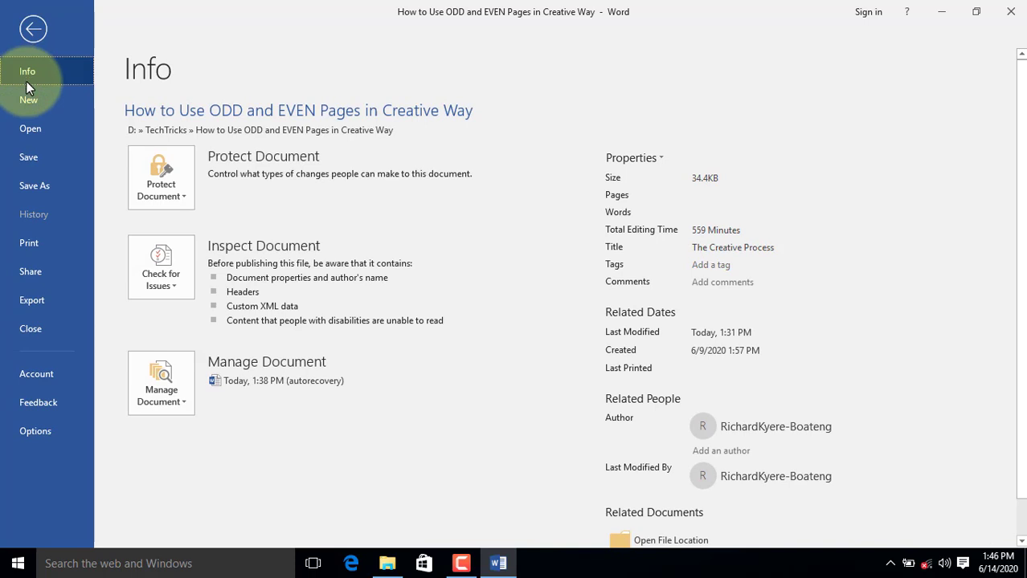
pyautogui.click(43, 246)
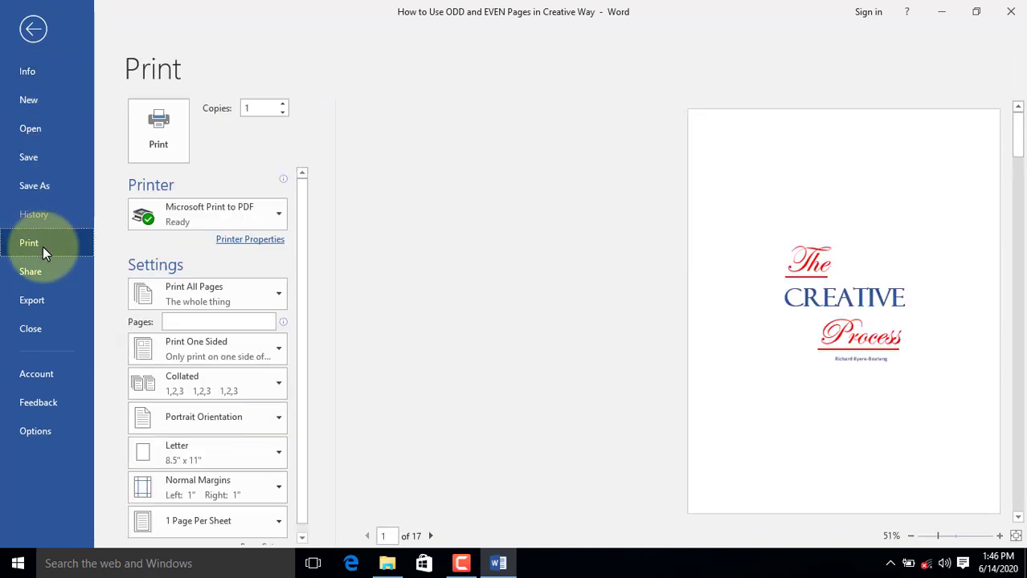
pyautogui.click(432, 537)
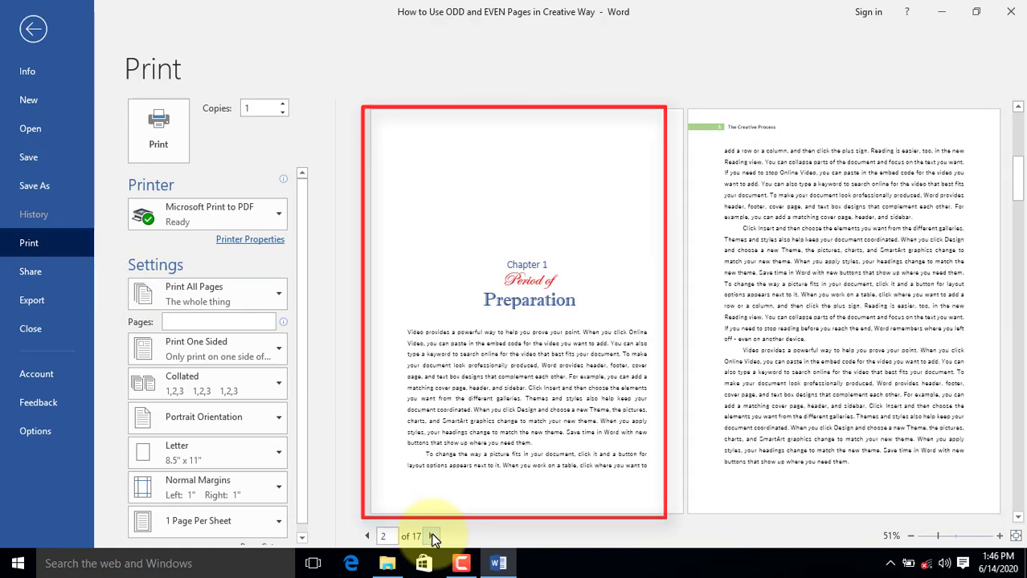
pyautogui.click(432, 537)
pyautogui.click(433, 537)
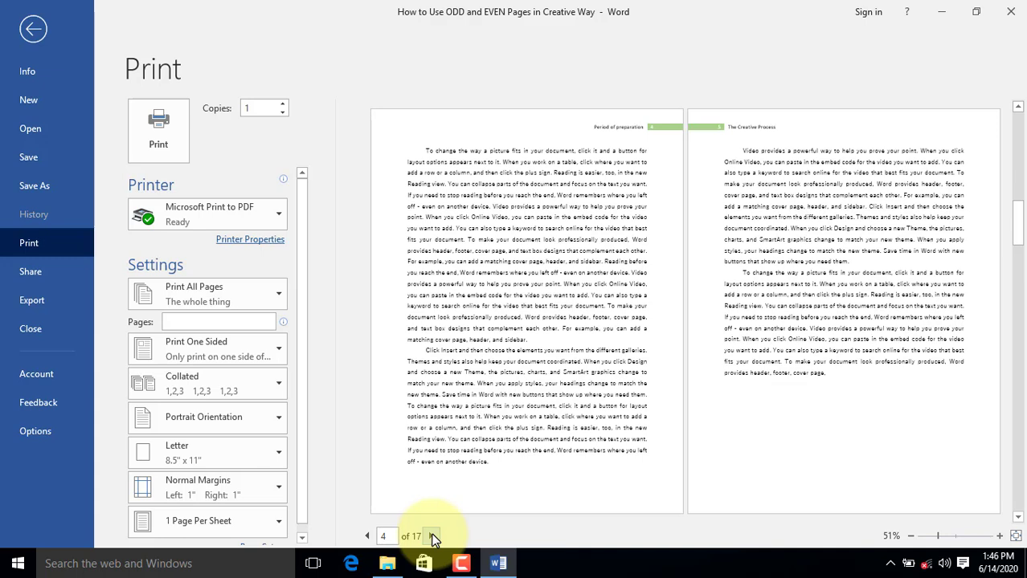
pyautogui.click(432, 536)
# Continue to page 17, confirming the Chapter 2, 3 and 4 opening pages have no headers.
pyautogui.click(433, 537)
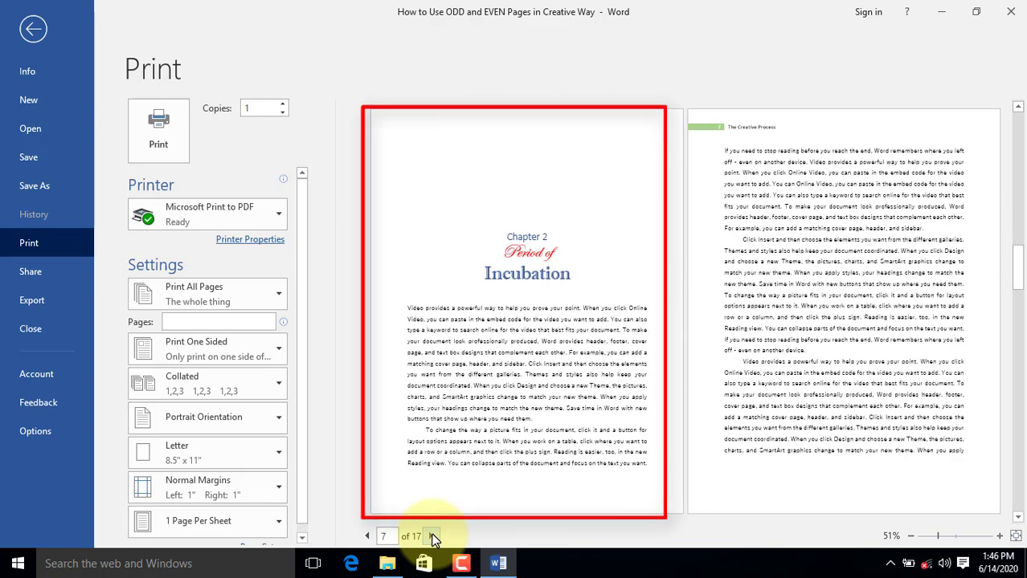
pyautogui.click(432, 537)
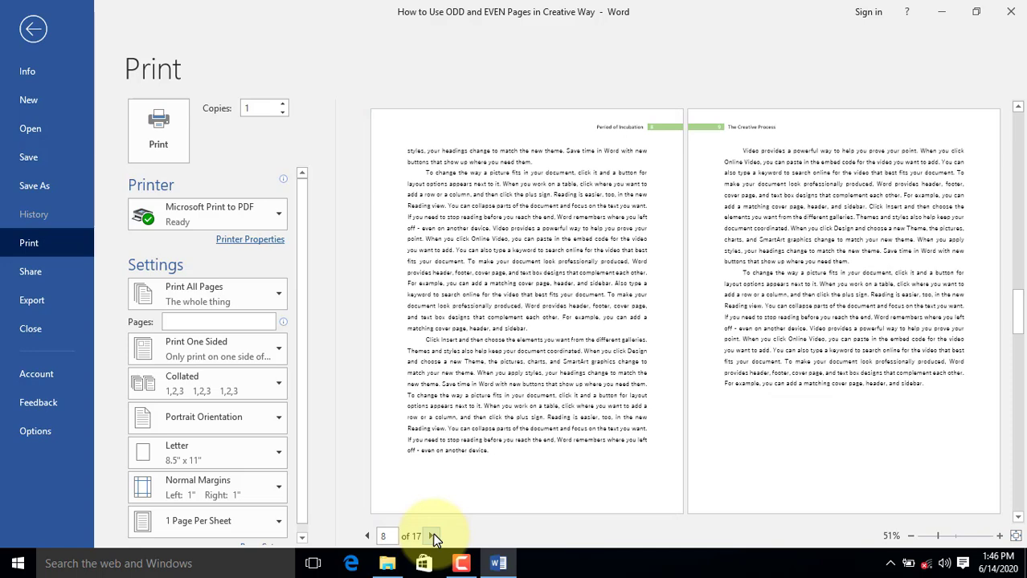
pyautogui.click(433, 537)
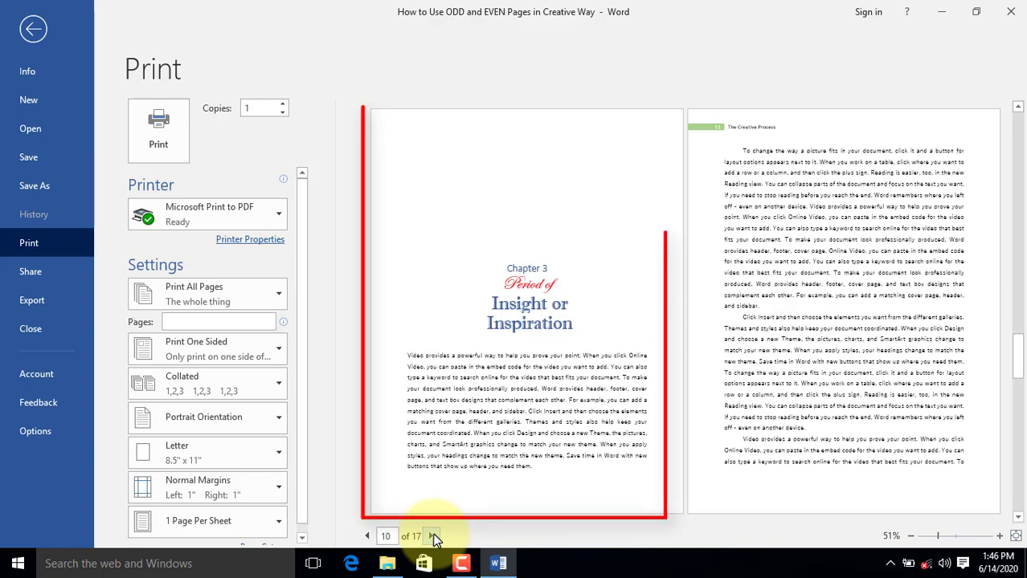
pyautogui.click(432, 535)
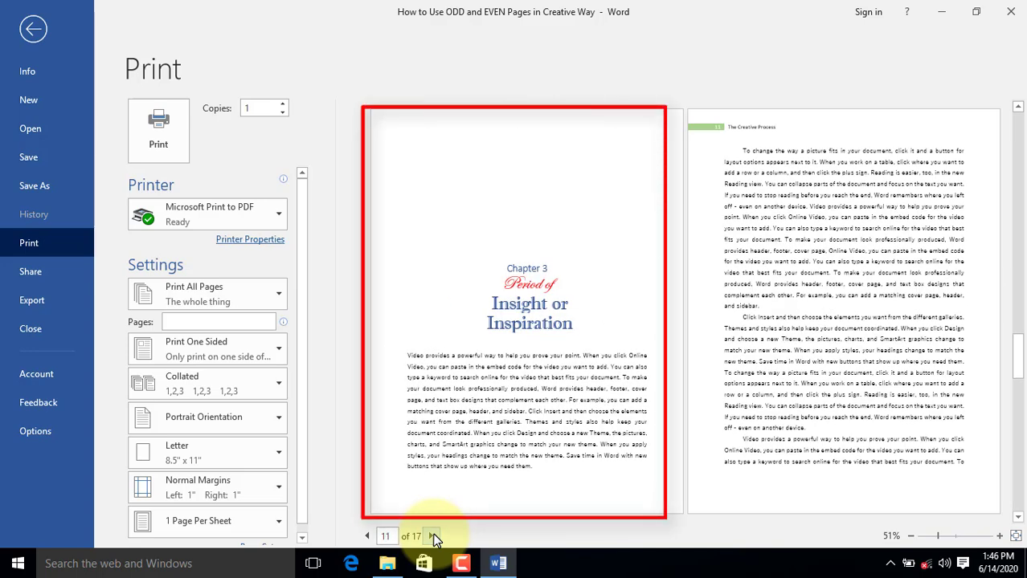
pyautogui.click(432, 535)
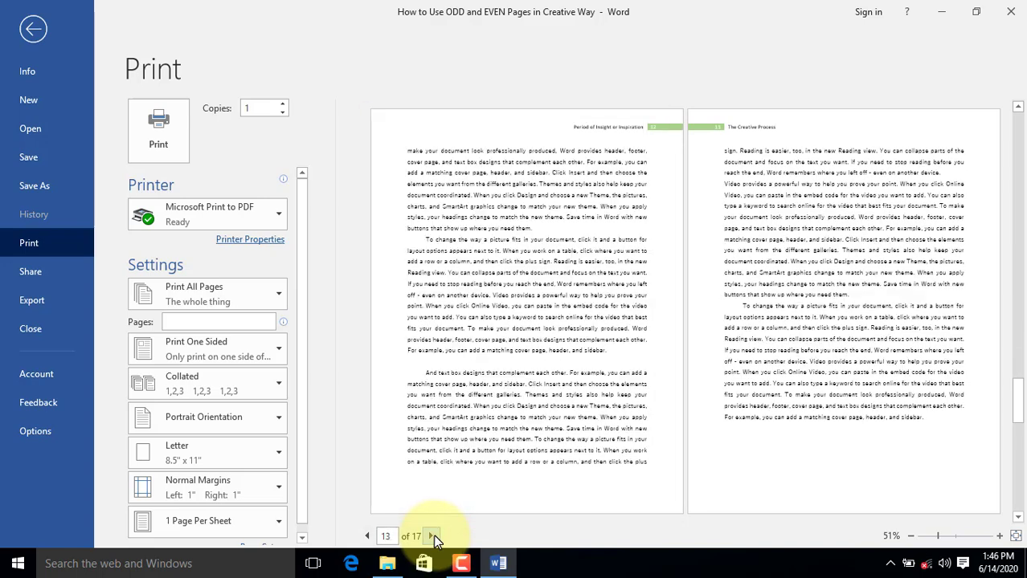
pyautogui.click(434, 535)
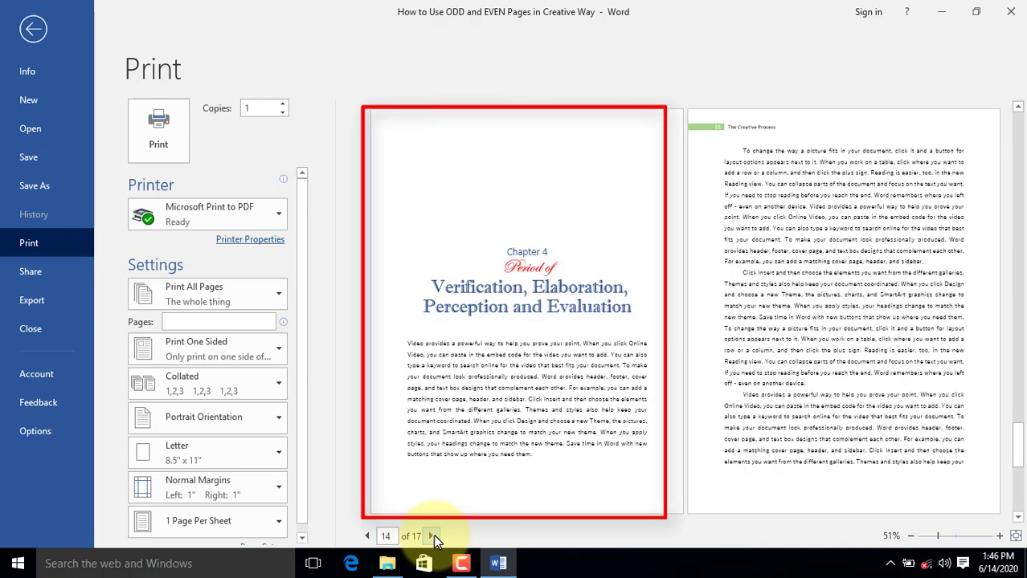
pyautogui.click(433, 535)
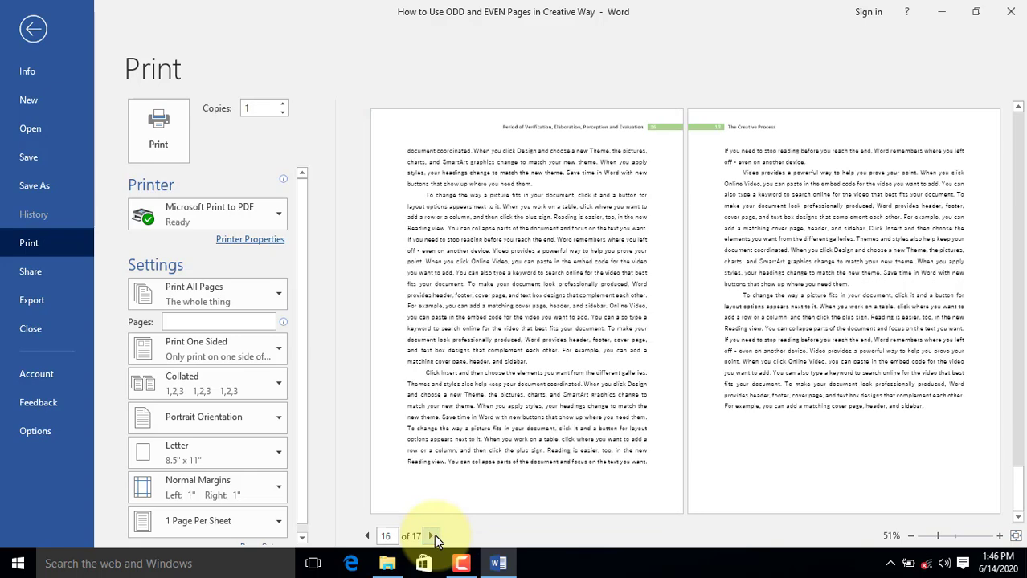
pyautogui.click(434, 536)
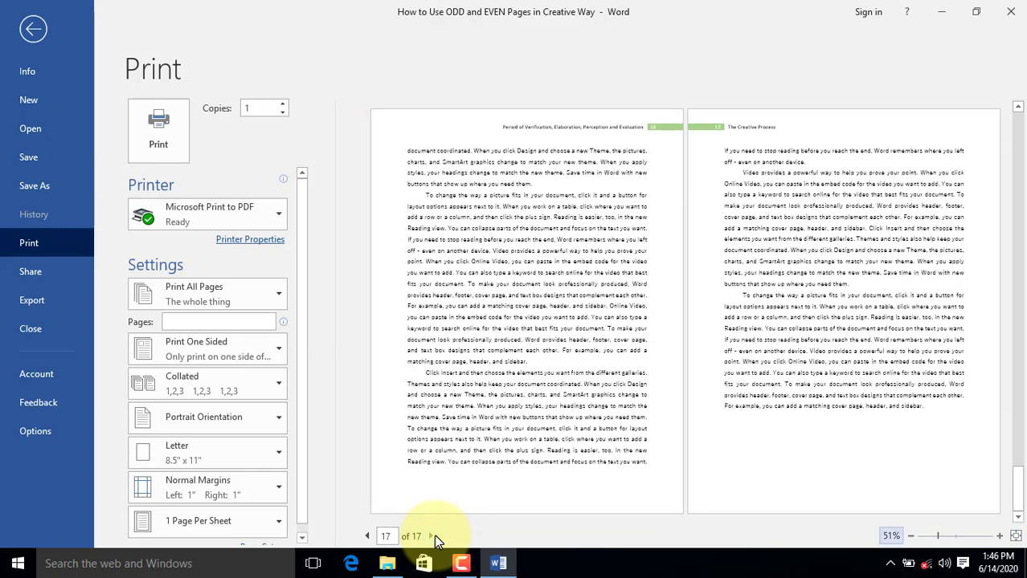